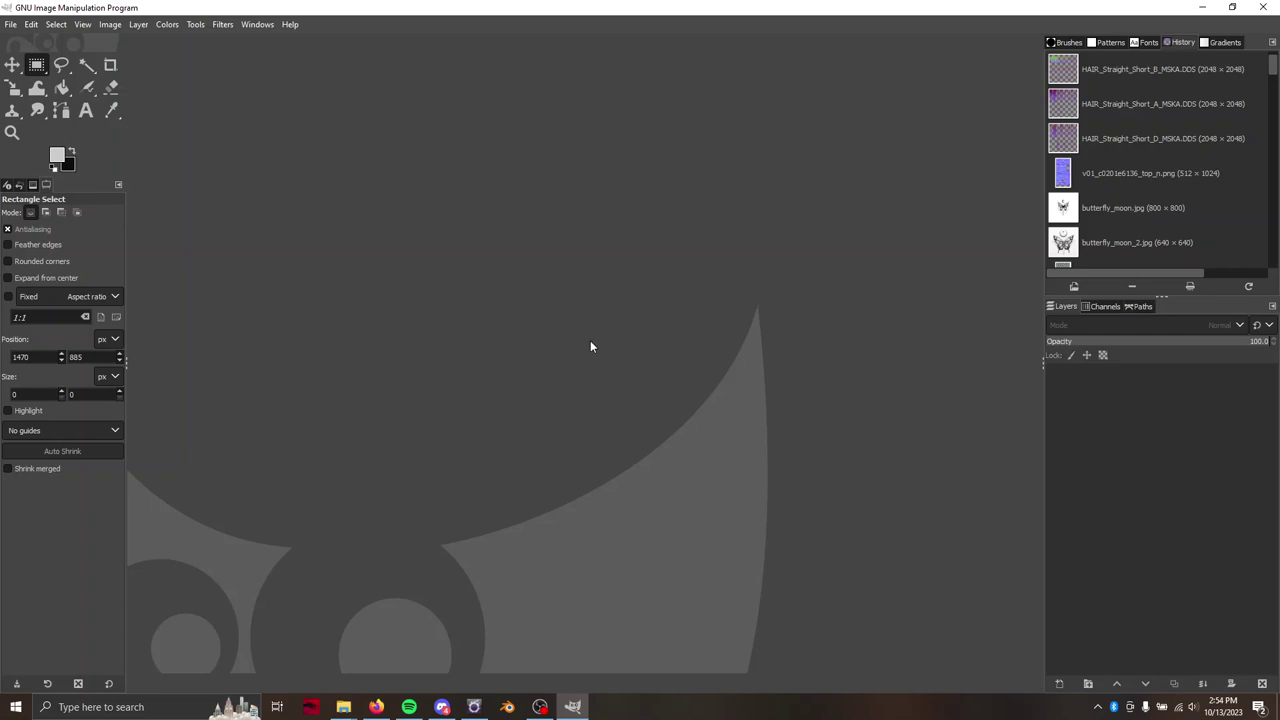
# Bring TexTools to the front and select the Character category in the item list
pyautogui.moveTo(474, 707)
pyautogui.click(478, 673)
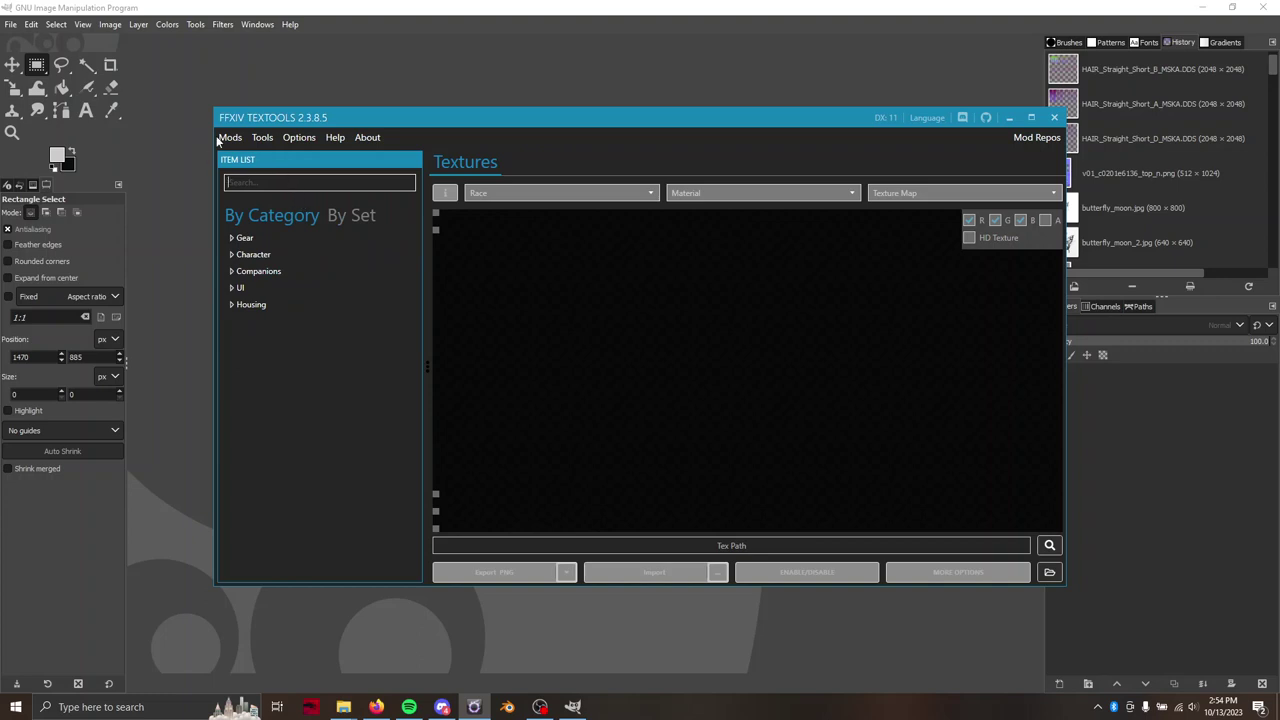
pyautogui.click(287, 255)
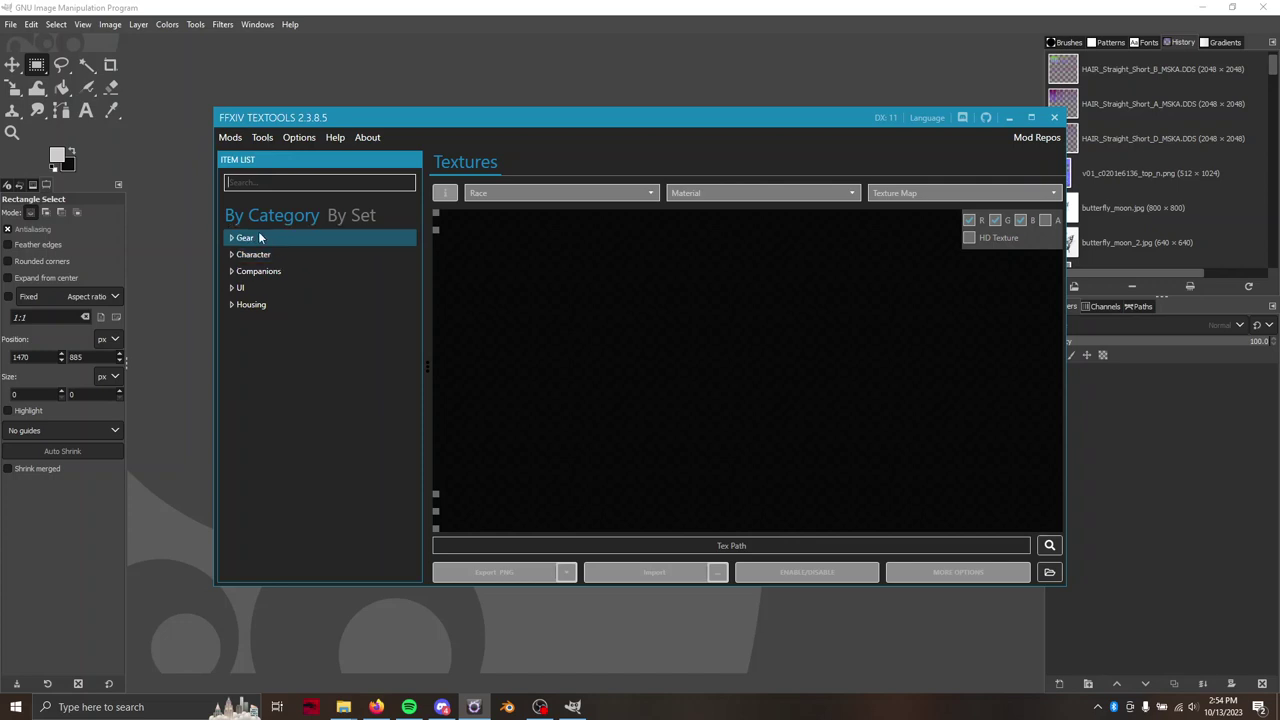
# Glance at the Mods menu, then search the item list for 'miqote'
pyautogui.click(230, 137)
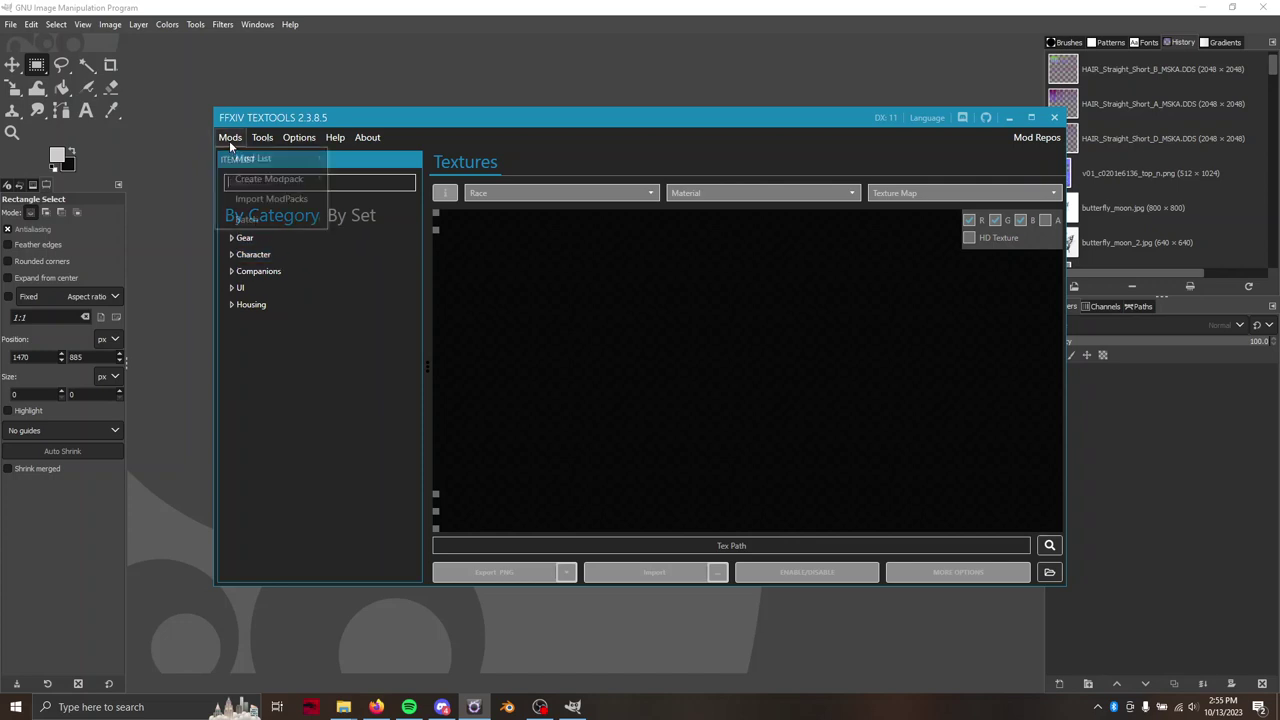
pyautogui.click(257, 368)
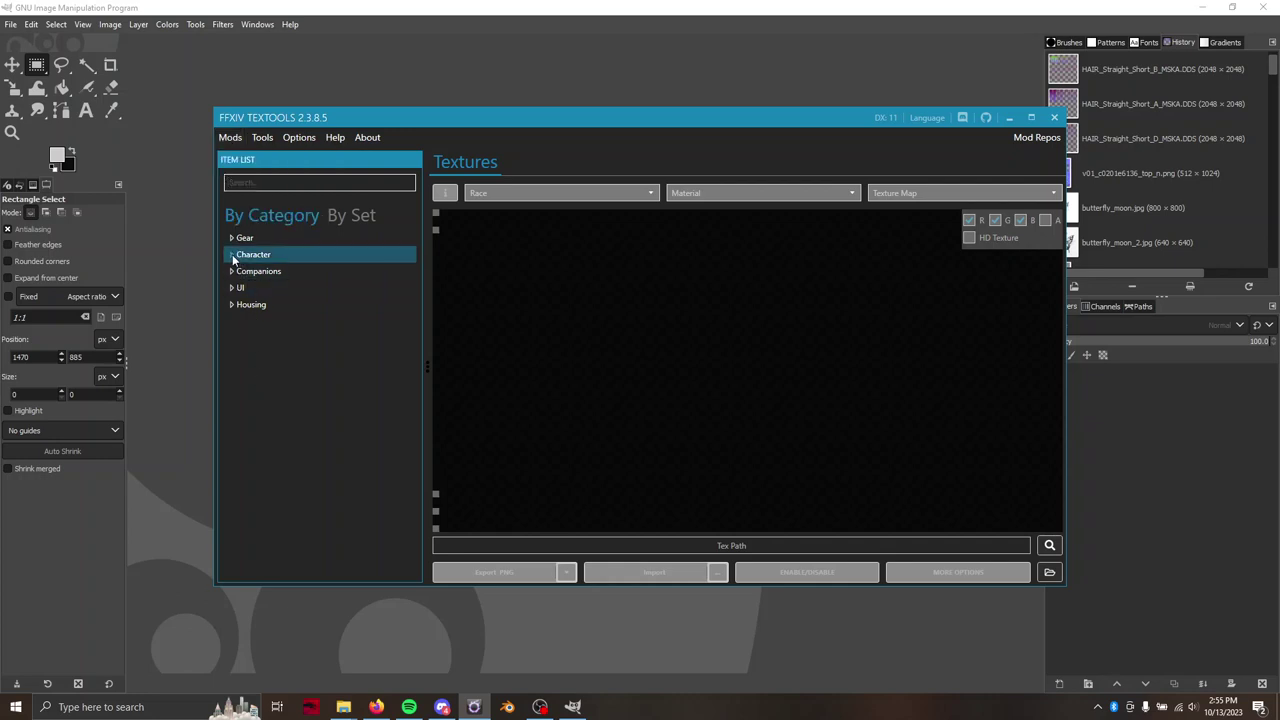
pyautogui.click(247, 183)
pyautogui.write('miqote')
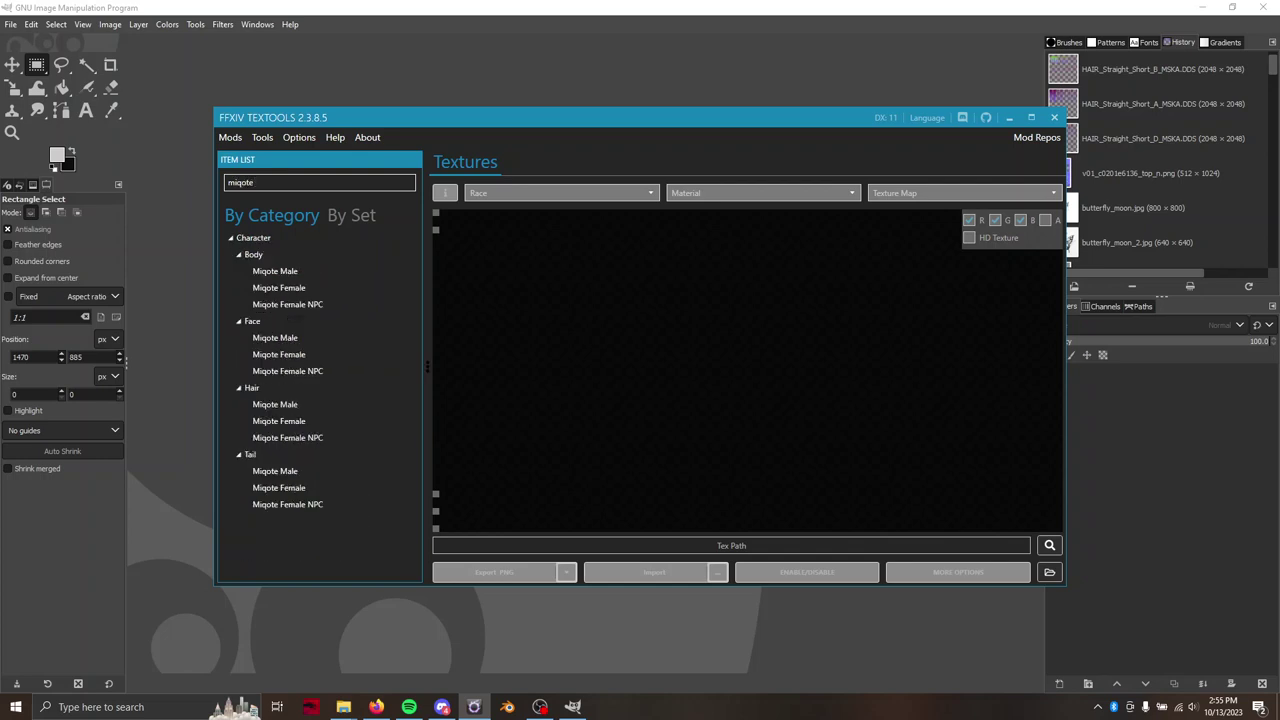
# Load the Miqote Male face, keeping Face - 0001 and the ETC A material
pyautogui.click(303, 337)
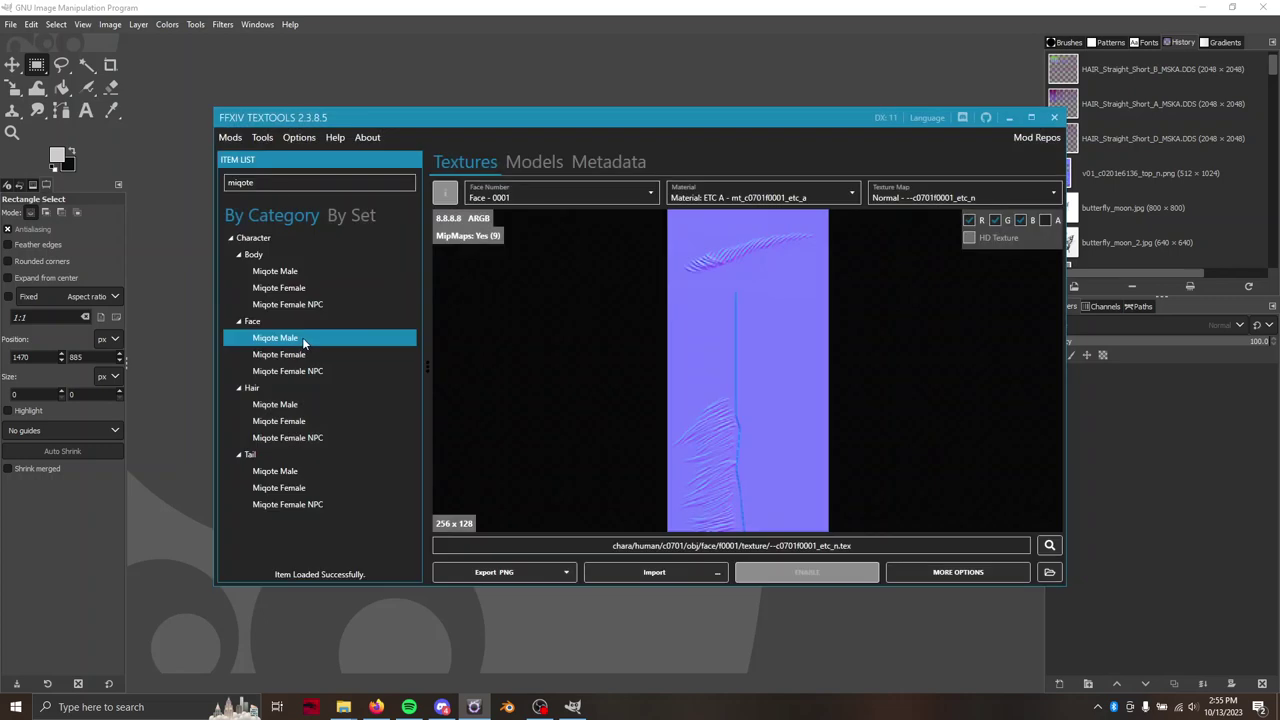
pyautogui.click(558, 204)
pyautogui.click(557, 204)
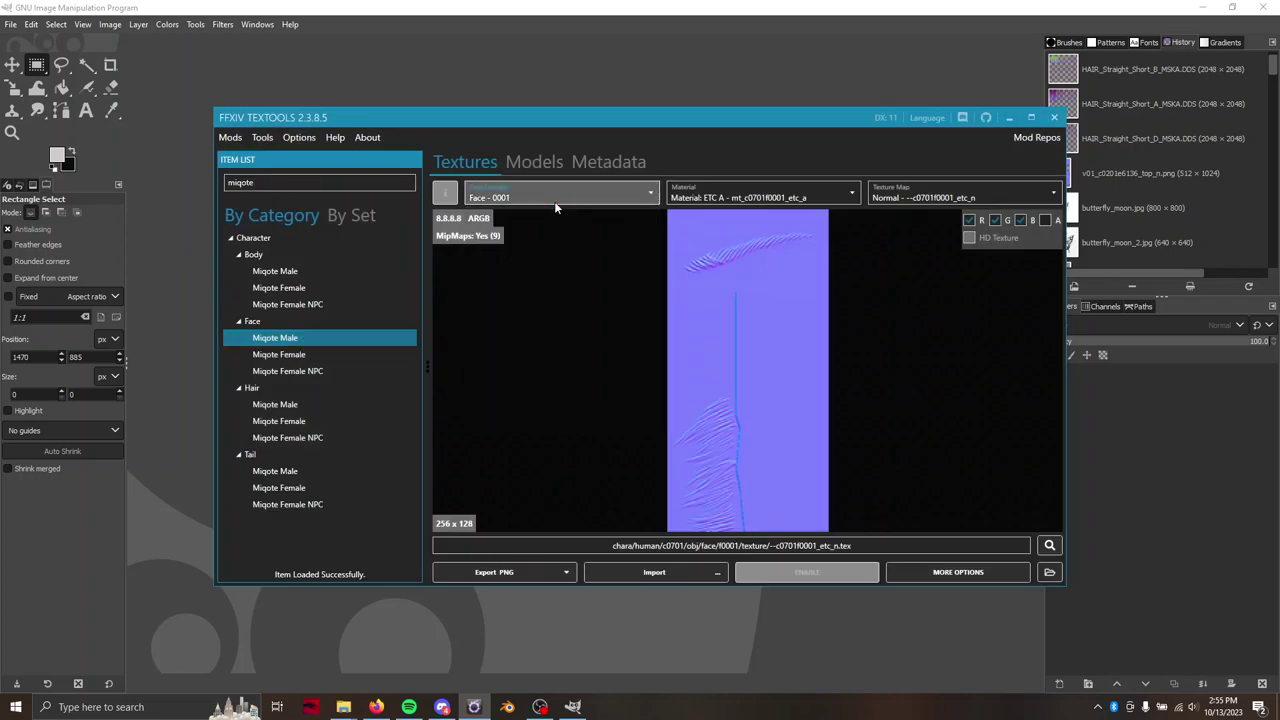
pyautogui.click(770, 199)
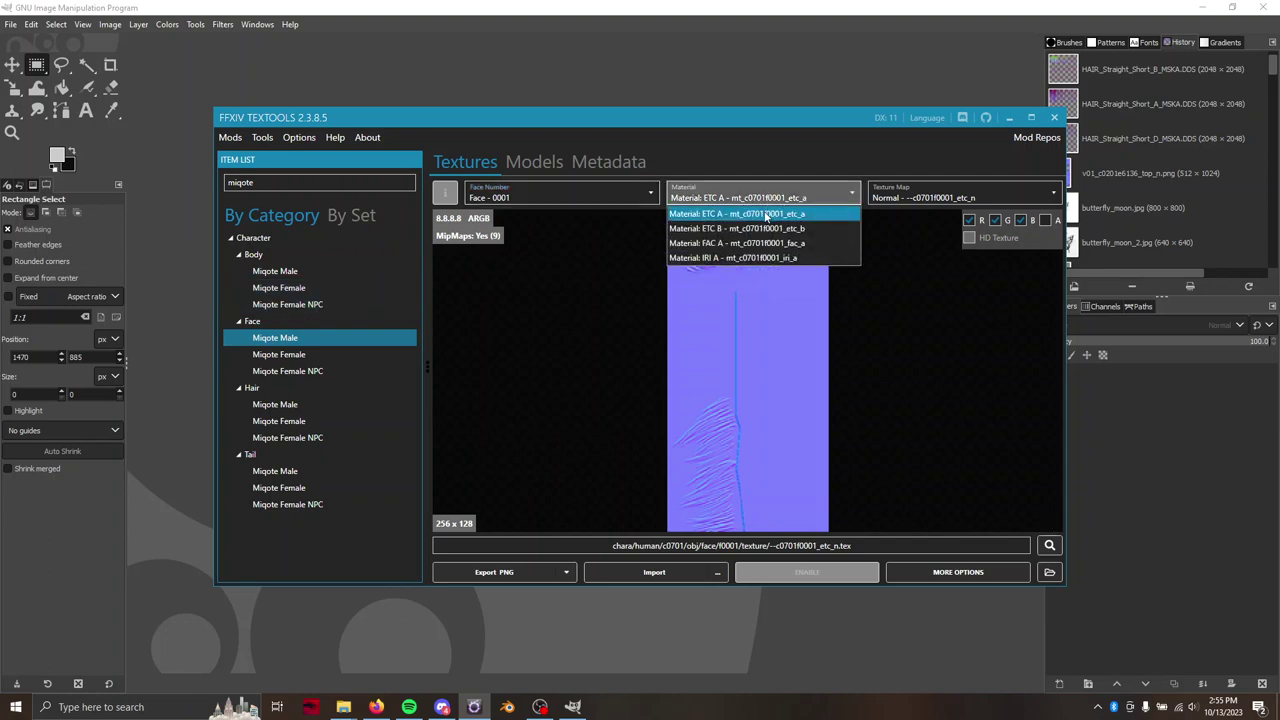
pyautogui.click(766, 214)
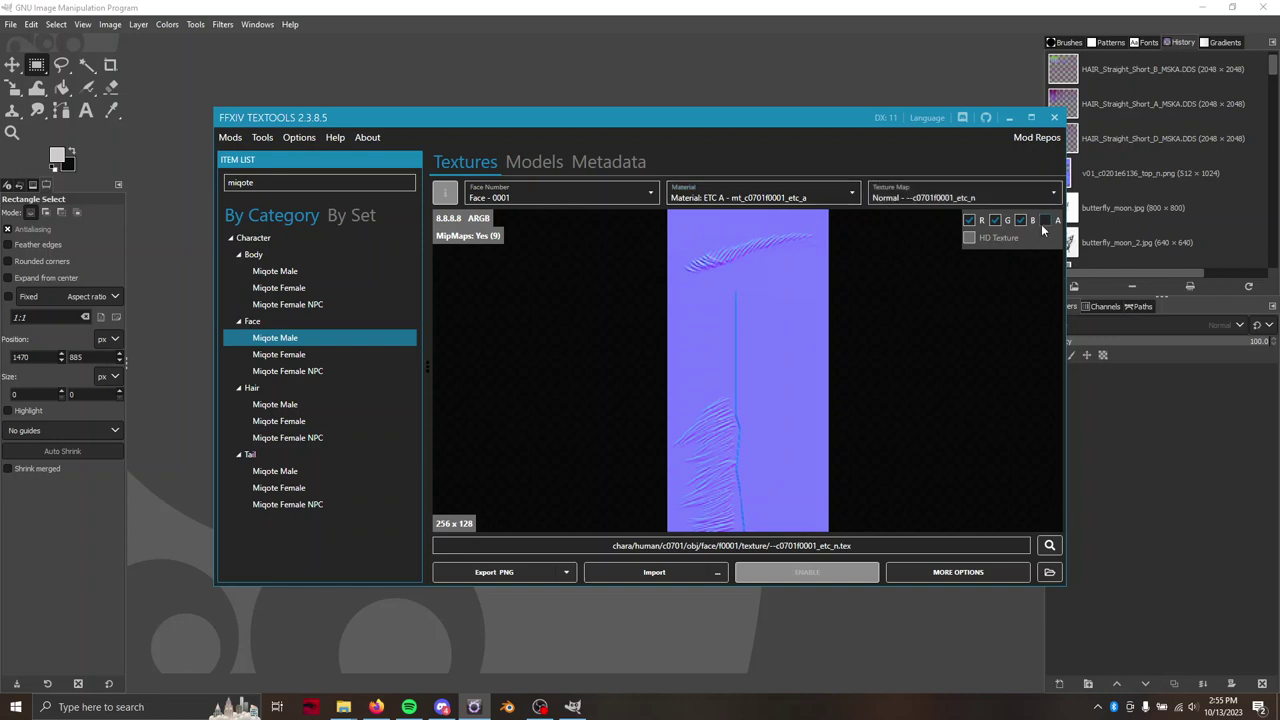
# Briefly preview the alpha channel, then switch the texture map from Normal to Multi
pyautogui.click(1043, 222)
pyautogui.click(1041, 224)
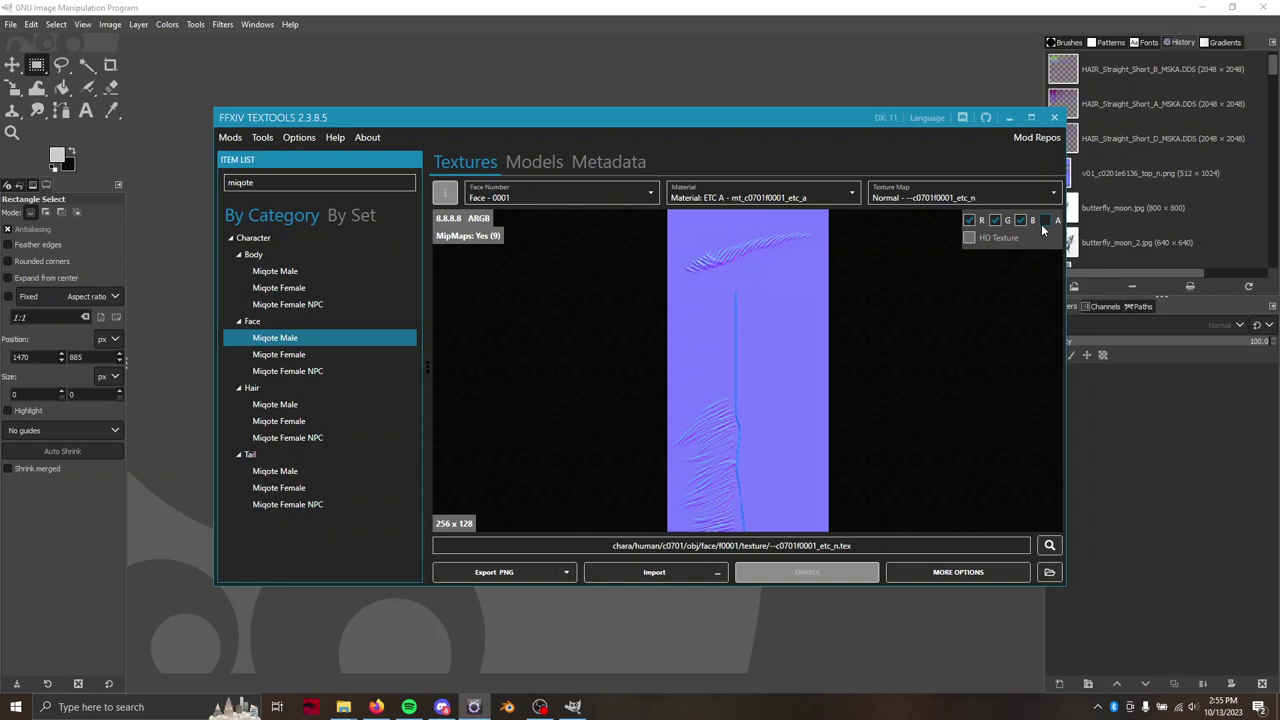
pyautogui.click(930, 196)
pyautogui.click(917, 229)
# Hide the blue and green channels to view red alone, zooming and panning the preview
pyautogui.scroll(-1, 832, 287)
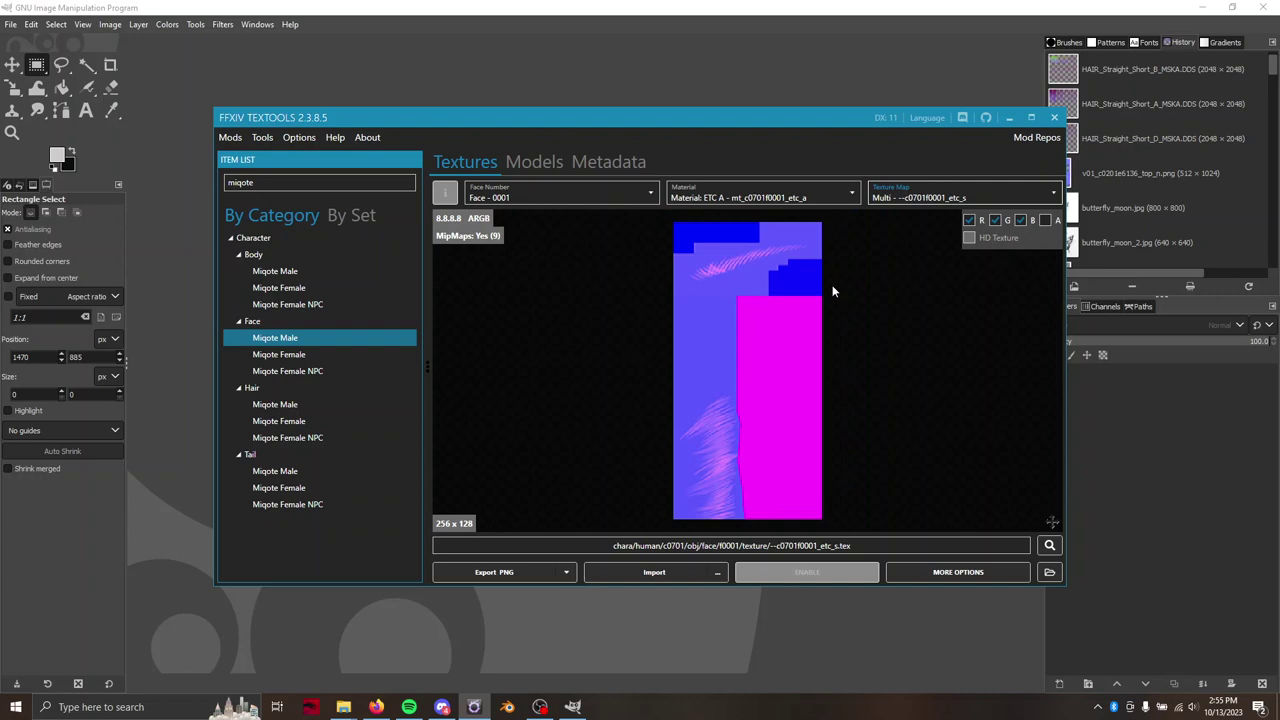
pyautogui.click(1019, 221)
pyautogui.click(995, 220)
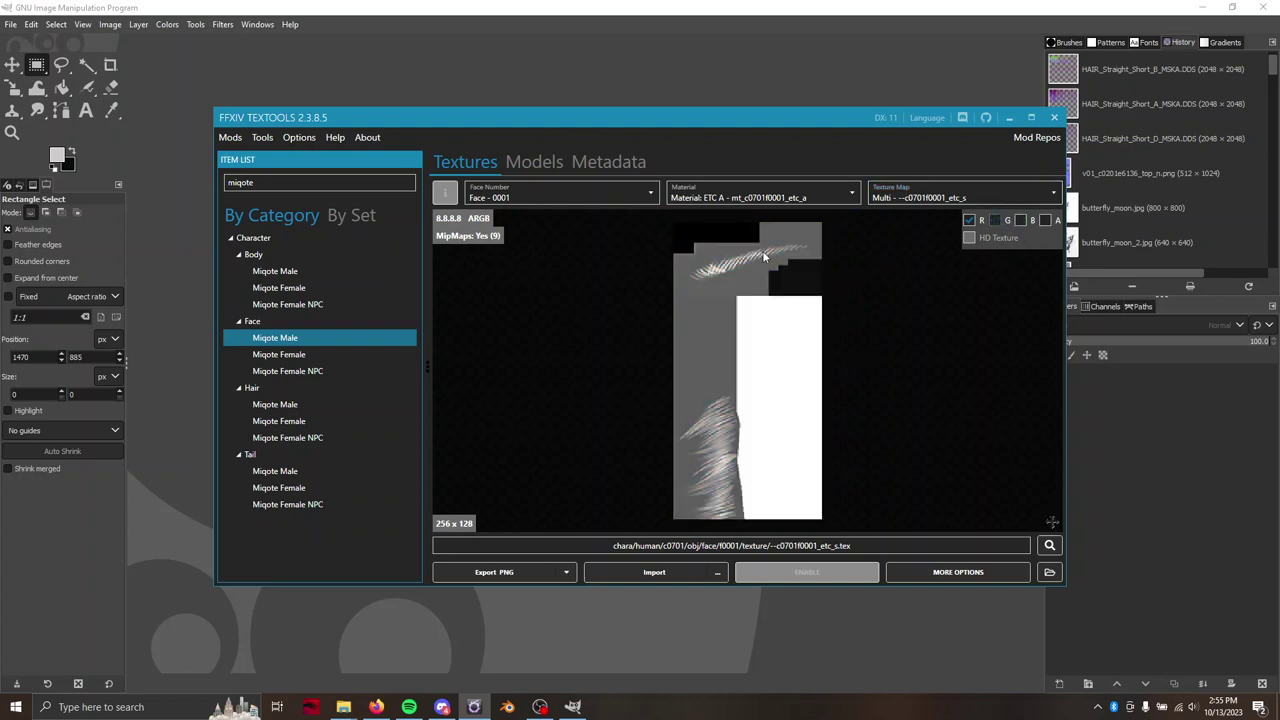
pyautogui.scroll(1, 787, 335)
pyautogui.moveTo(787, 335); pyautogui.dragTo(777, 406)
pyautogui.scroll(-2, 780, 410)
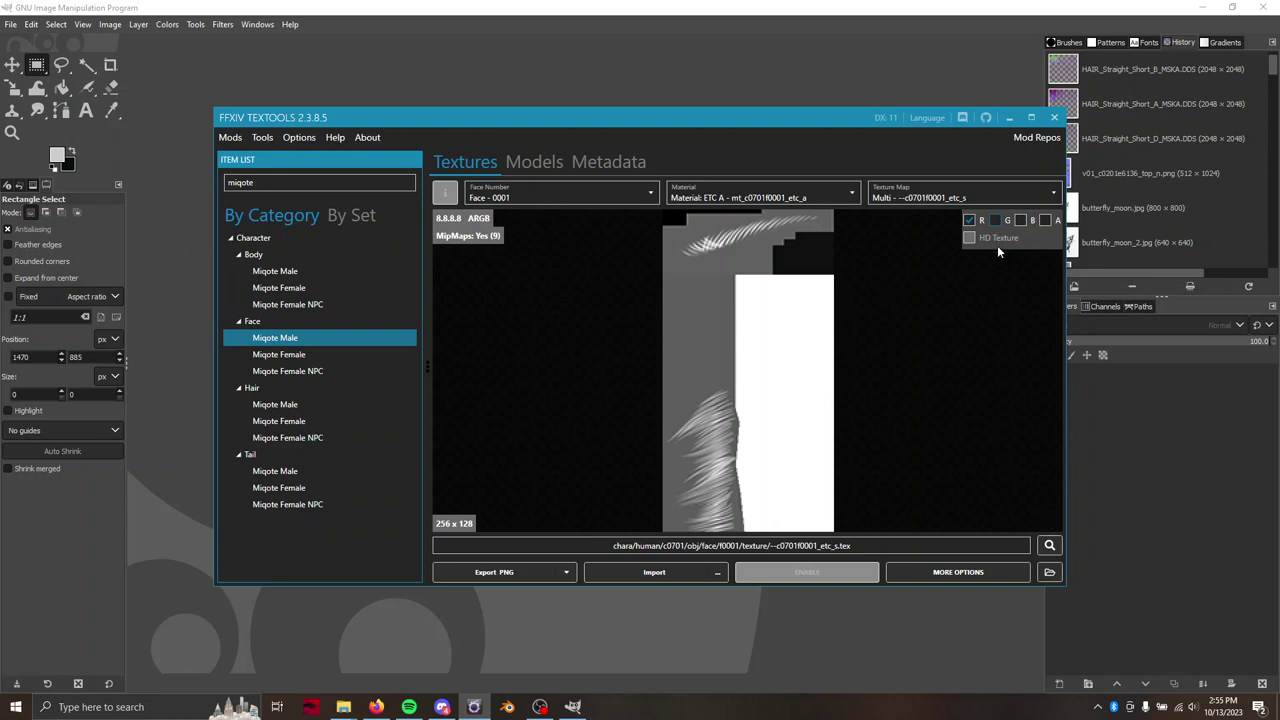
pyautogui.click(970, 222)
pyautogui.scroll(-1, 840, 340)
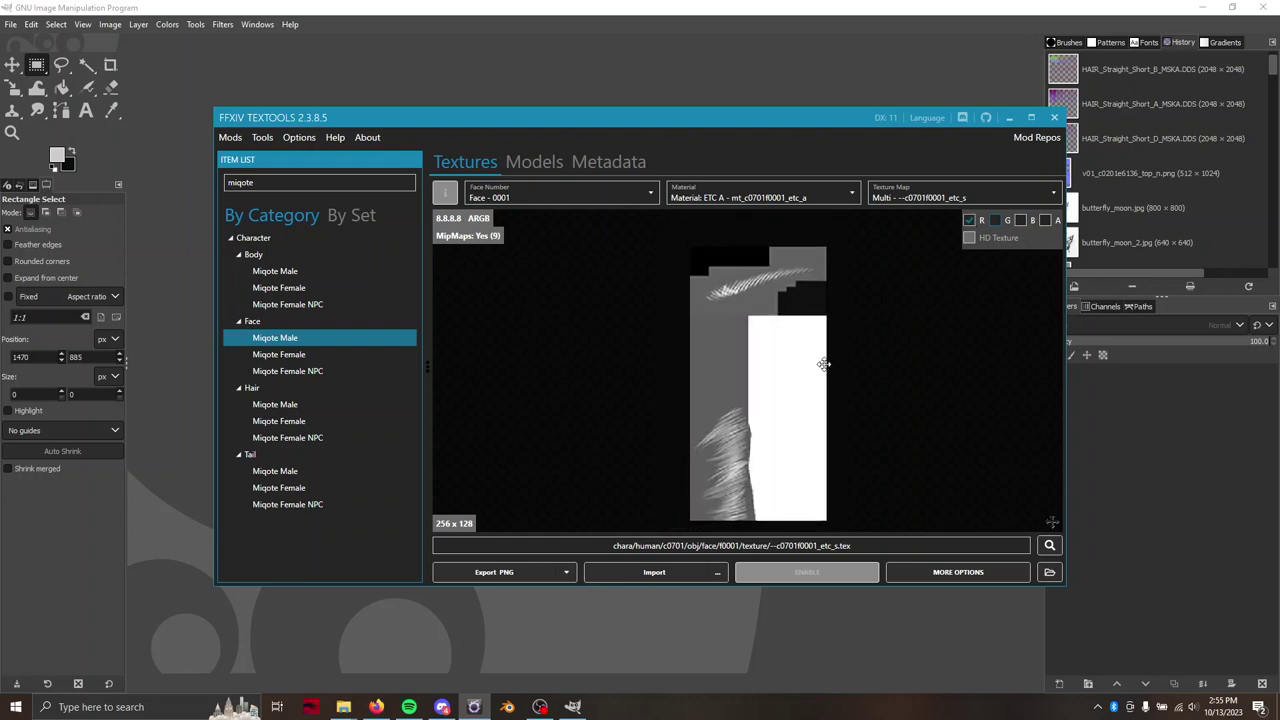
# View the green channel alone, then the blue channel alone
pyautogui.click(970, 221)
pyautogui.click(994, 221)
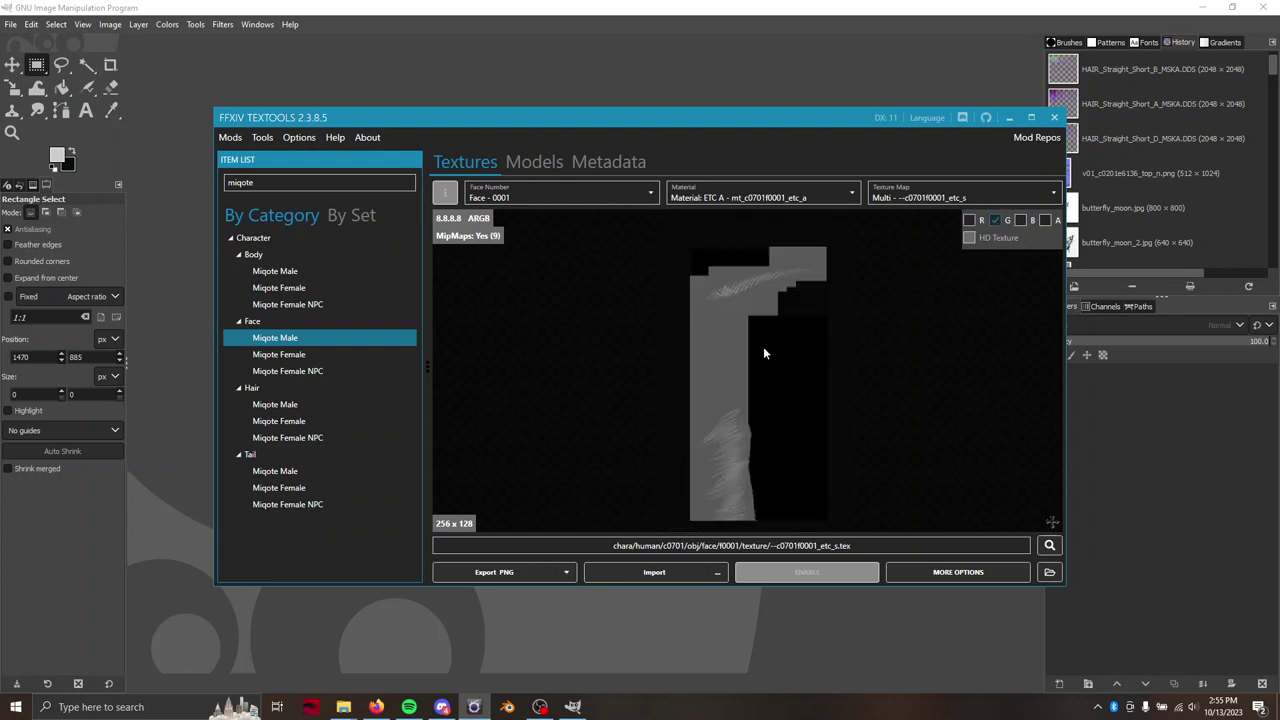
pyautogui.scroll(2, 763, 346)
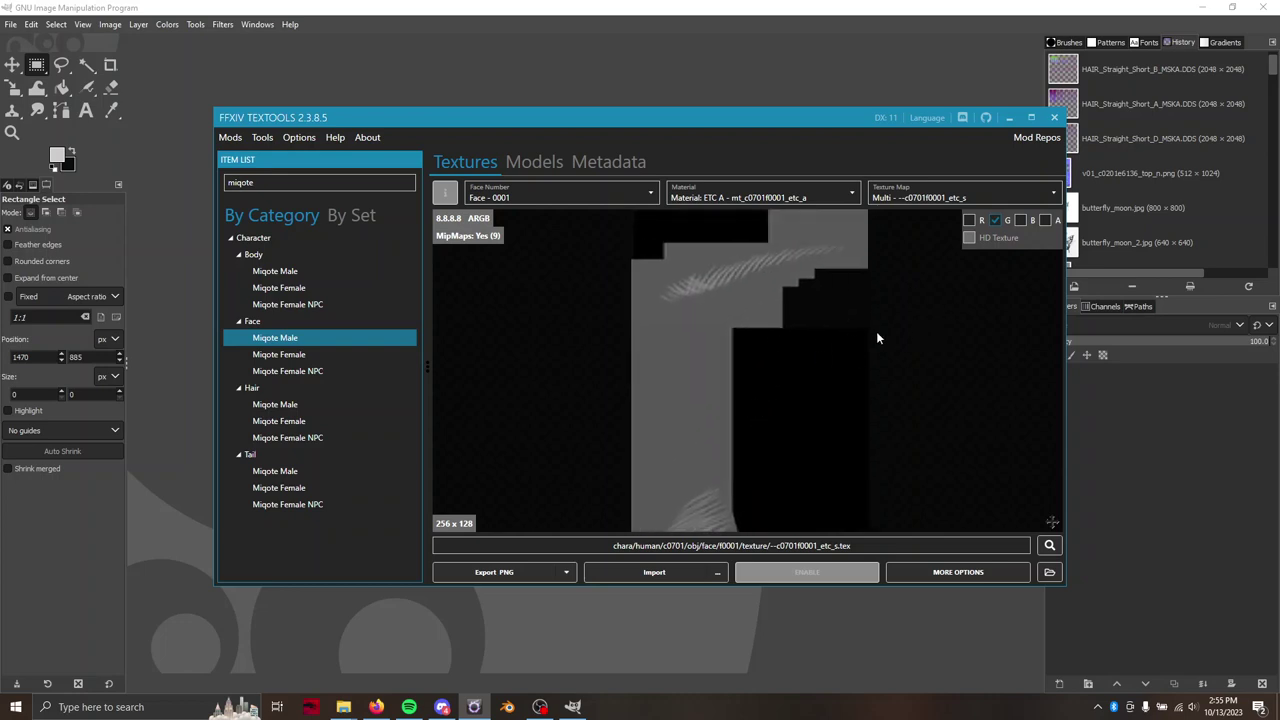
pyautogui.scroll(-2, 862, 331)
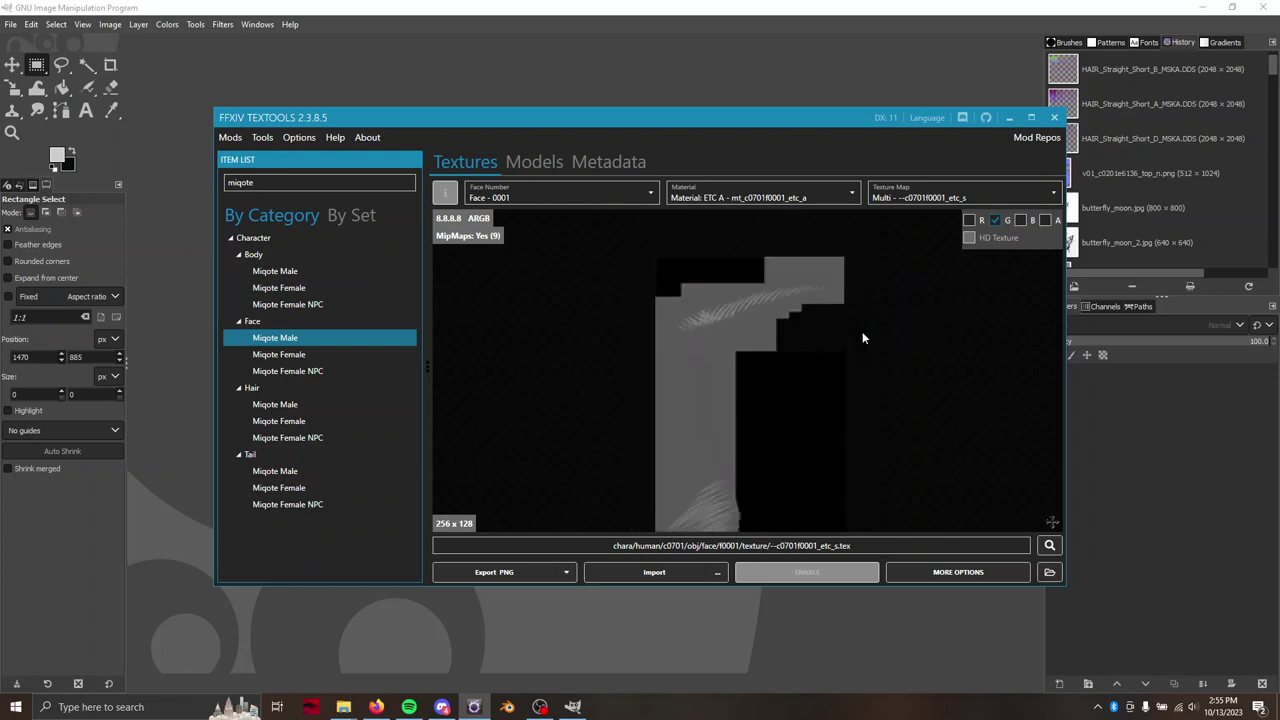
pyautogui.click(996, 221)
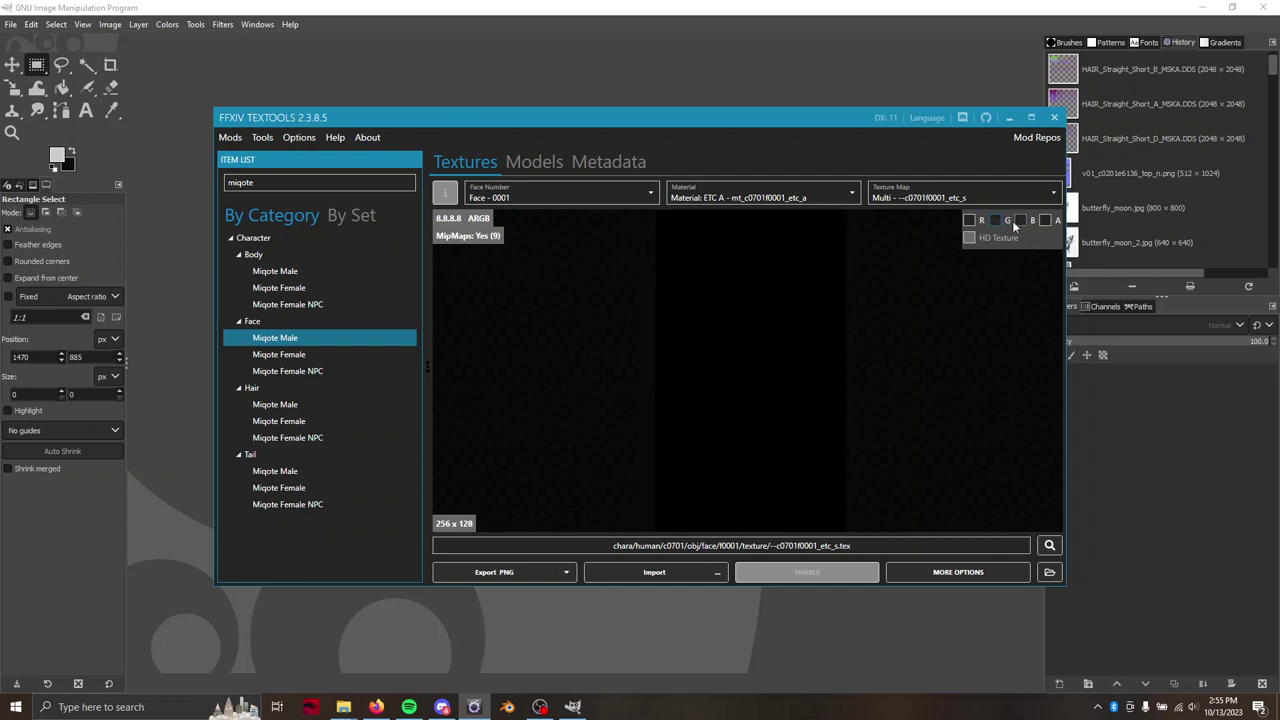
pyautogui.click(1020, 221)
pyautogui.scroll(-1, 864, 340)
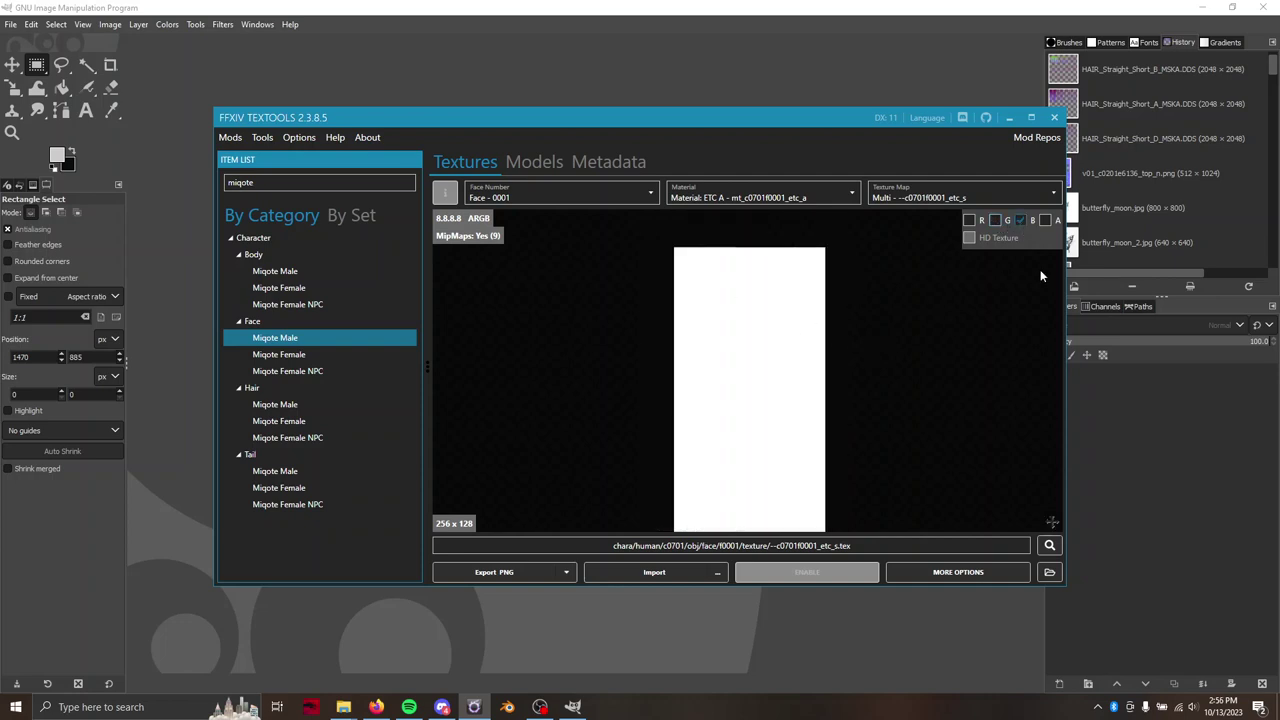
# Isolate the alpha channel and shift the mask lower in the preview
pyautogui.click(1020, 221)
pyautogui.click(1044, 221)
pyautogui.scroll(1, 817, 326)
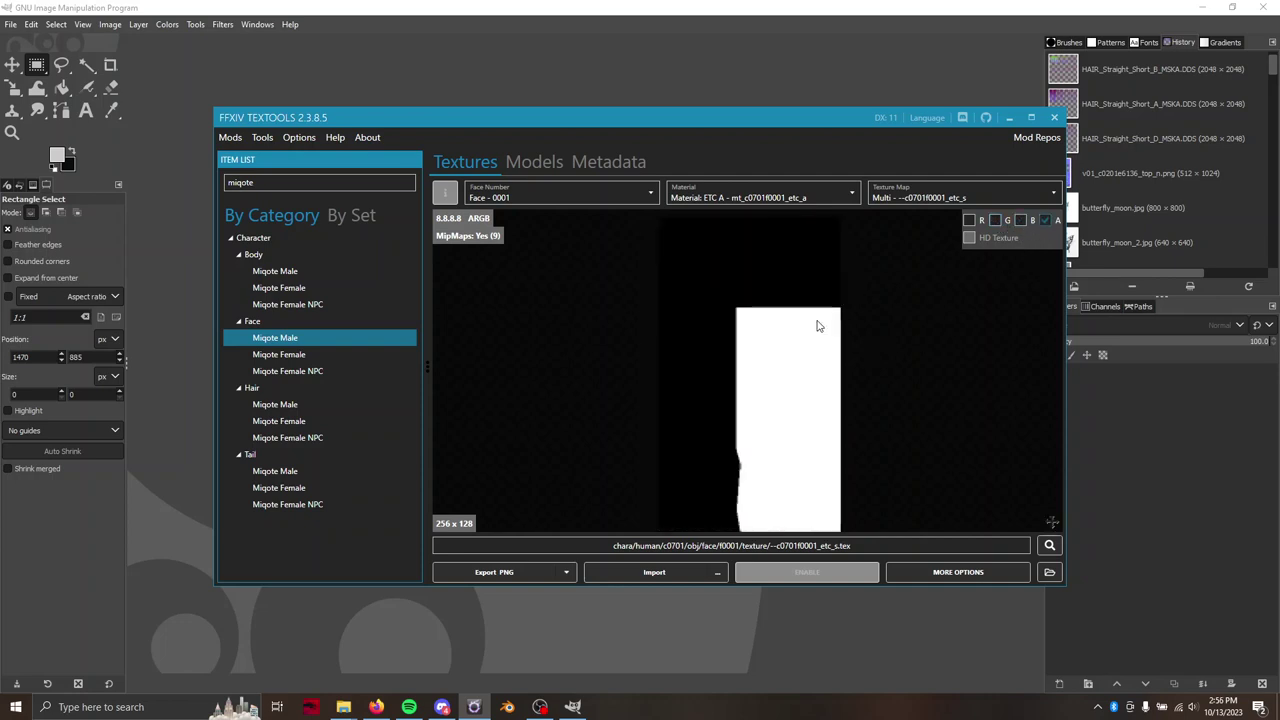
pyautogui.scroll(1, 817, 326)
pyautogui.moveTo(820, 323); pyautogui.dragTo(798, 378)
pyautogui.scroll(-1, 799, 410)
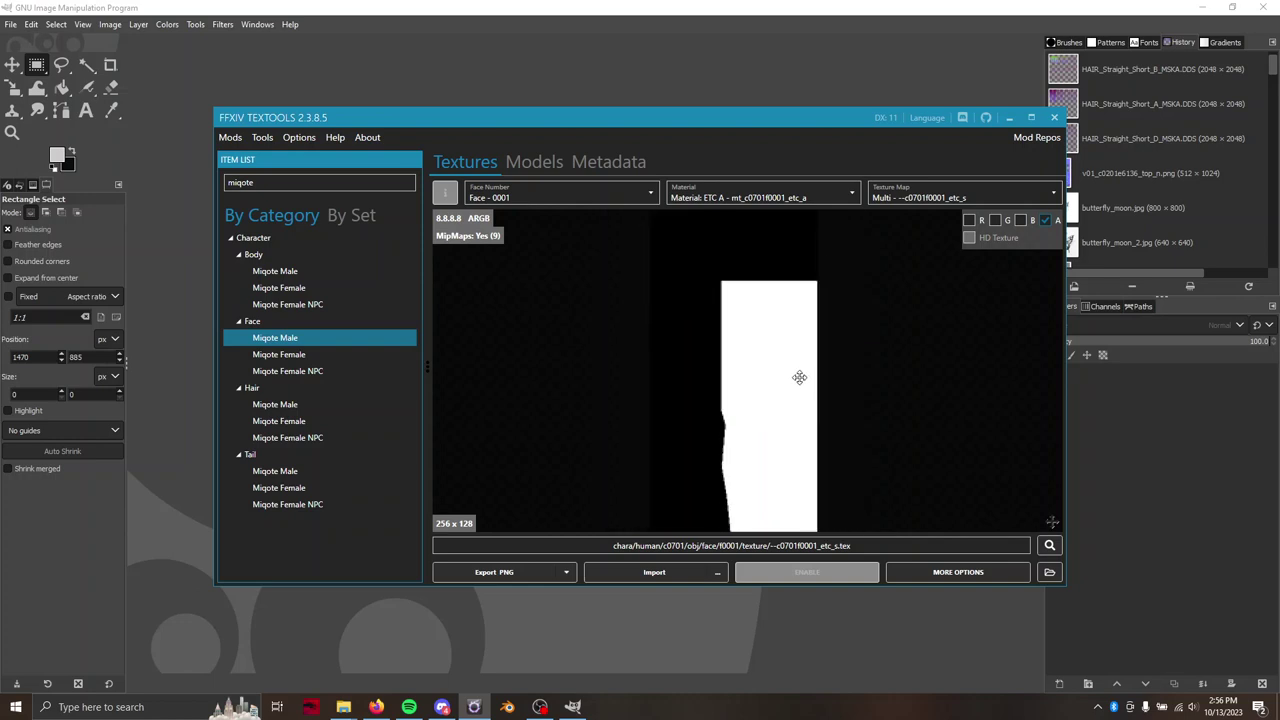
# Turn the red, green and blue channels back on and stop applying alpha
pyautogui.click(1047, 224)
pyautogui.click(1047, 224)
pyautogui.click(1021, 220)
pyautogui.click(994, 220)
pyautogui.click(969, 220)
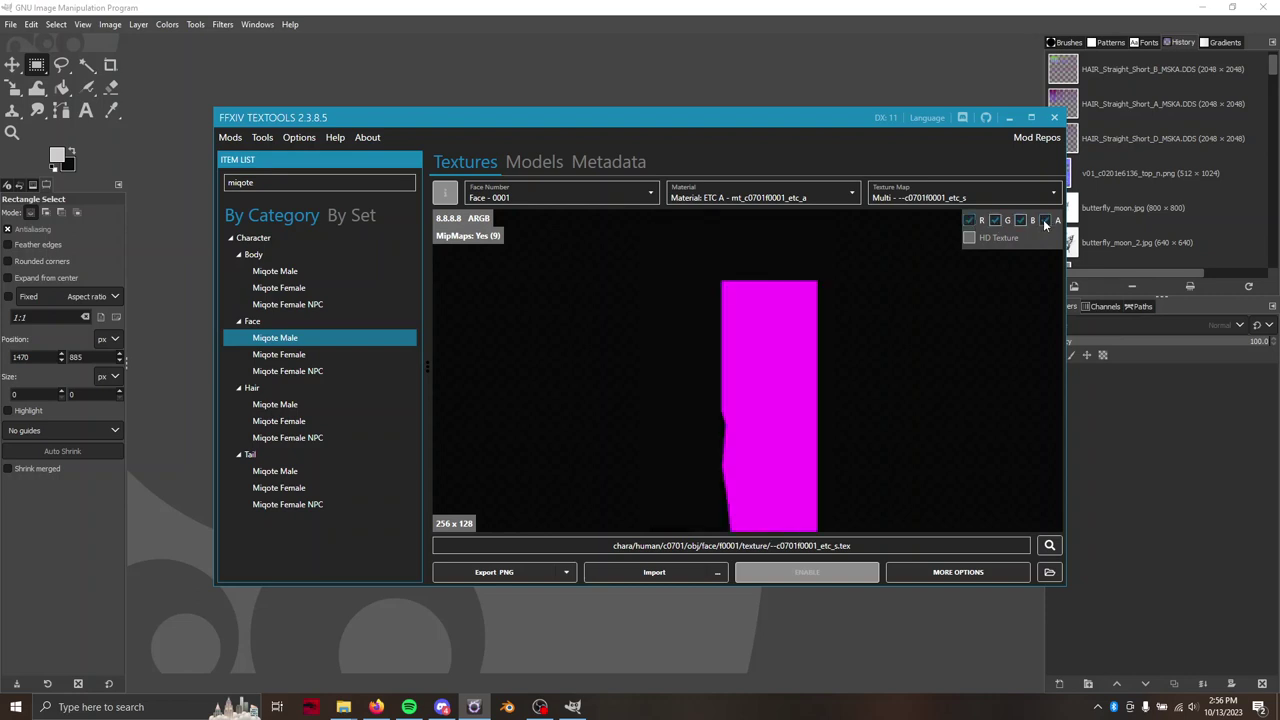
pyautogui.click(1045, 220)
# Switch the preview to the Normal map and show its alpha channel
pyautogui.click(960, 199)
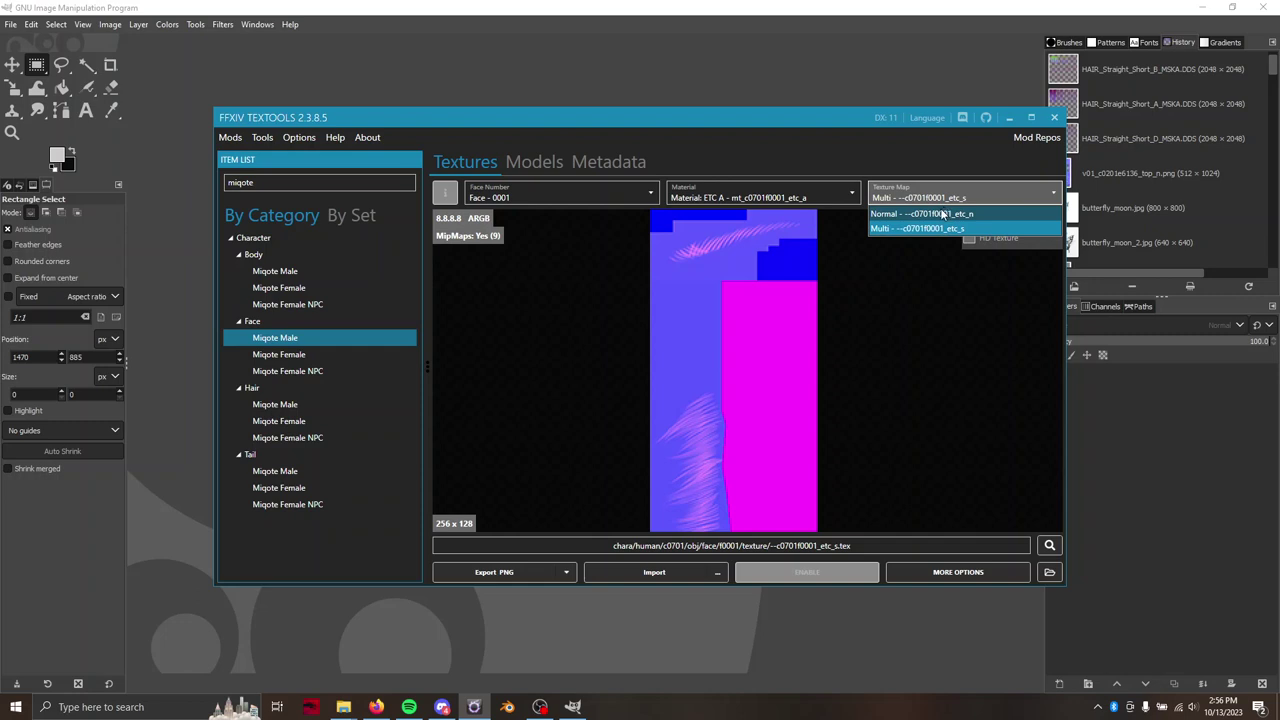
pyautogui.click(941, 212)
pyautogui.click(1045, 220)
pyautogui.scroll(3, 816, 323)
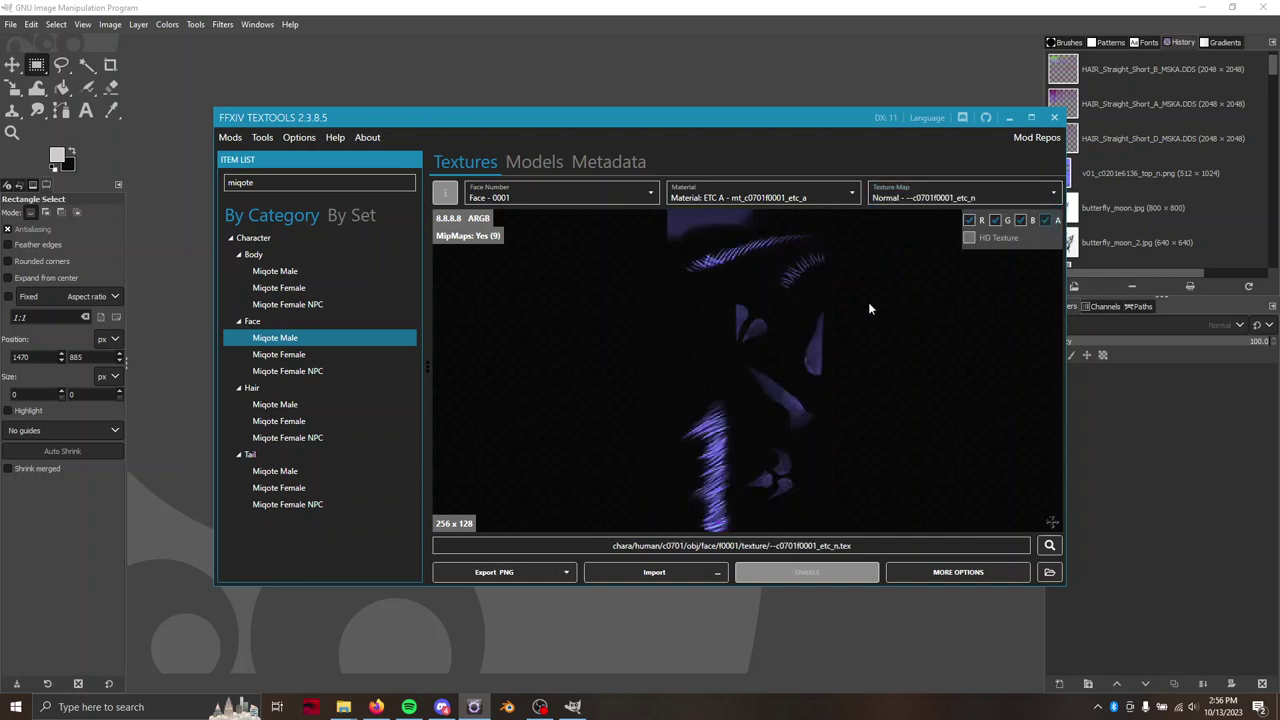
pyautogui.moveTo(782, 348); pyautogui.dragTo(728, 365)
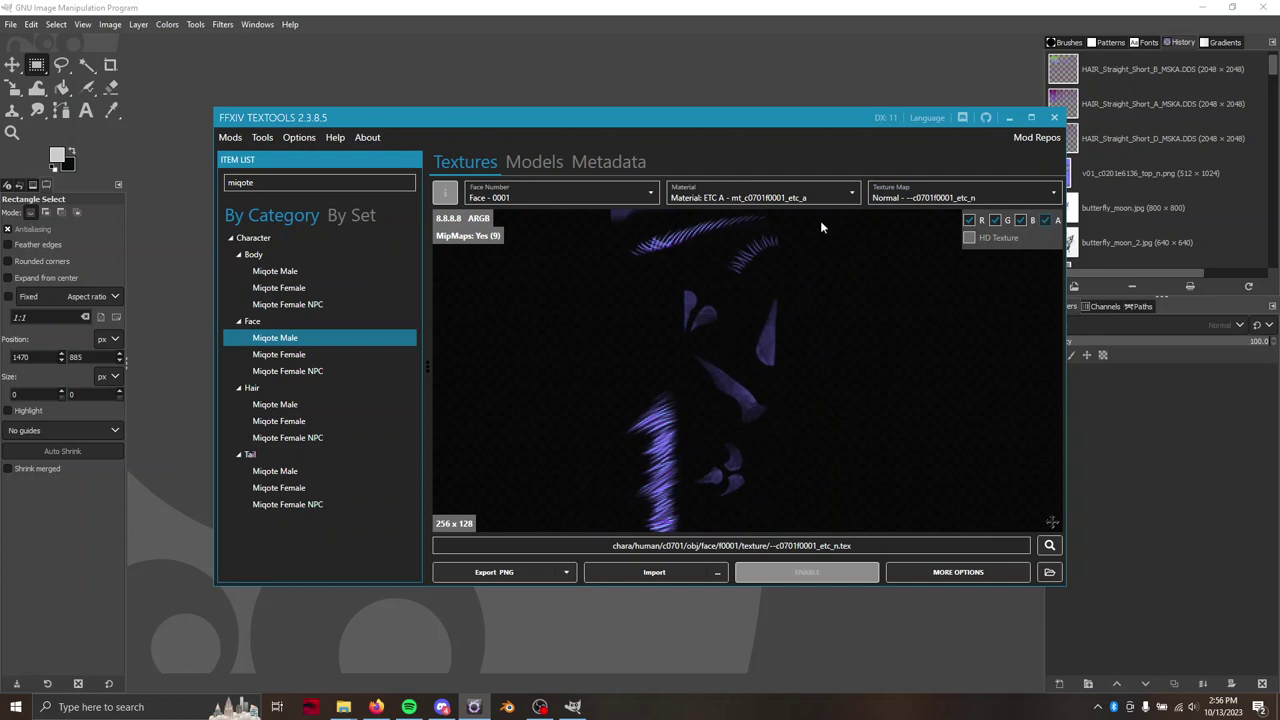
# Return to the Multi texture, briefly isolate alpha, then show full RGB without alpha
pyautogui.click(909, 197)
pyautogui.click(1008, 225)
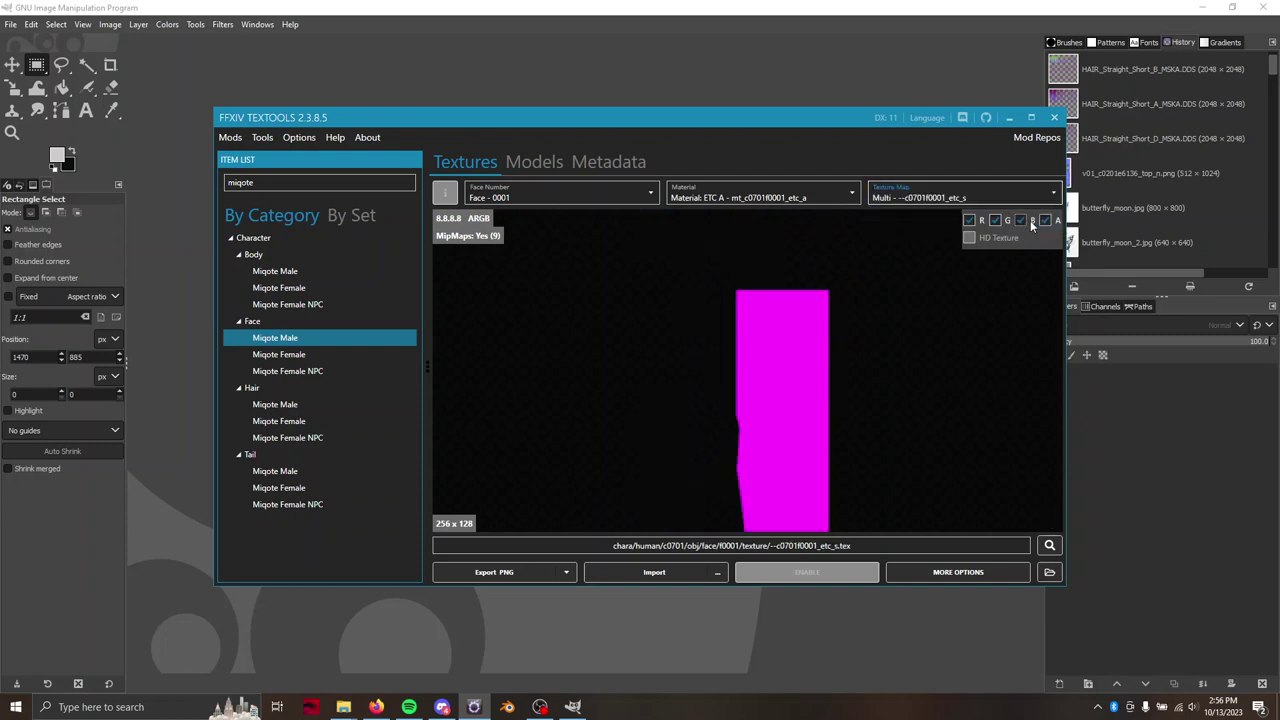
pyautogui.click(1022, 220)
pyautogui.click(994, 220)
pyautogui.click(977, 220)
pyautogui.click(977, 221)
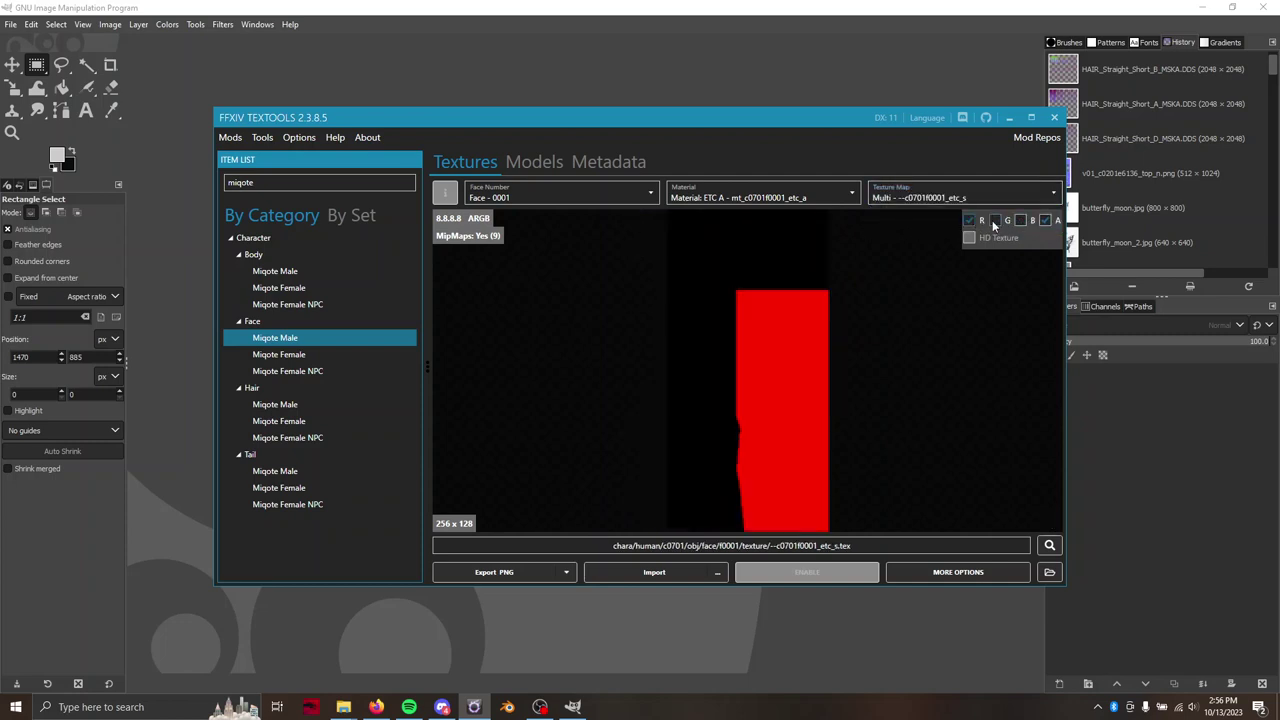
pyautogui.click(1019, 221)
pyautogui.click(1045, 221)
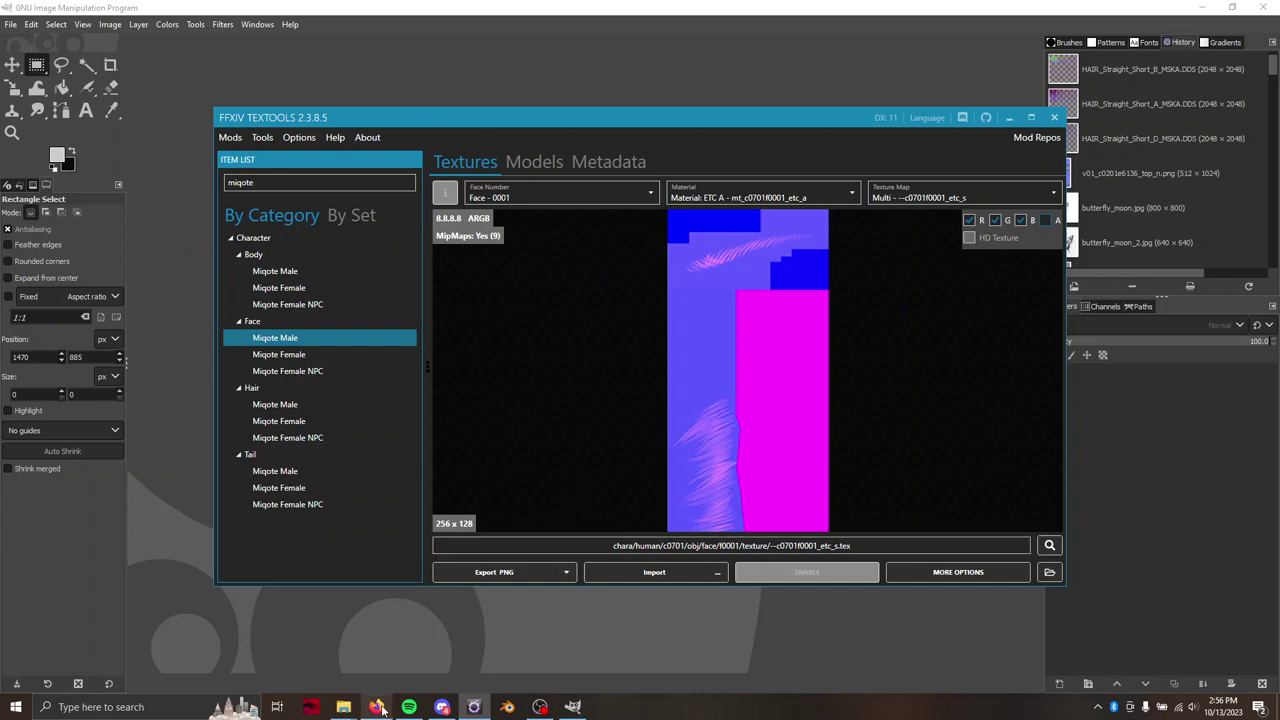
# Check the Hair Shader face-preset entries in the Shader Reference Table, then return to TexTools
pyautogui.moveTo(376, 706)
pyautogui.click(381, 661)
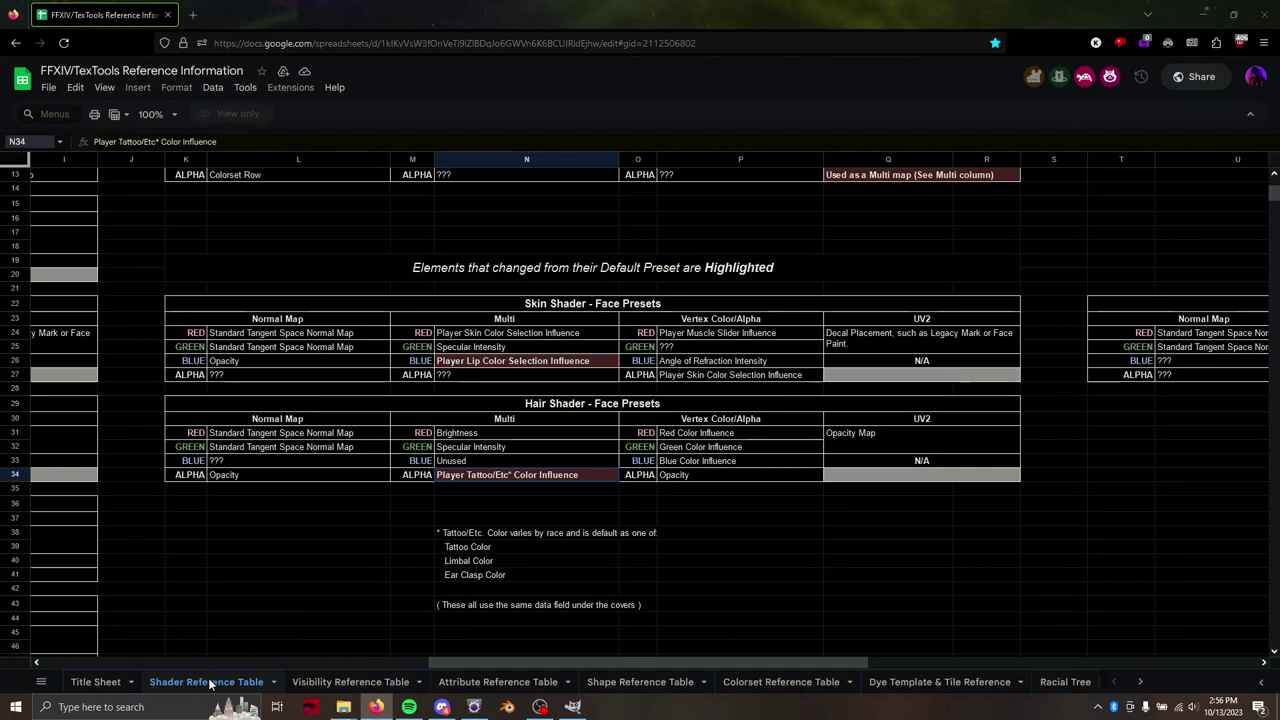
pyautogui.moveTo(483, 664); pyautogui.dragTo(478, 628)
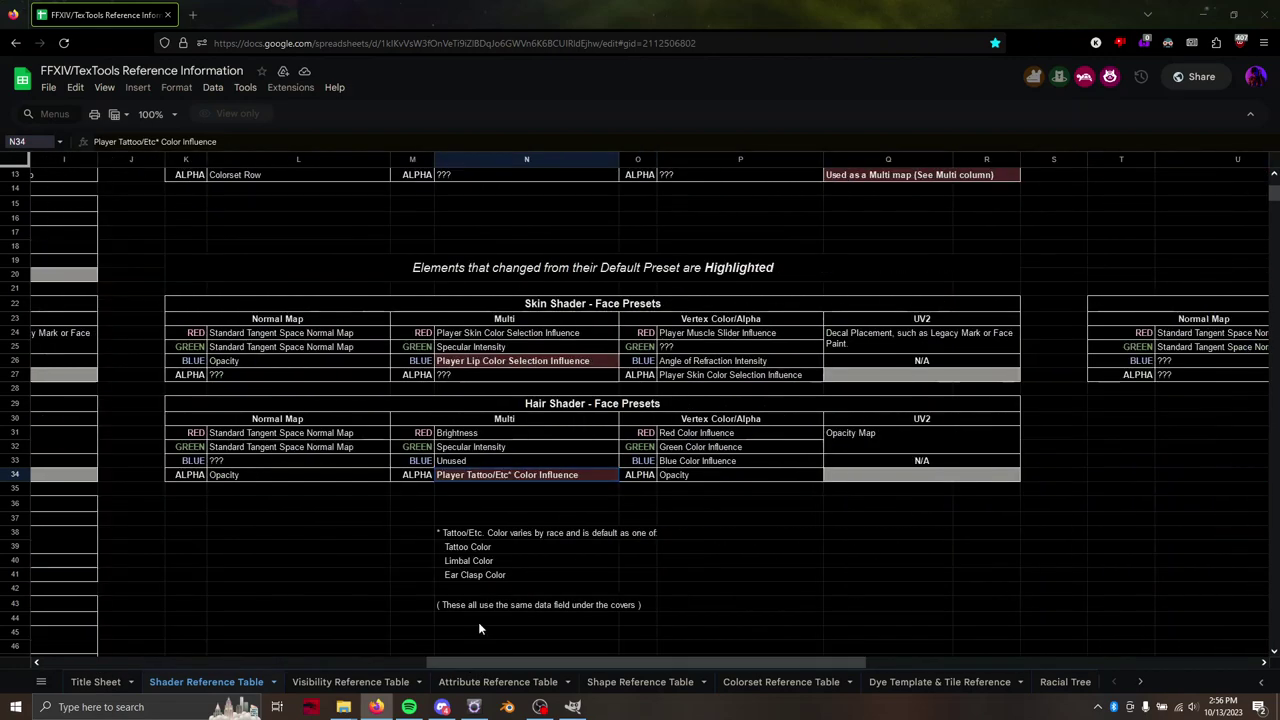
pyautogui.click(474, 707)
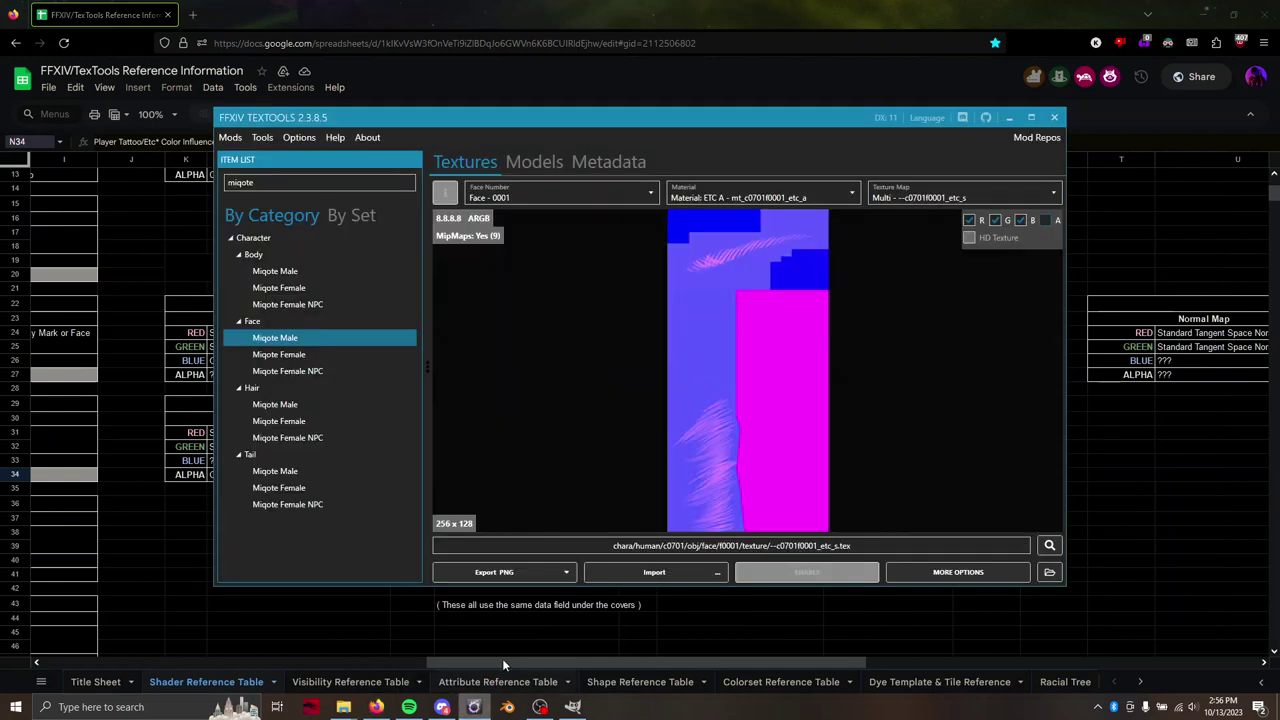
# Open the Material Editor for mt_c0701f0001_etc_a.mtrl from More Options
pyautogui.click(968, 574)
pyautogui.click(968, 569)
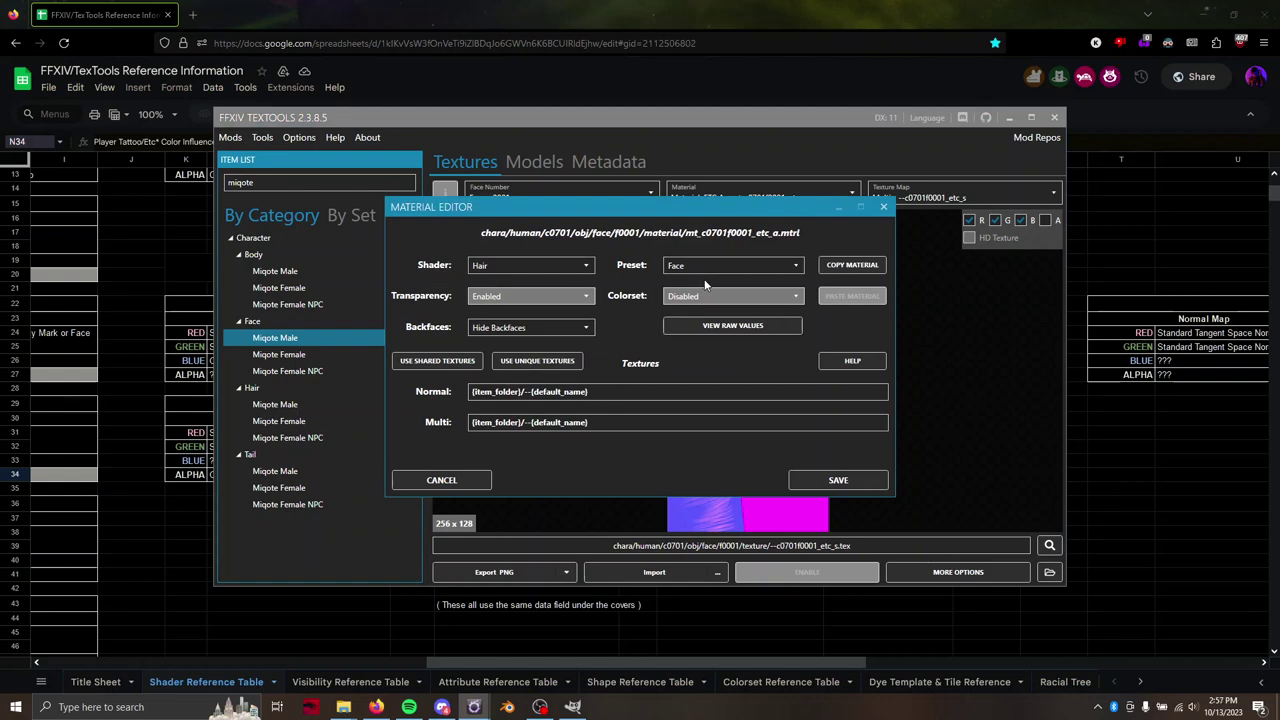
# Read the Multi channel meanings: Brightness, Specular Intensity, Unused, and color influence
pyautogui.click(1087, 279)
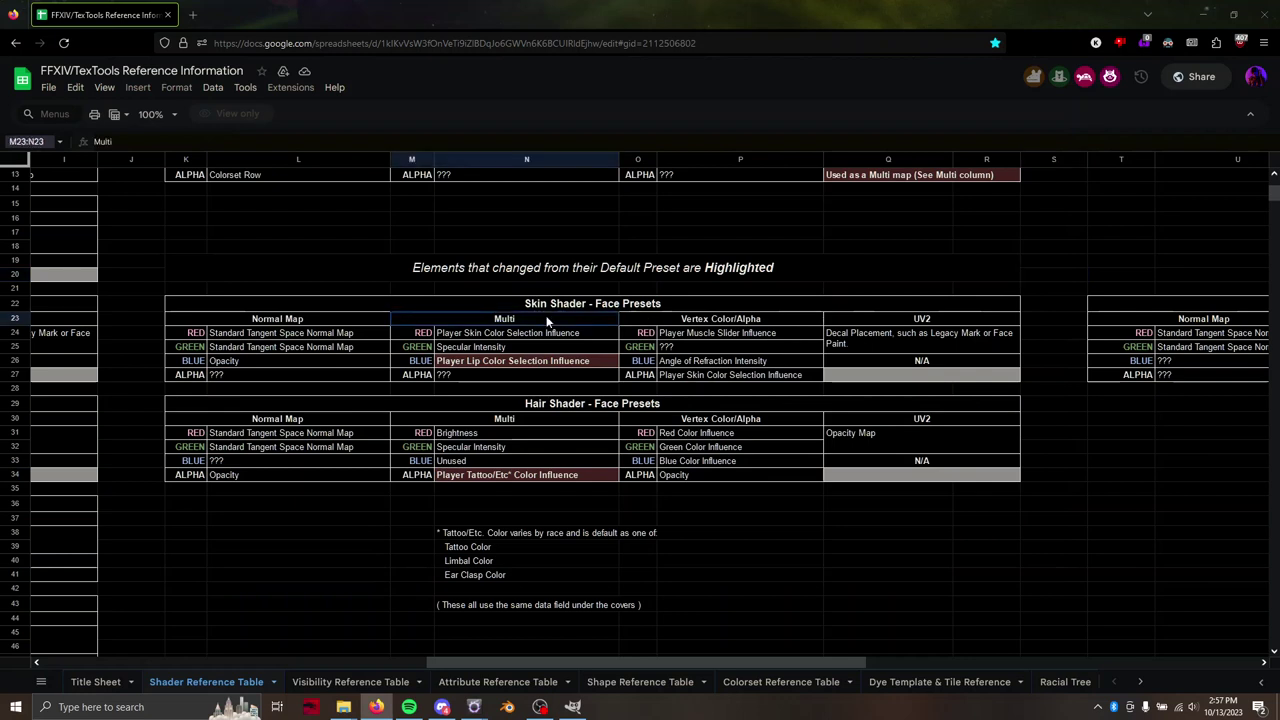
pyautogui.click(591, 405)
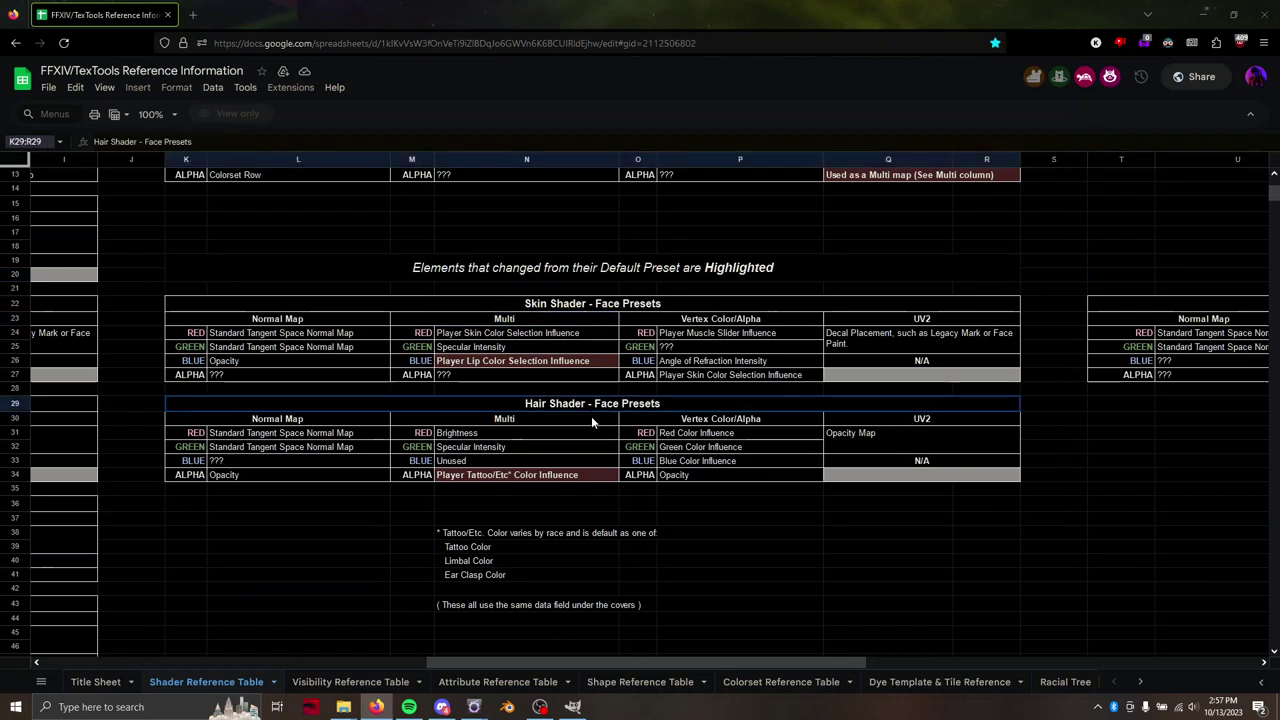
pyautogui.click(538, 422)
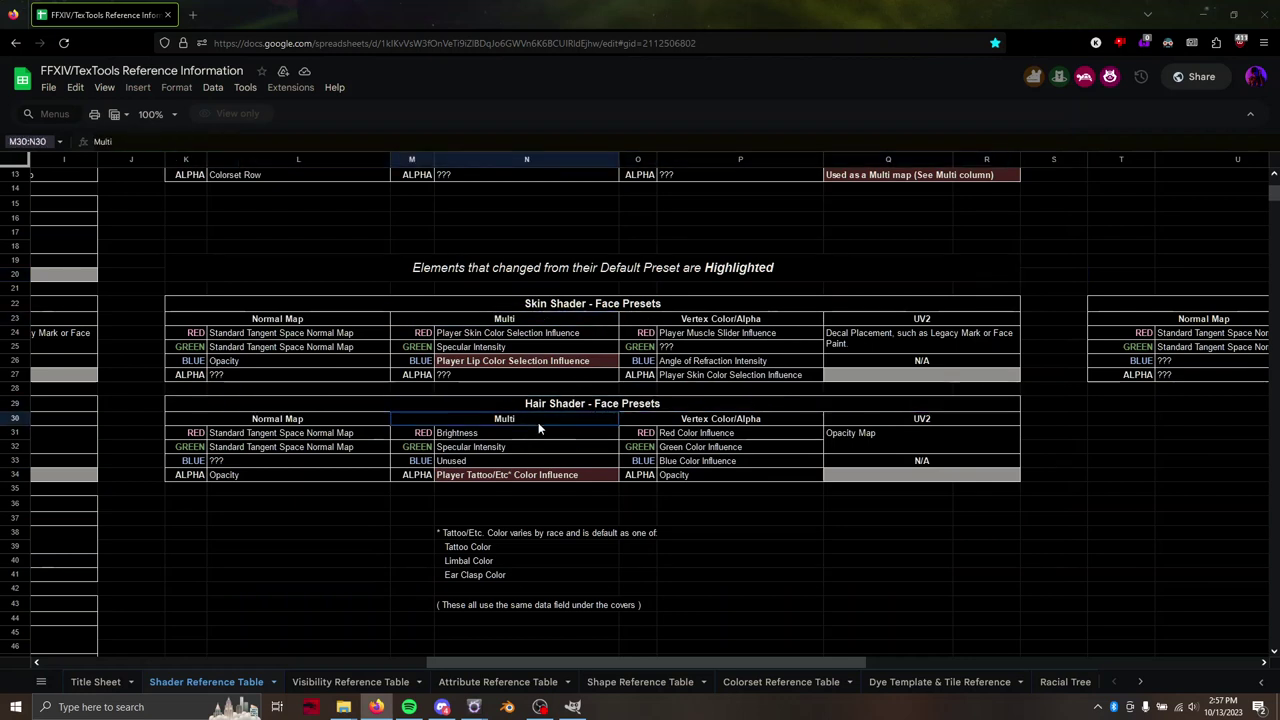
pyautogui.click(501, 437)
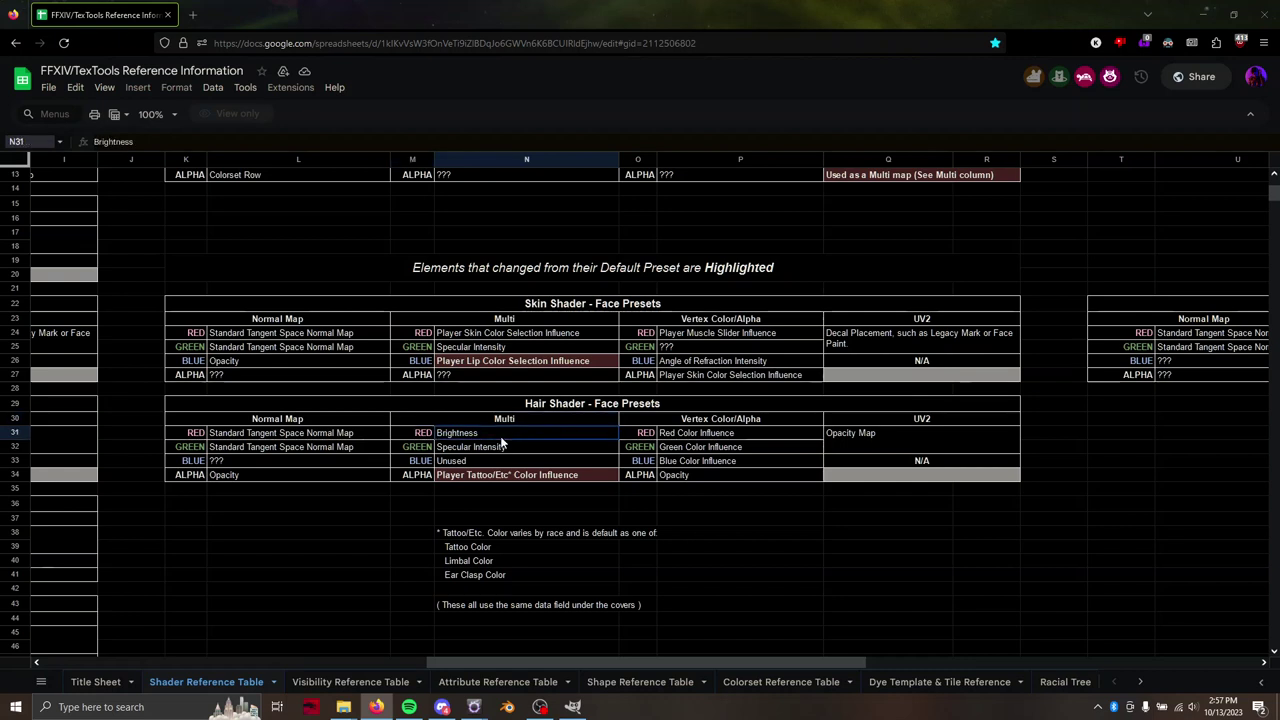
pyautogui.click(501, 446)
pyautogui.click(493, 460)
pyautogui.click(484, 476)
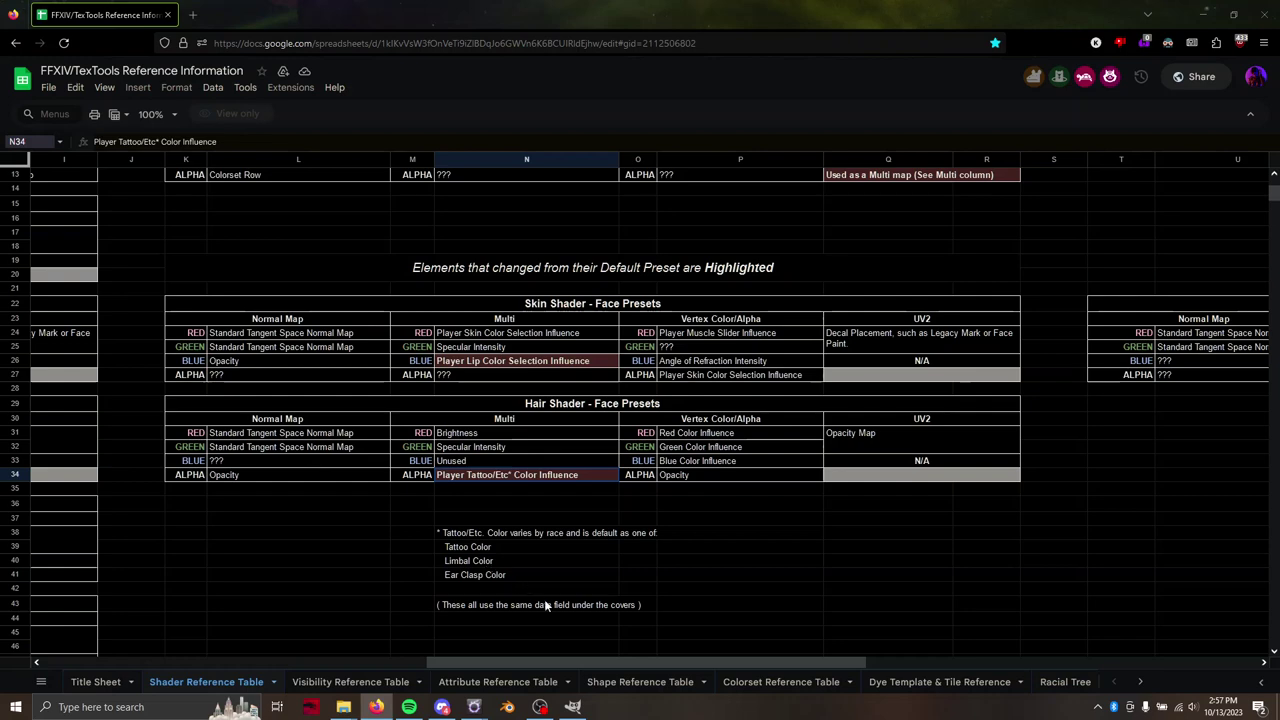
# Cancel the Material Editor and set the texture map back to Multi
pyautogui.moveTo(479, 708)
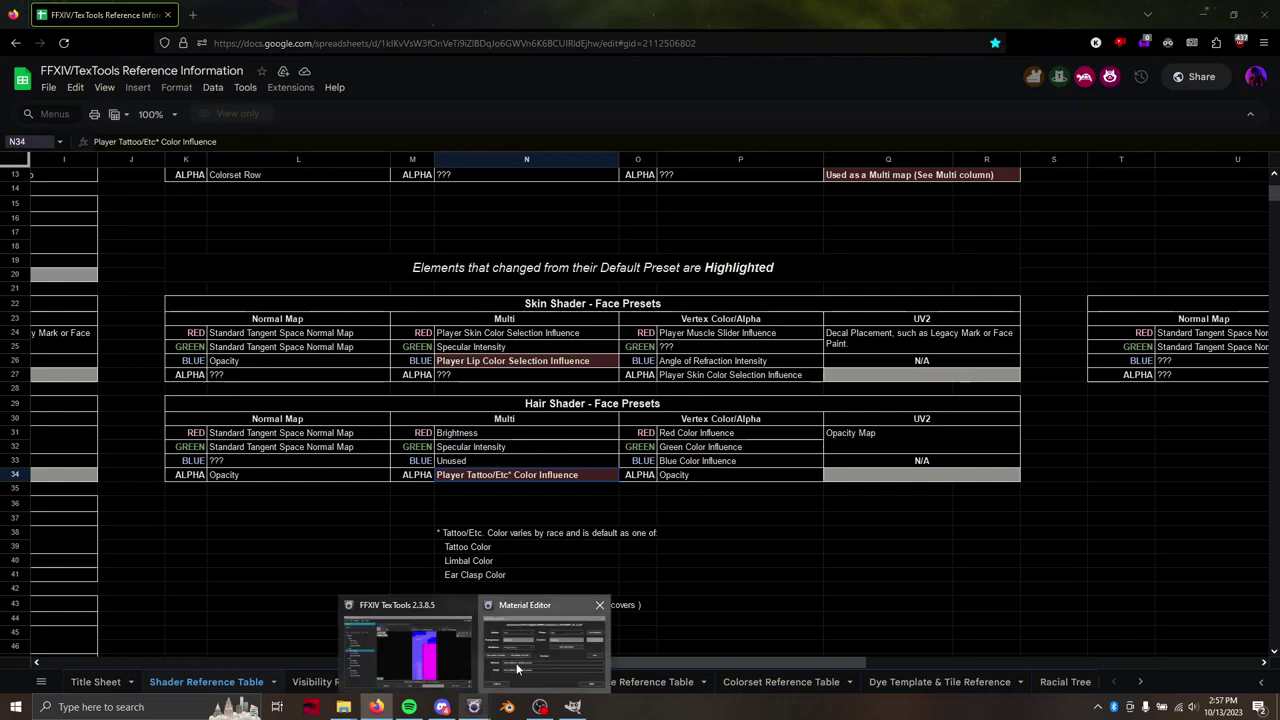
pyautogui.click(516, 663)
pyautogui.click(410, 481)
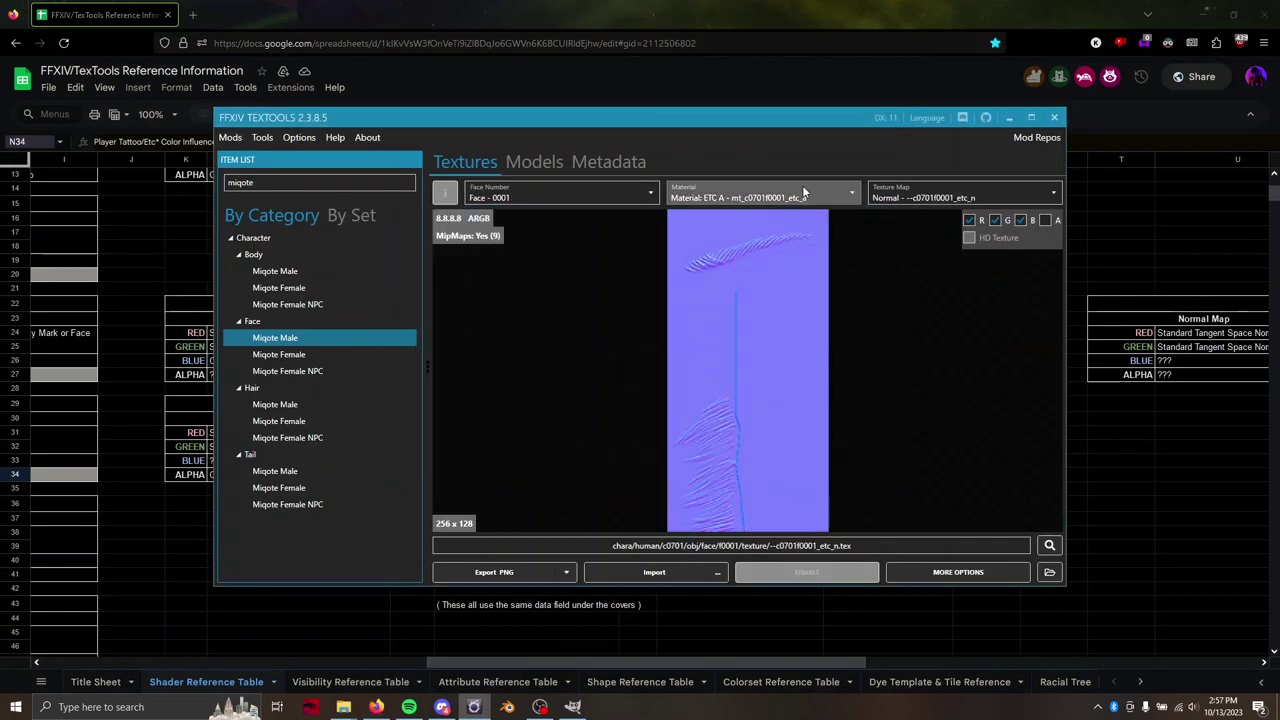
pyautogui.click(900, 196)
pyautogui.click(901, 230)
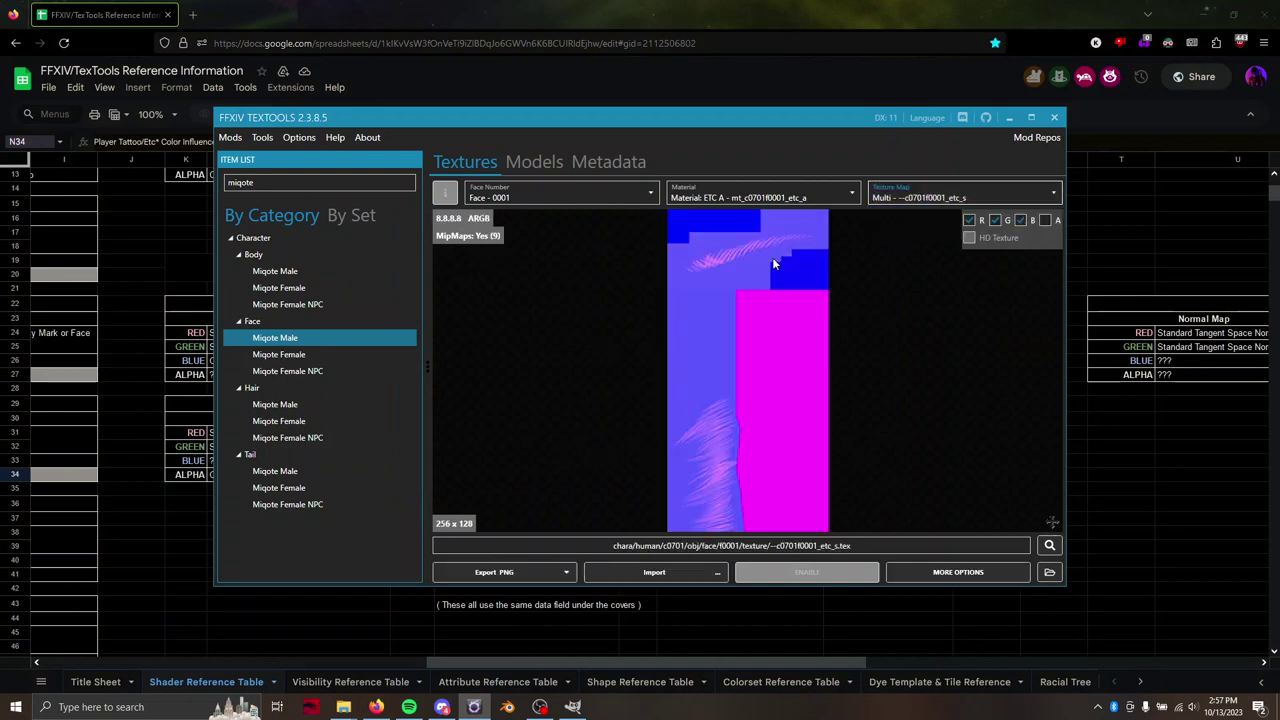
# Export the Multi texture as a PNG and open its saved folder in File Explorer
pyautogui.click(496, 573)
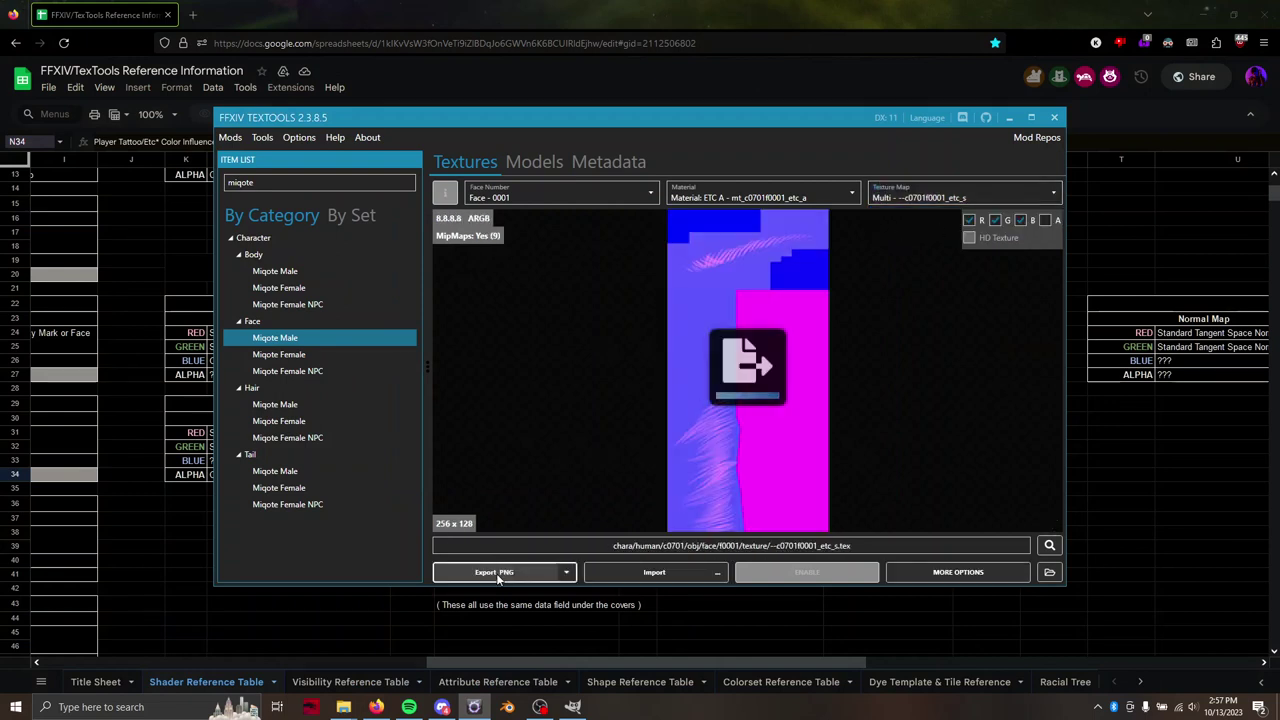
pyautogui.click(1049, 572)
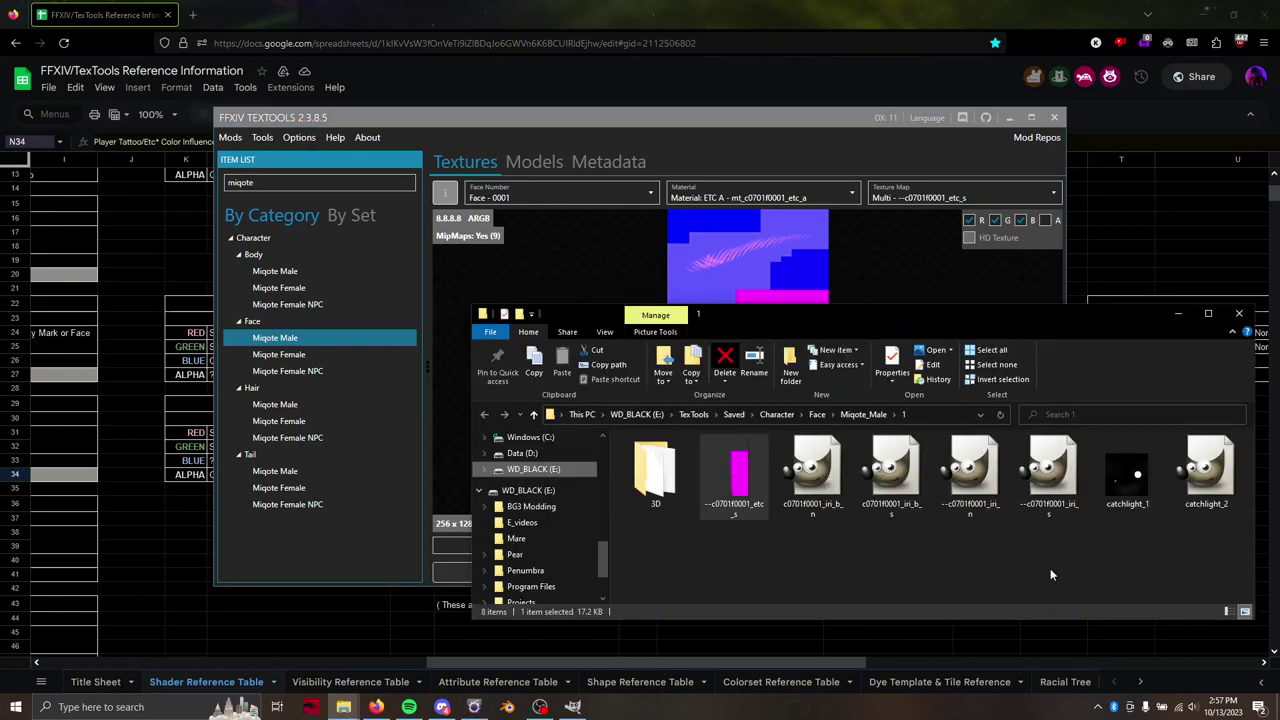
pyautogui.rightClick(737, 484)
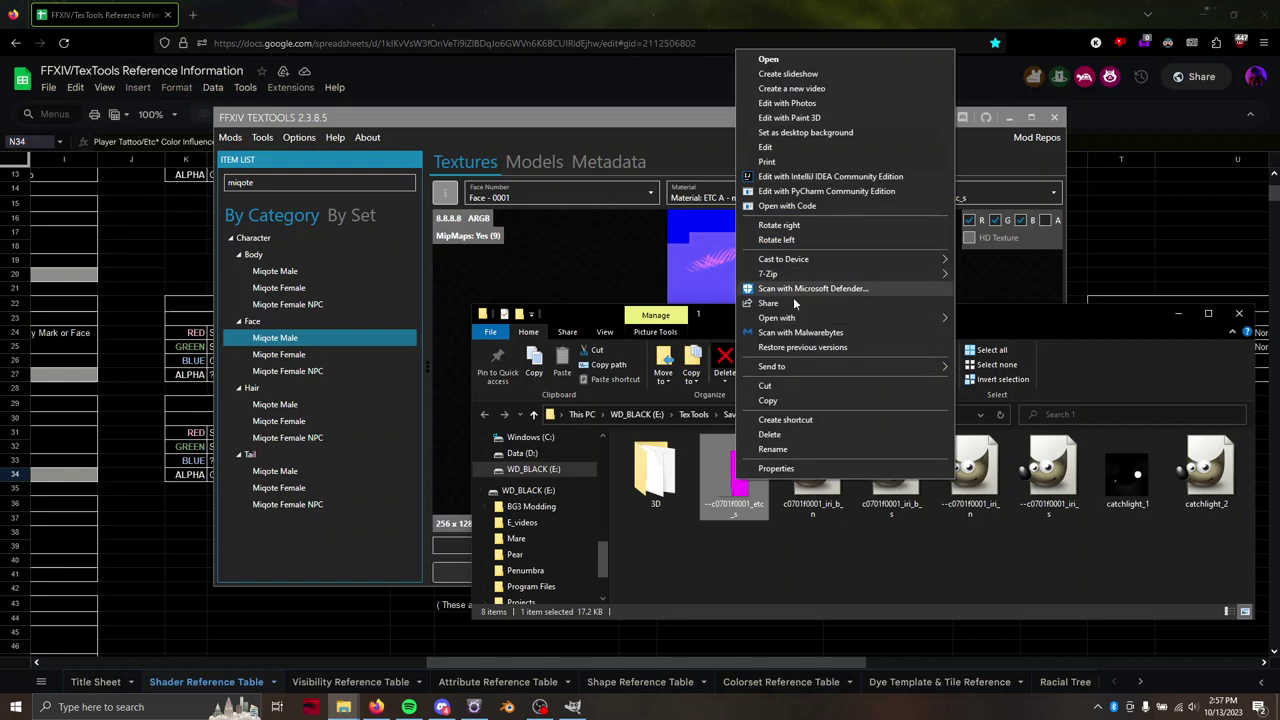
pyautogui.moveTo(795, 318)
pyautogui.click(620, 575)
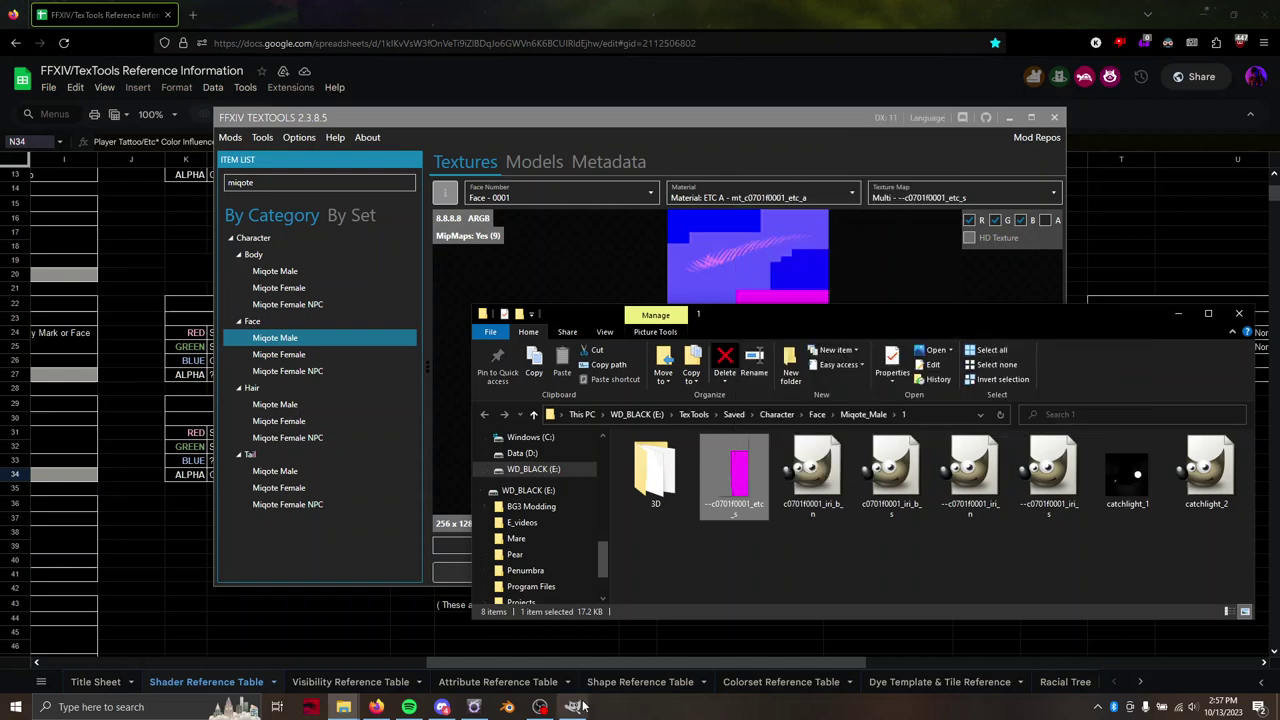
# Bring up c0701f0001_etc_s.png in GIMP and zoom the canvas to 200%
pyautogui.click(574, 645)
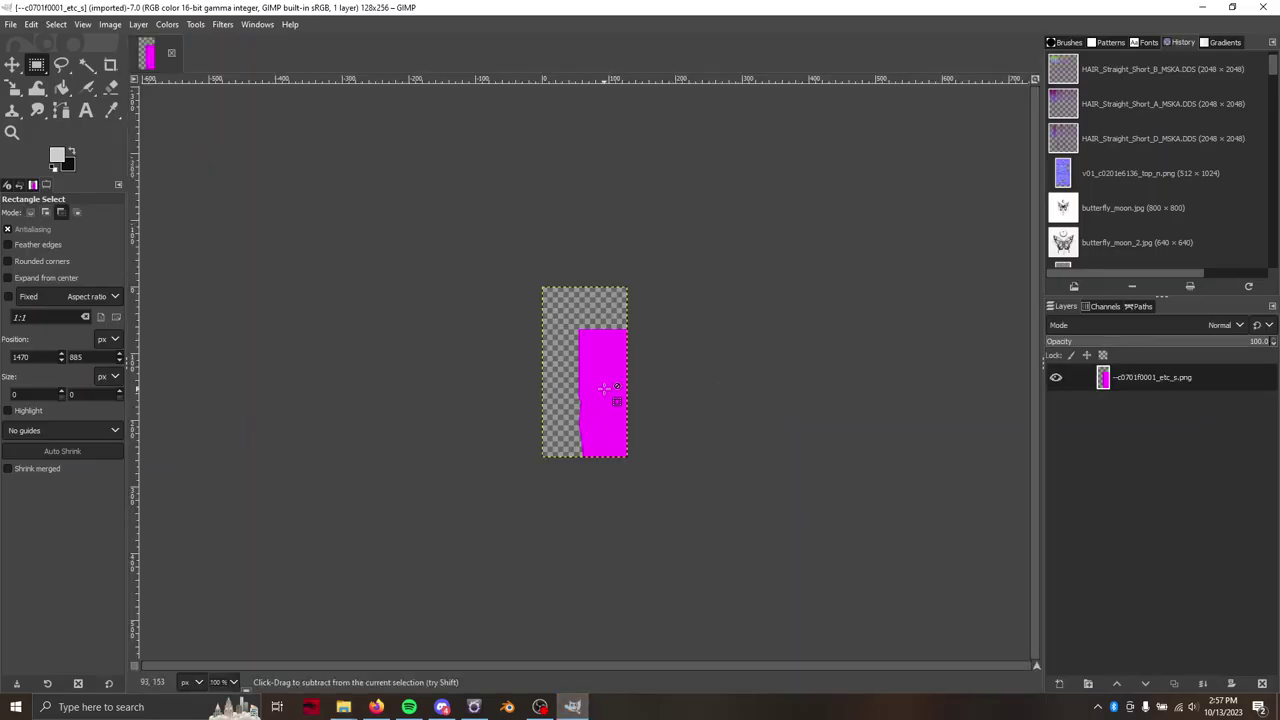
pyautogui.scroll(3, 604, 388)
pyautogui.scroll(-1, 670, 470)
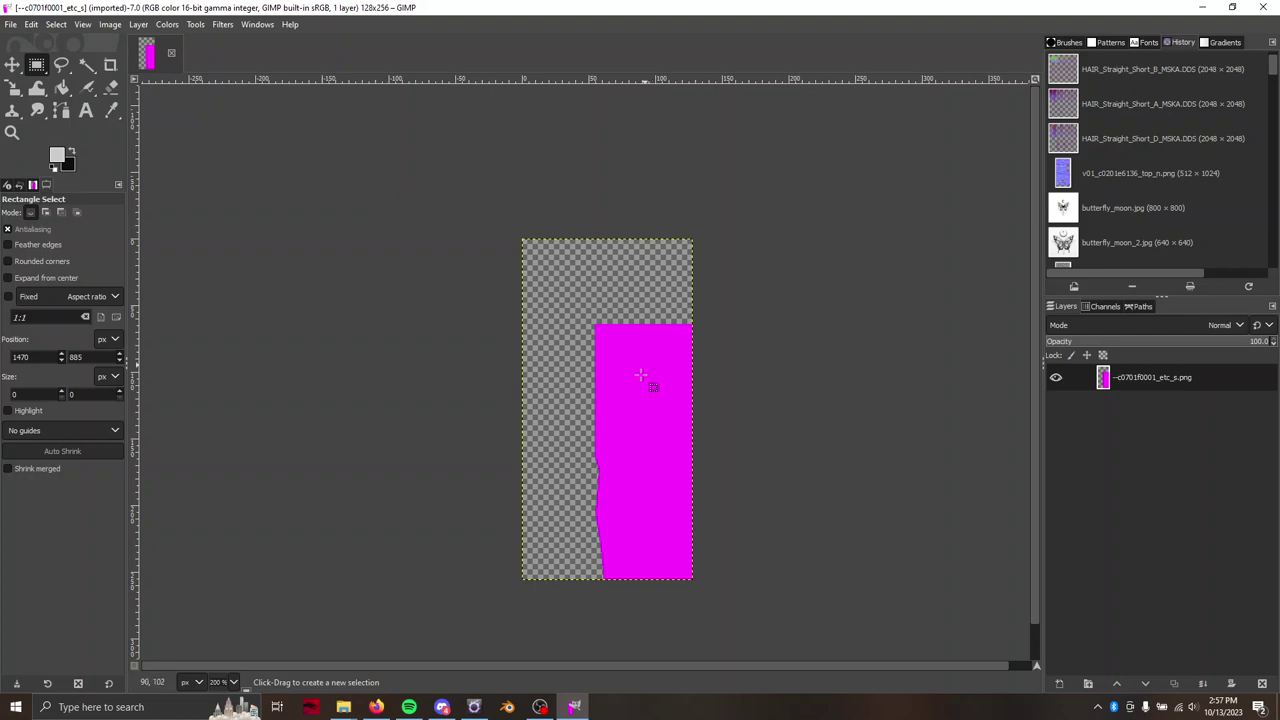
# View the c0701f0001_fac.mdl face model zoomed on the eye, showing only mesh 2
pyautogui.click(473, 707)
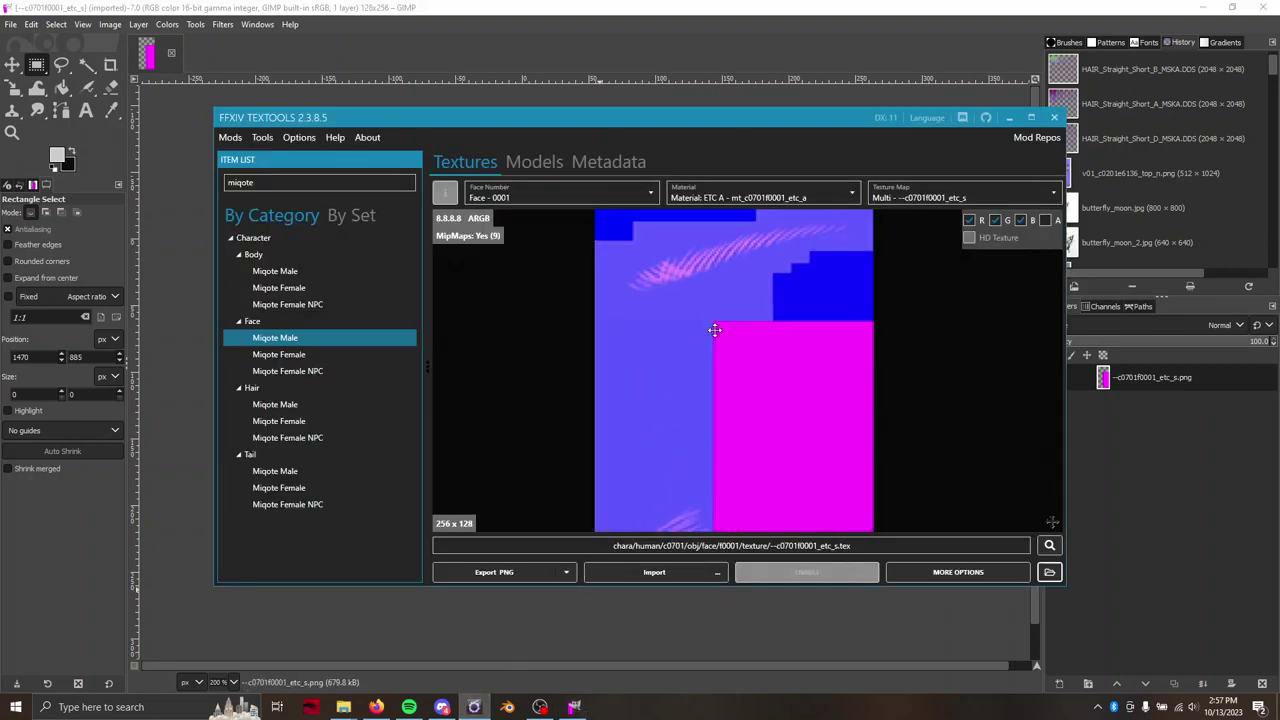
pyautogui.click(540, 166)
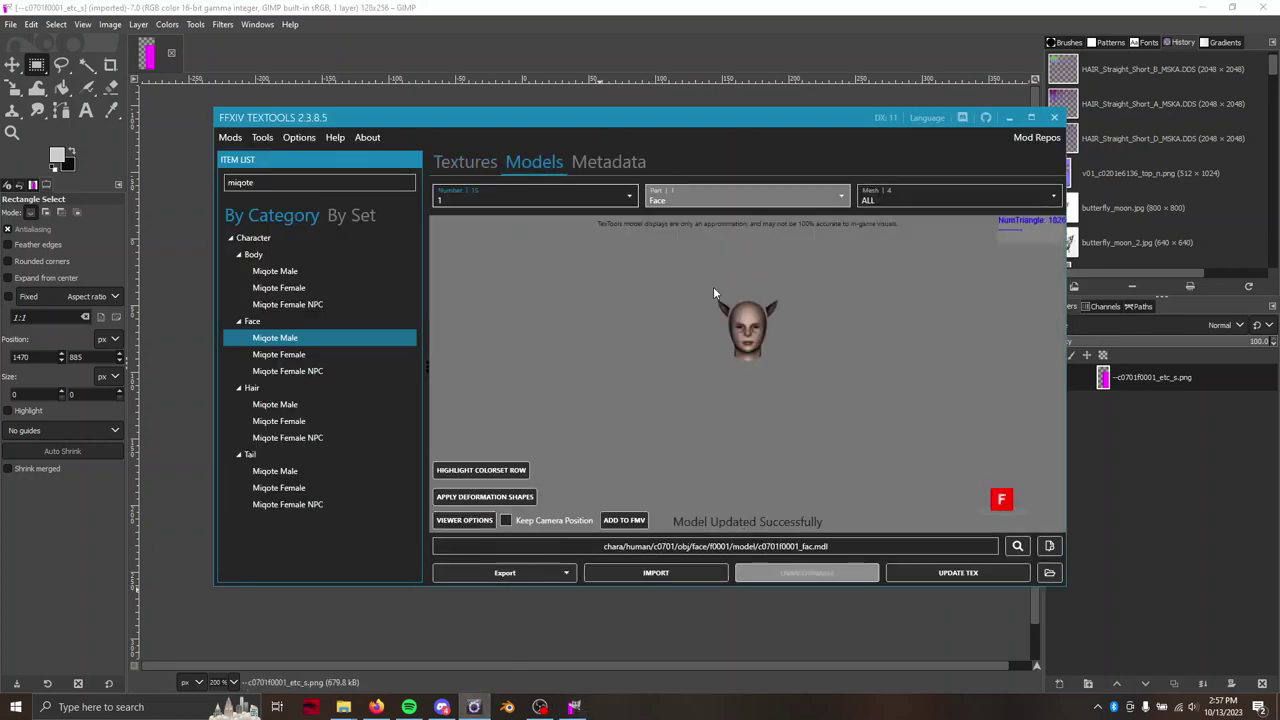
pyautogui.scroll(5, 834, 377)
pyautogui.scroll(8, 834, 377)
pyautogui.moveTo(733, 350); pyautogui.dragTo(755, 310)
pyautogui.click(874, 196)
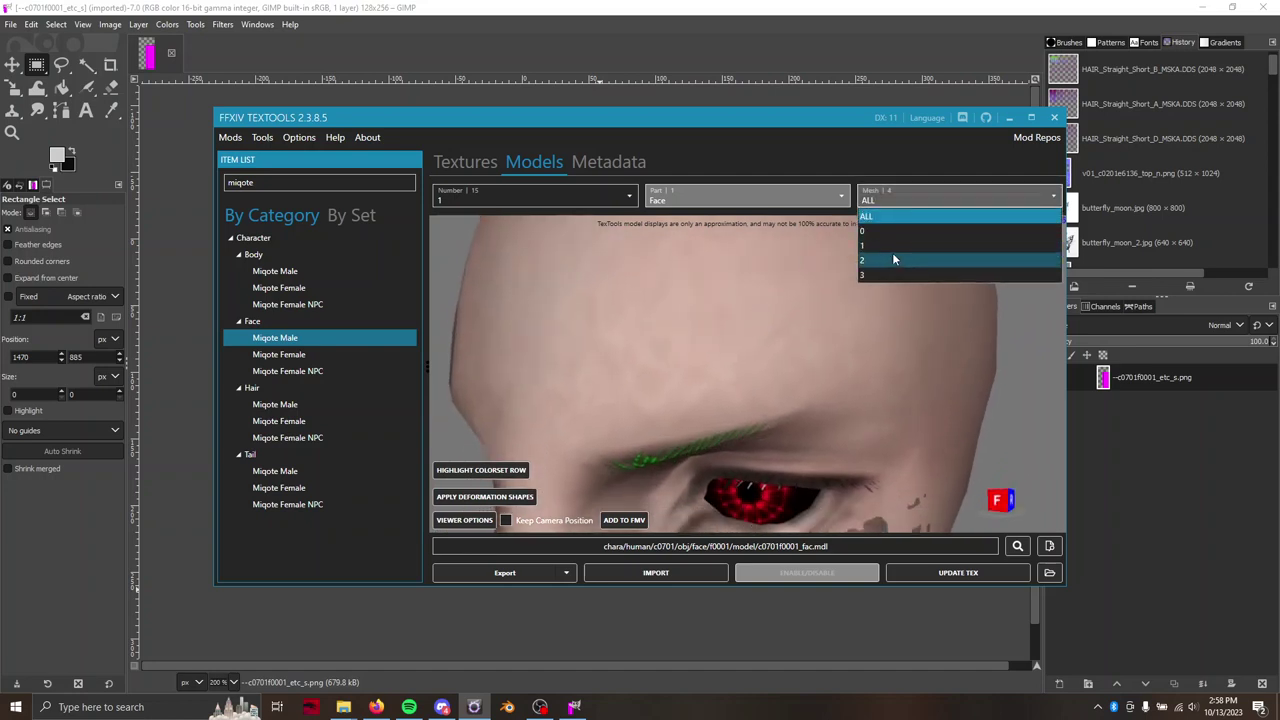
pyautogui.click(892, 258)
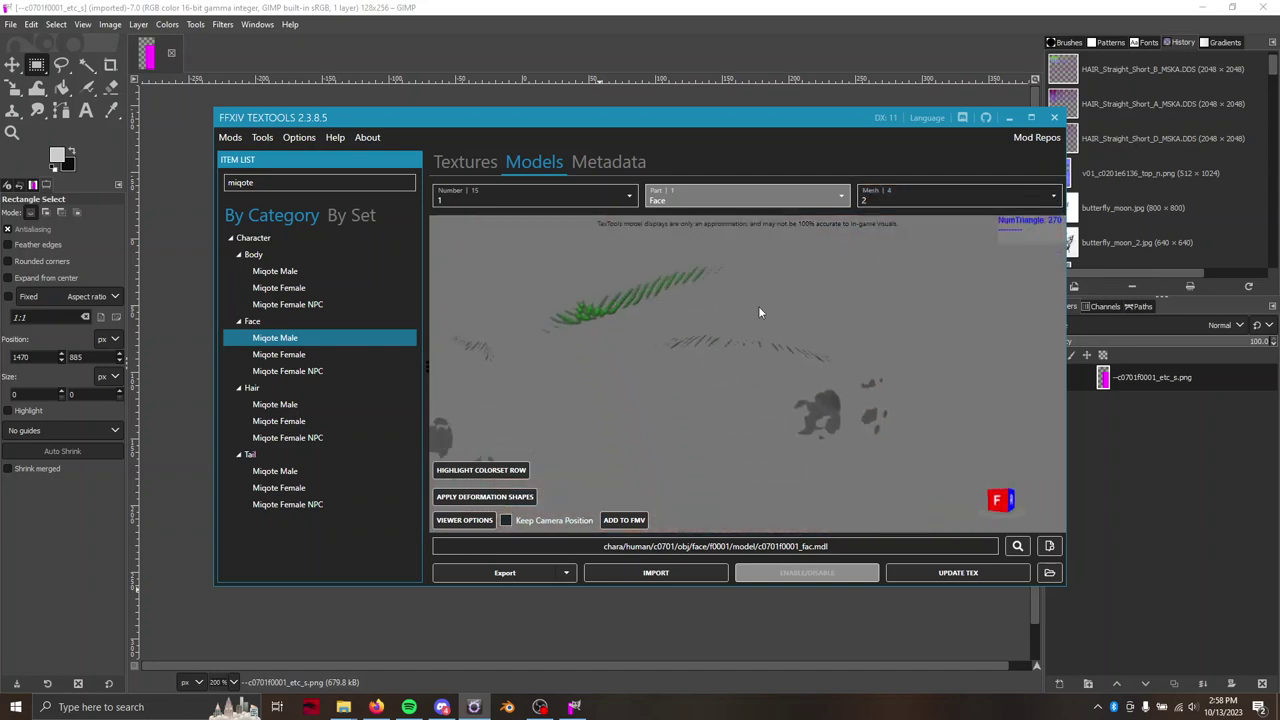
# Preview the face material's Normal texture map with its alpha channel shown
pyautogui.click(477, 168)
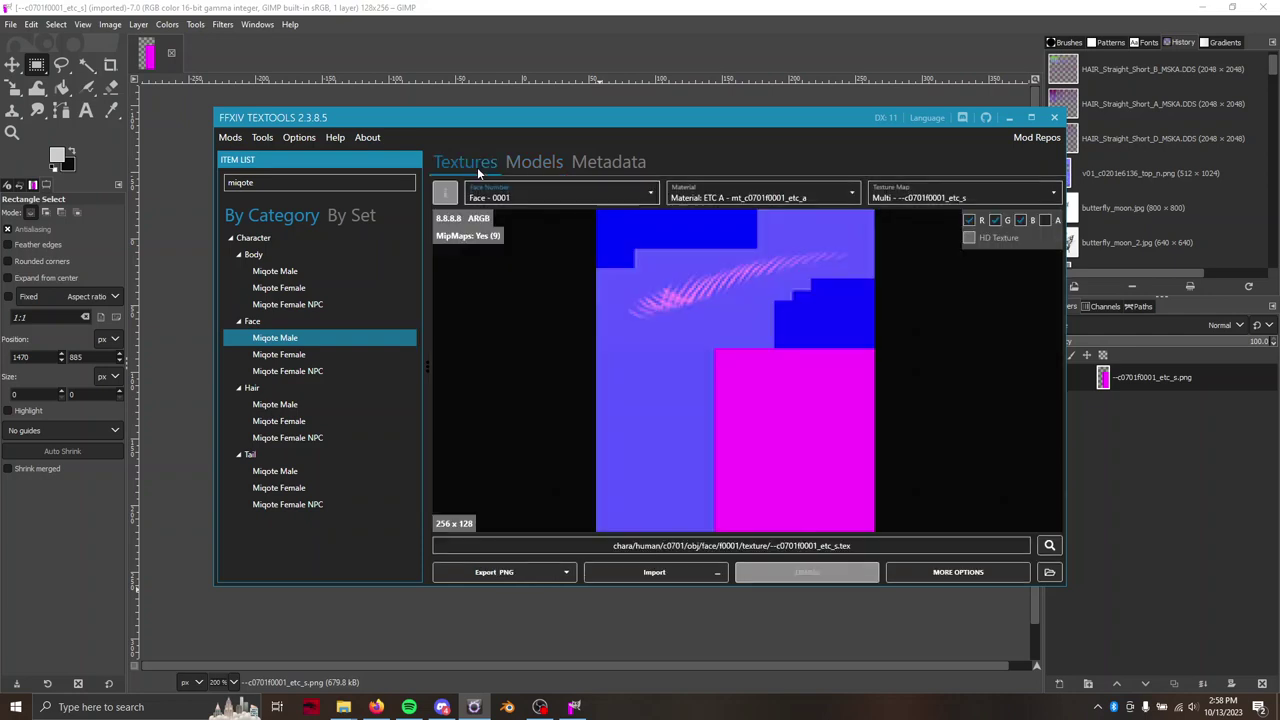
pyautogui.click(766, 198)
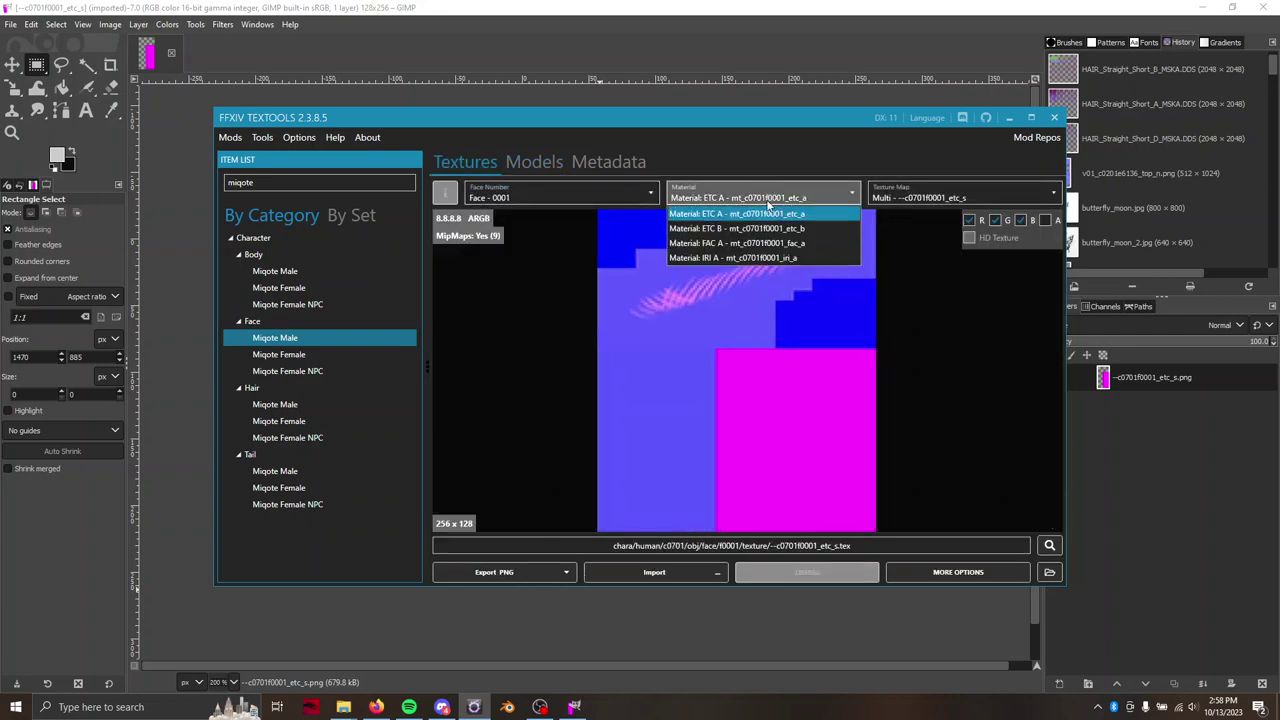
pyautogui.click(900, 197)
pyautogui.click(882, 213)
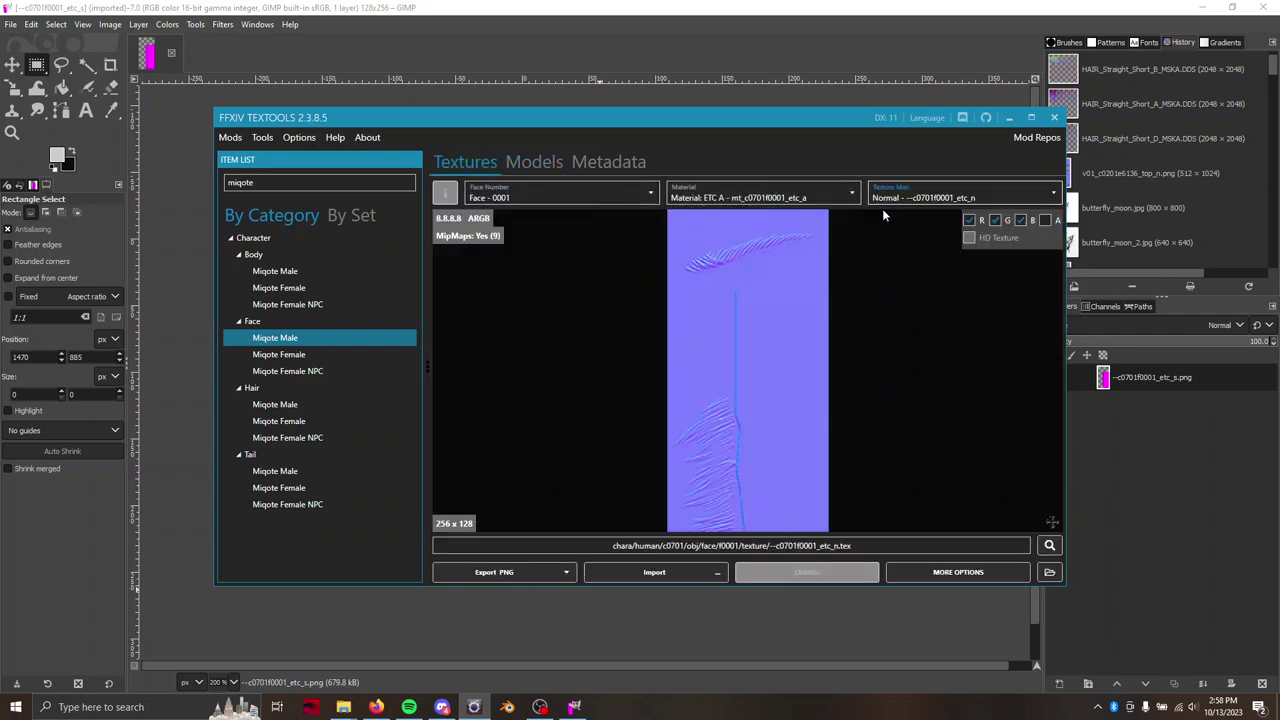
pyautogui.click(1043, 221)
pyautogui.scroll(3, 794, 441)
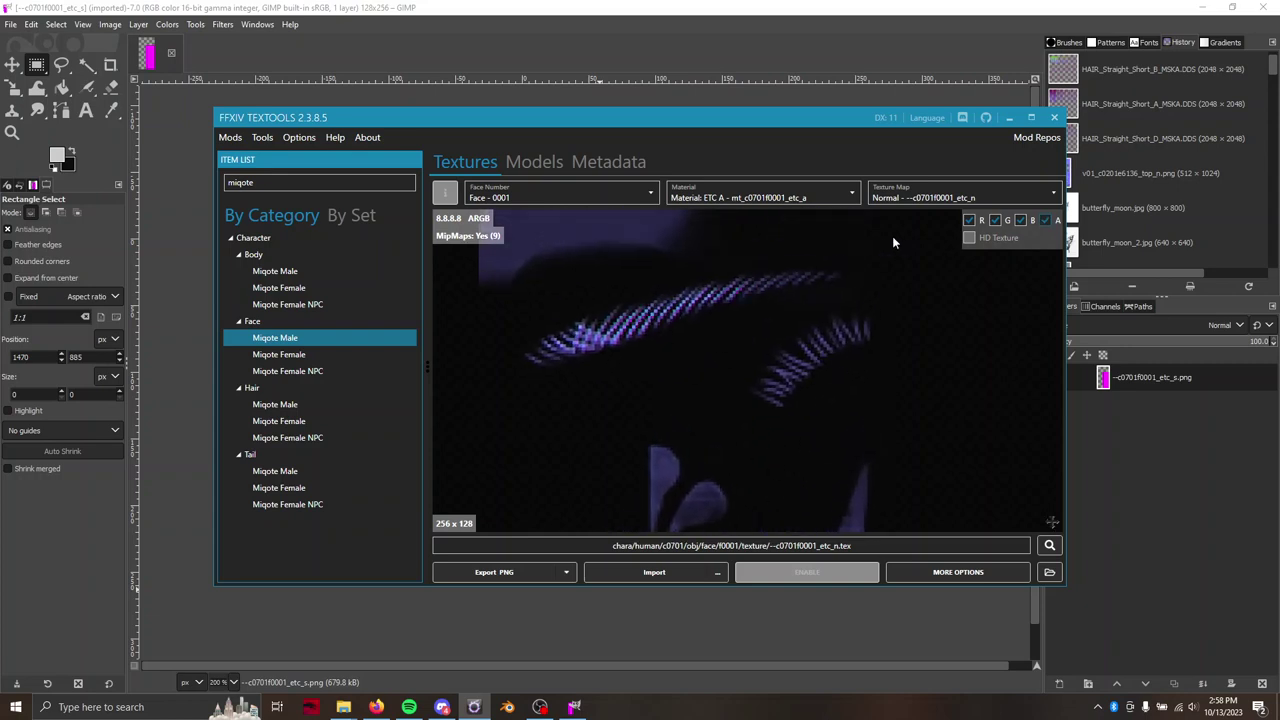
# Switch back to the Multi texture and hide its alpha, blue, green and red channels one by one
pyautogui.click(960, 197)
pyautogui.click(1030, 215)
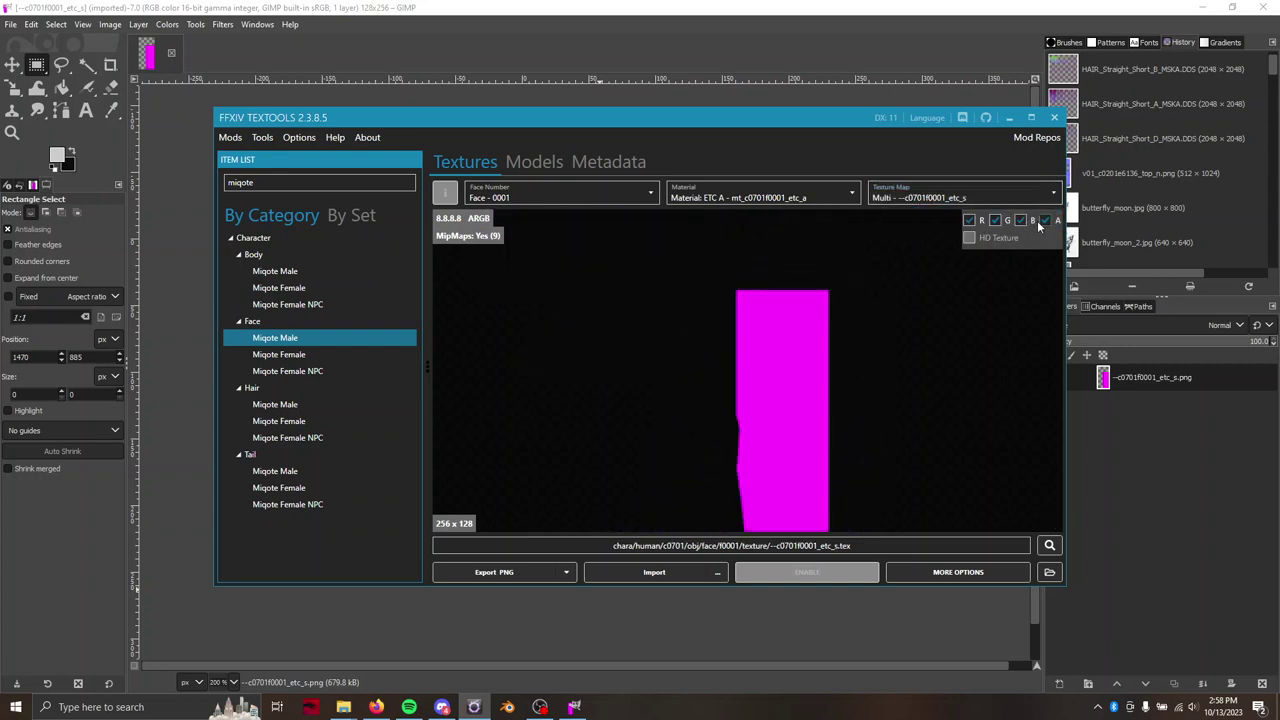
pyautogui.click(1044, 220)
pyautogui.scroll(2, 800, 309)
pyautogui.moveTo(800, 309); pyautogui.dragTo(799, 489)
pyautogui.moveTo(842, 374); pyautogui.dragTo(841, 416)
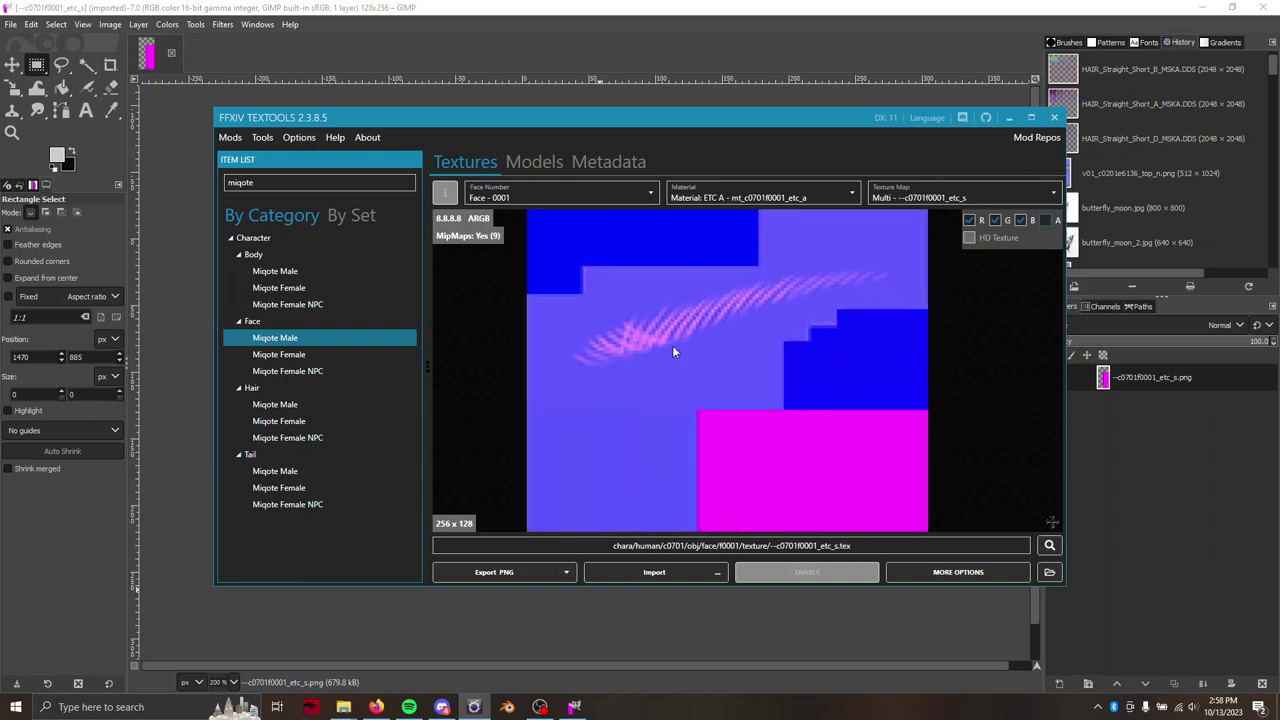
pyautogui.click(1022, 220)
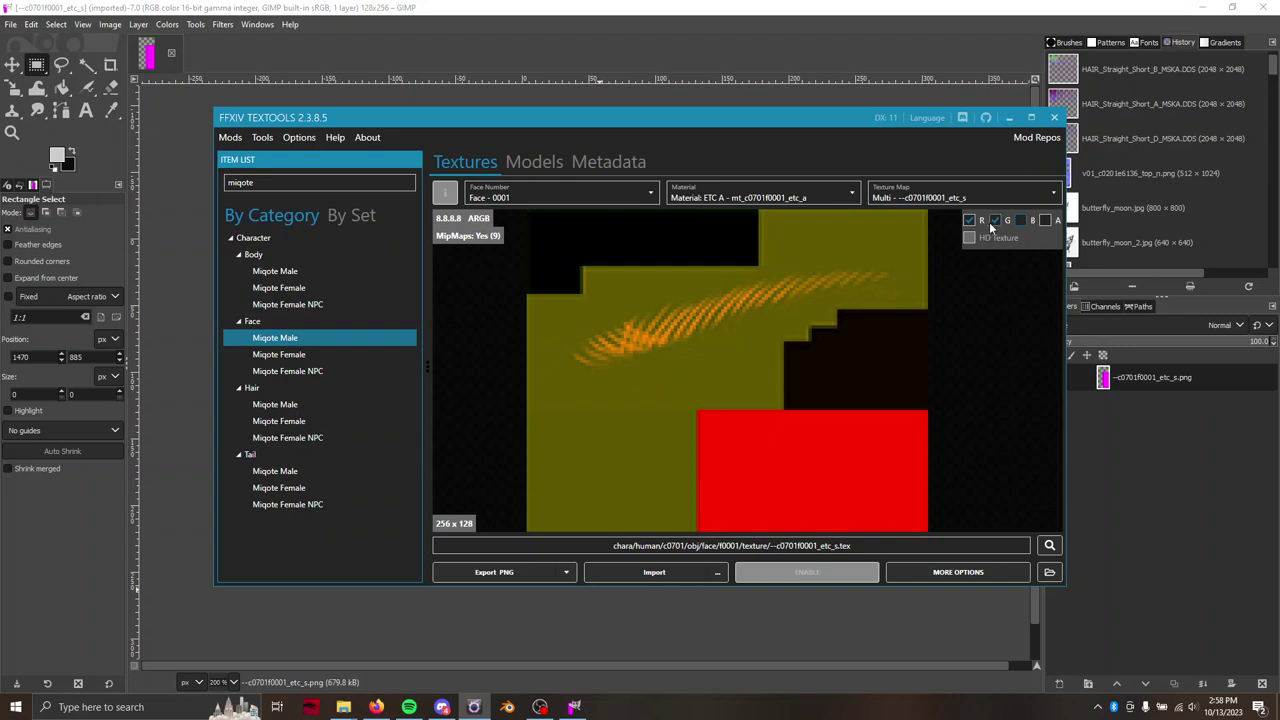
pyautogui.click(994, 221)
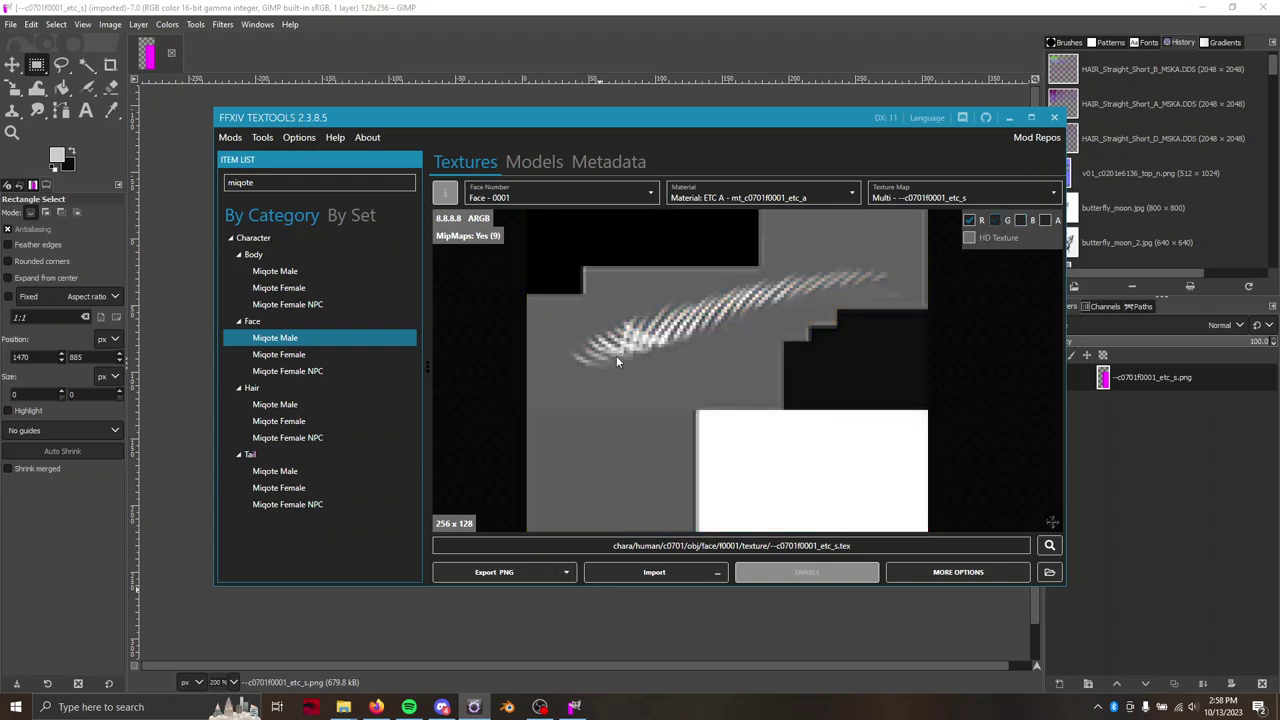
pyautogui.click(970, 220)
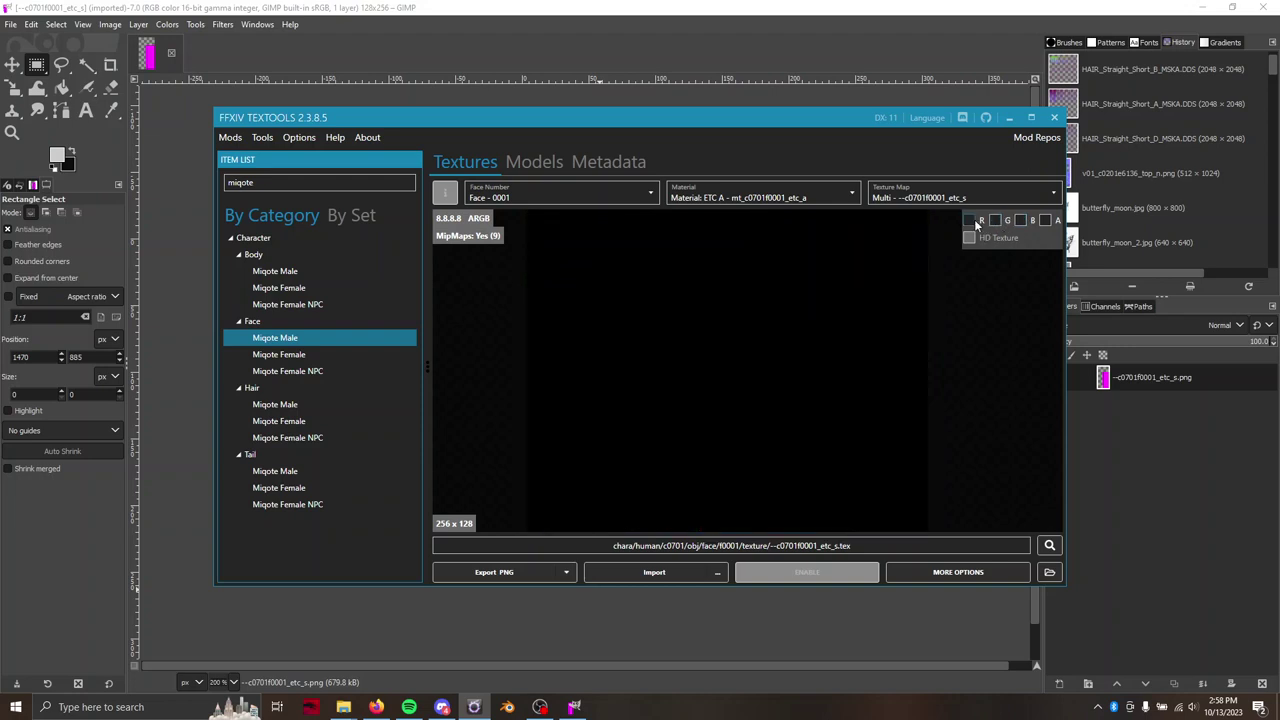
# Turn the green, red, blue and alpha channels back on in the Multi preview, then return to GIMP
pyautogui.click(995, 221)
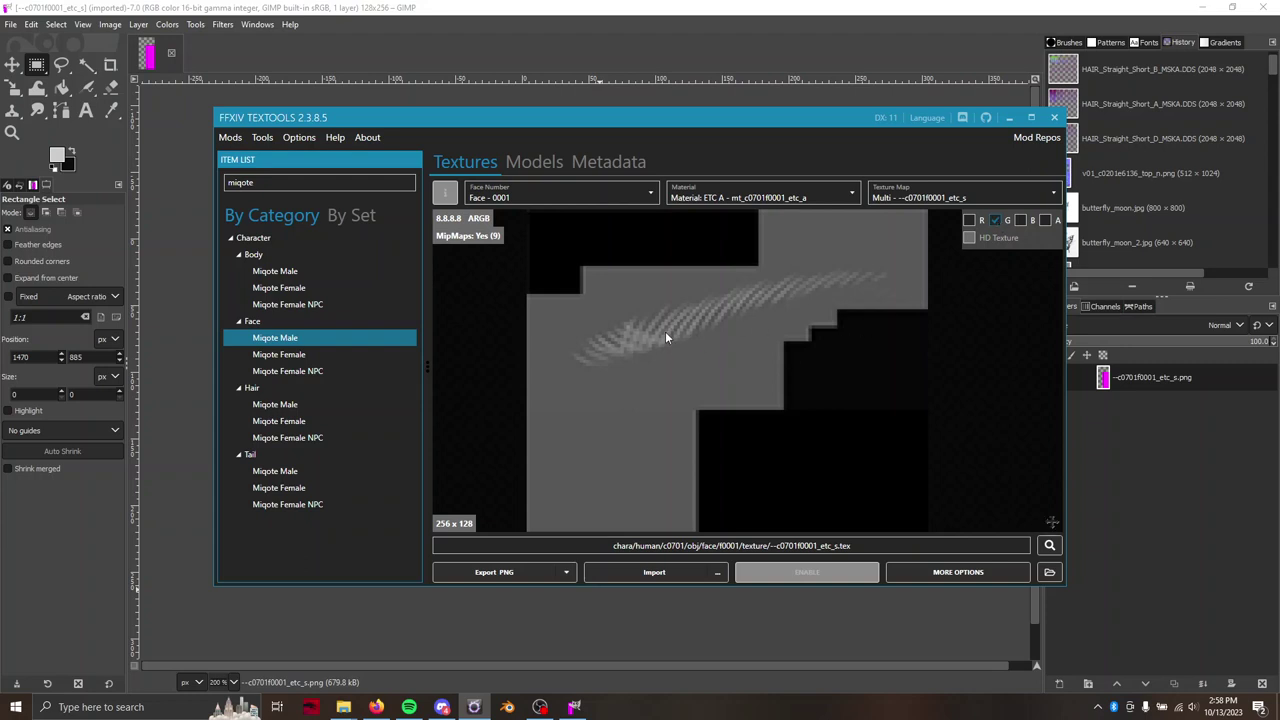
pyautogui.click(970, 220)
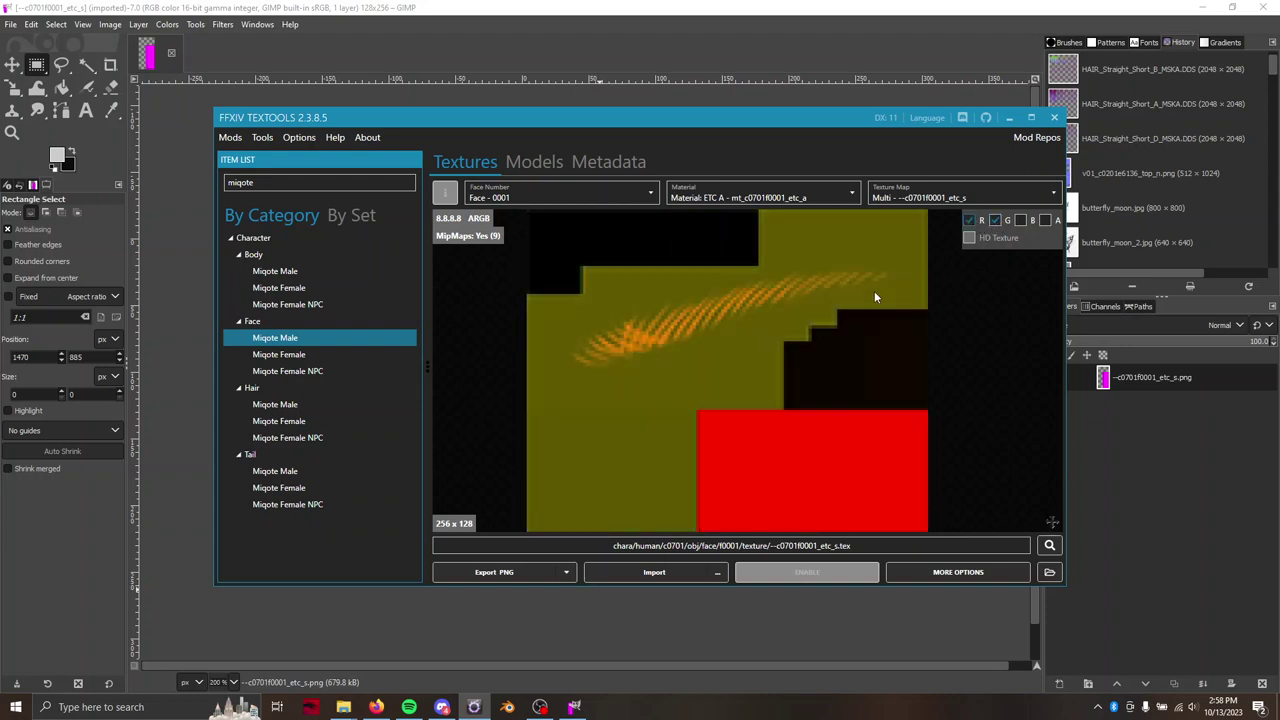
pyautogui.scroll(-2, 843, 302)
pyautogui.click(1020, 220)
pyautogui.click(1045, 220)
pyautogui.scroll(-2, 847, 398)
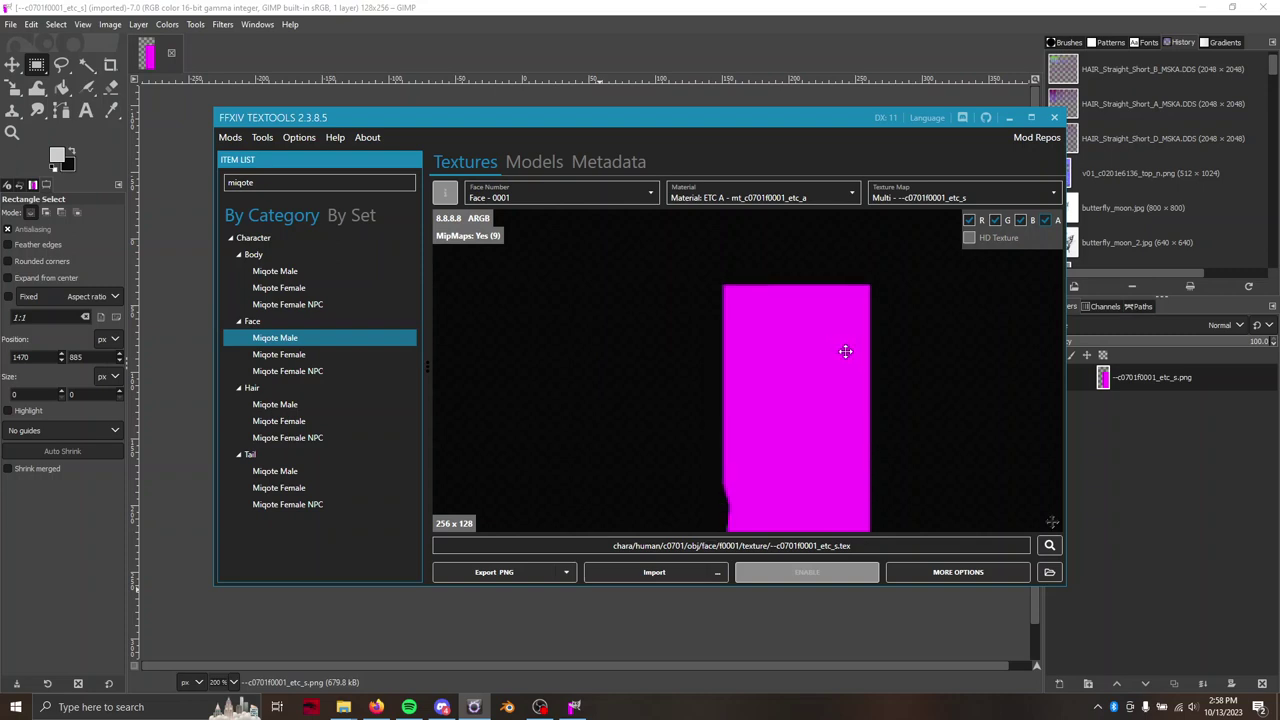
pyautogui.click(1164, 459)
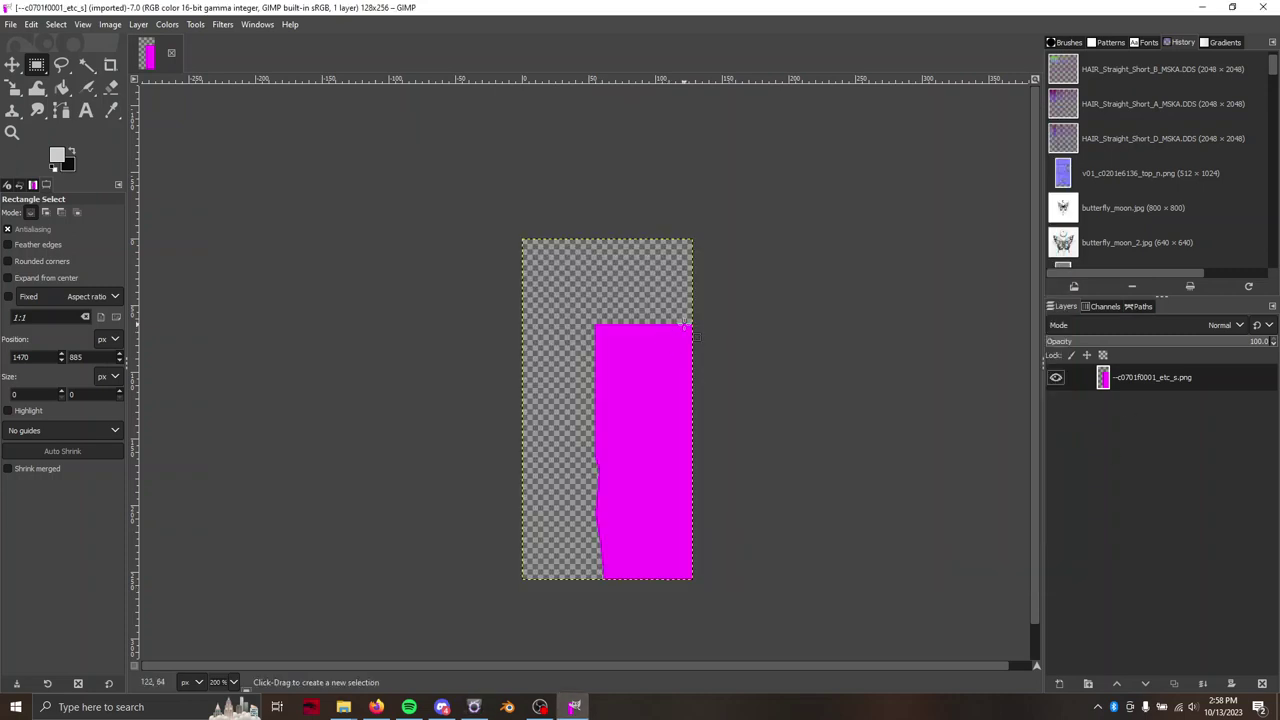
# Open Colors > Components > Decompose for the etc_s texture, keeping the RGBA colour model
pyautogui.click(167, 25)
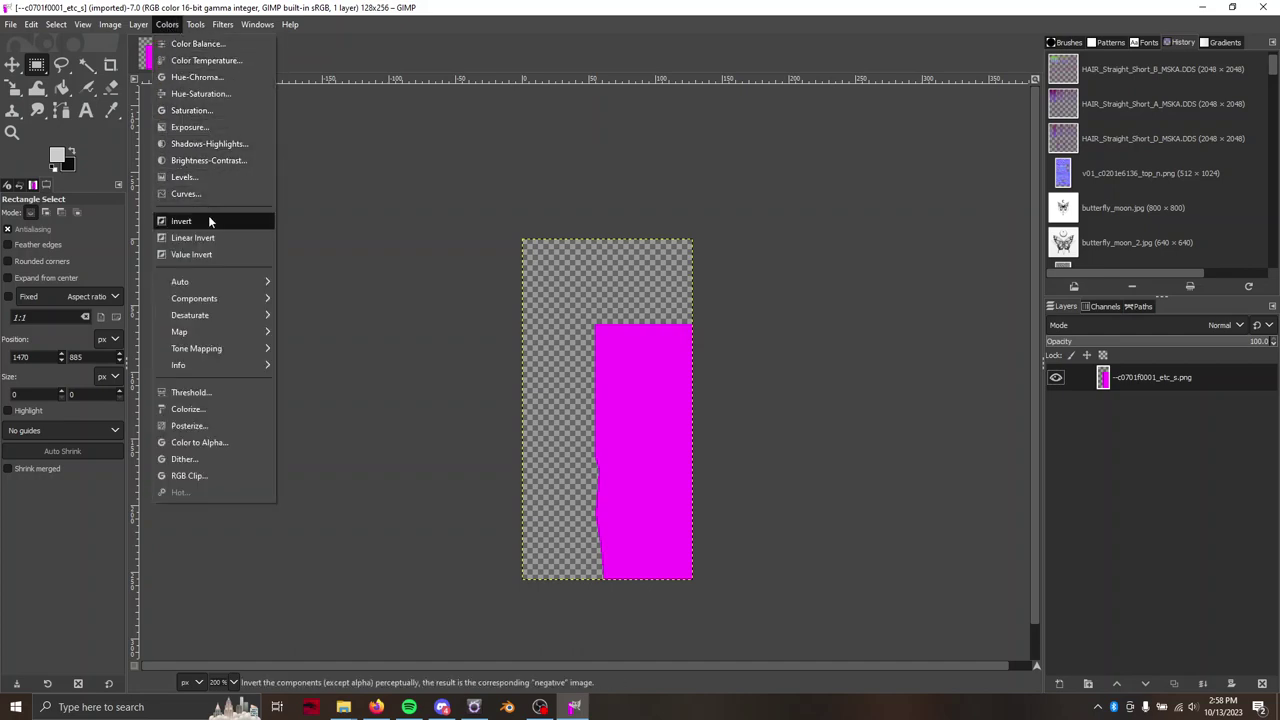
pyautogui.moveTo(208, 298)
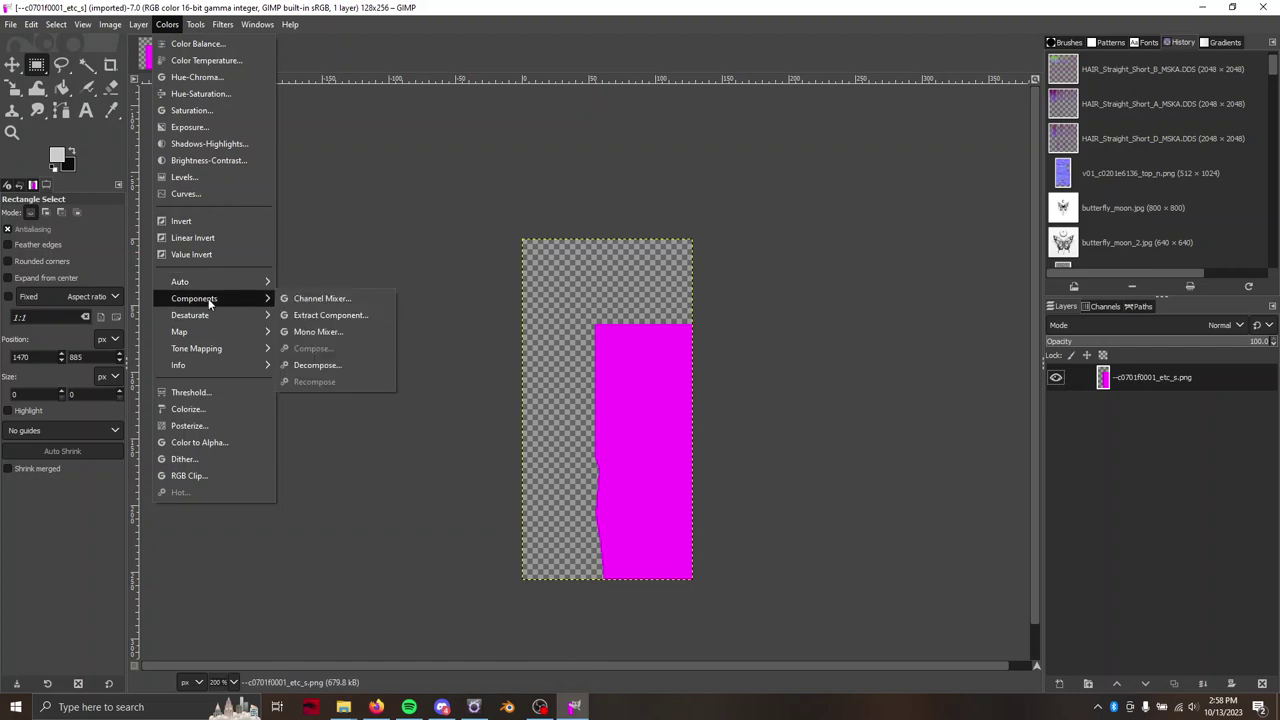
pyautogui.click(305, 366)
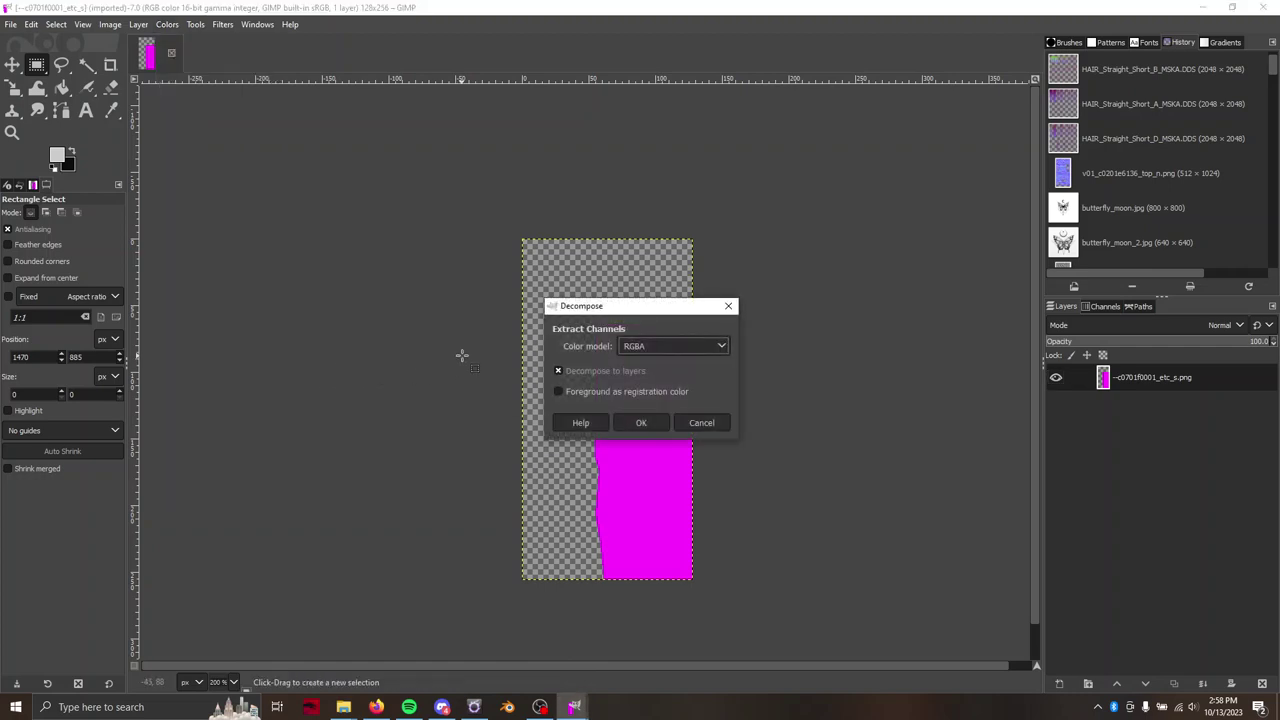
pyautogui.click(654, 344)
pyautogui.click(654, 344)
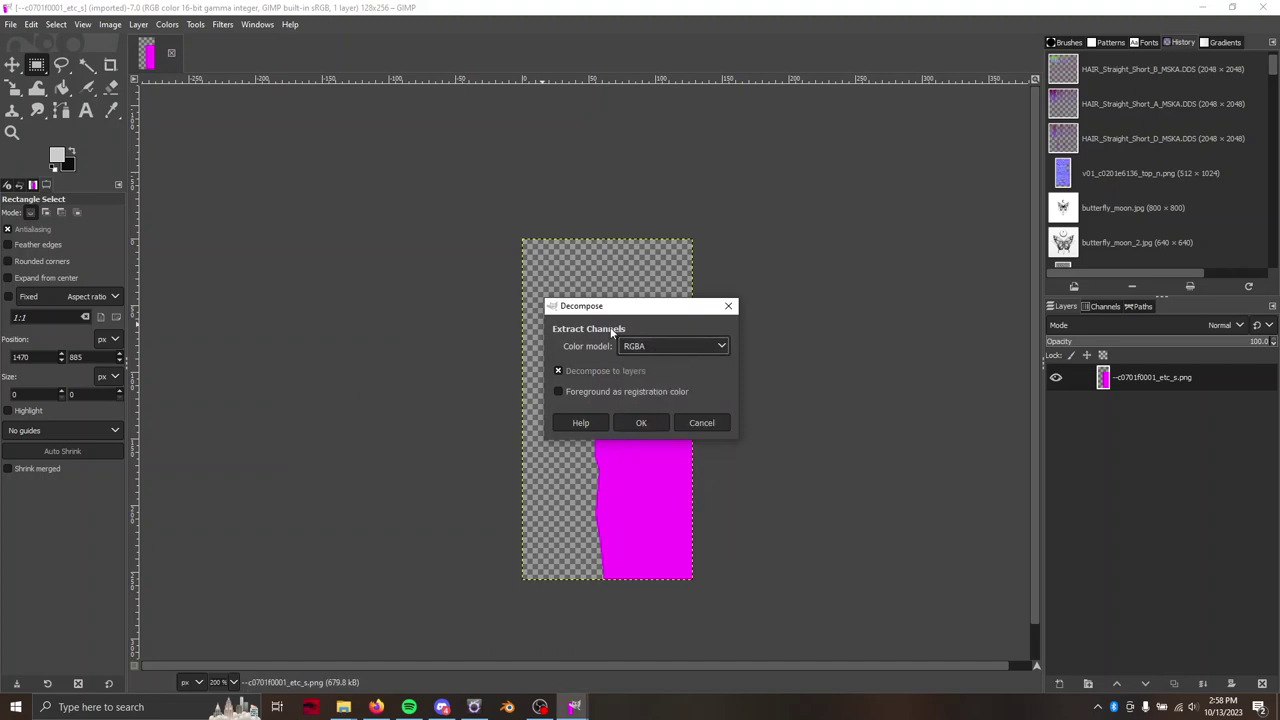
# Decompose the texture into RGBA grayscale layers and zoom in on the result
pyautogui.click(648, 422)
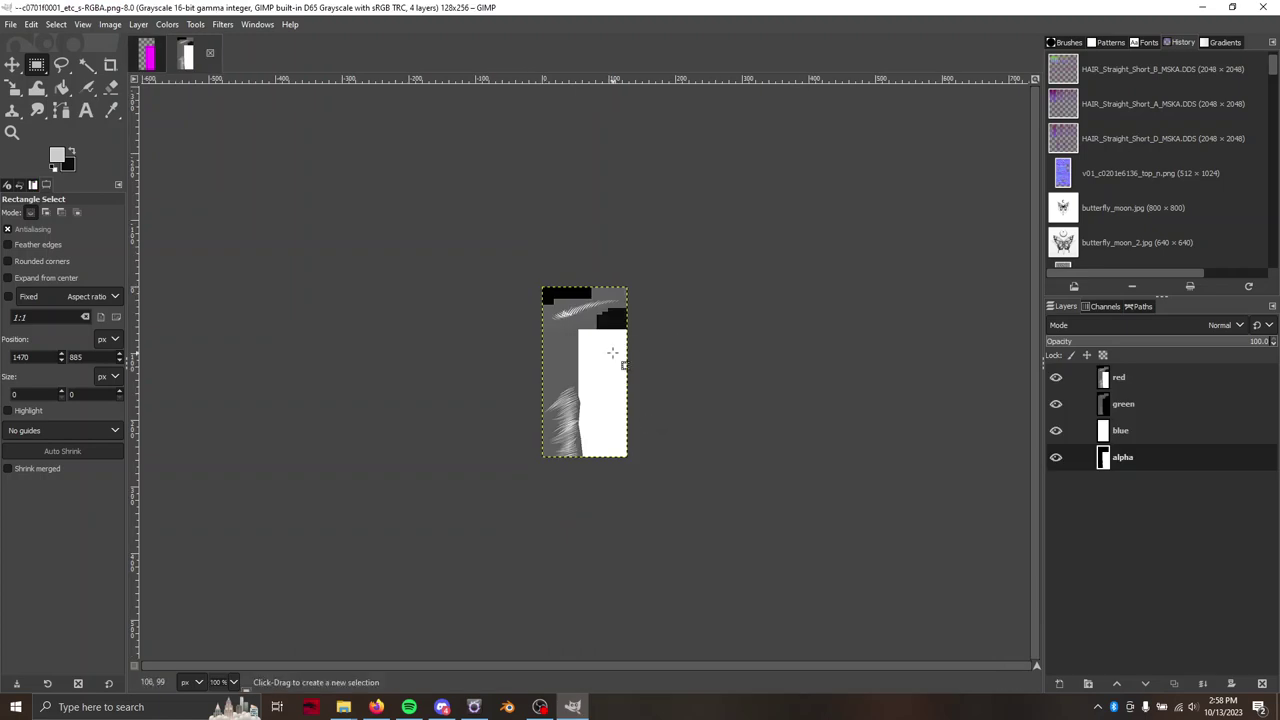
pyautogui.moveTo(613, 347); pyautogui.dragTo(766, 380)
pyautogui.scroll(1, 766, 380)
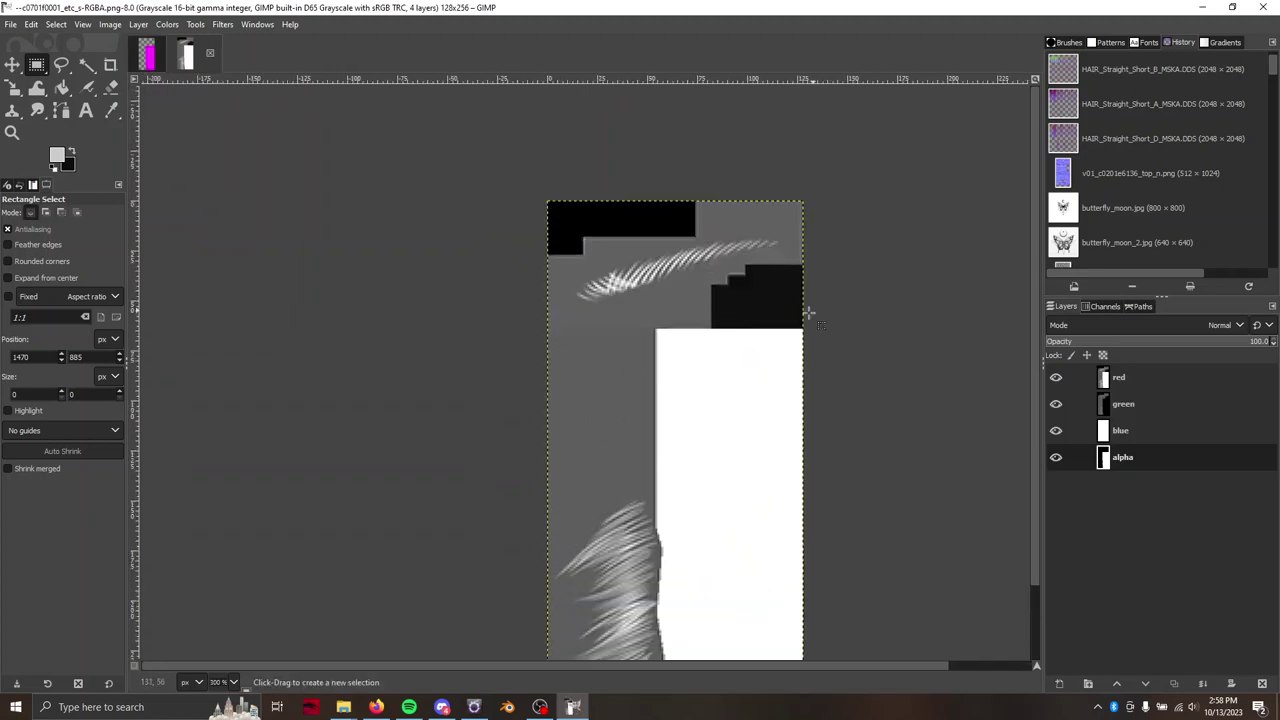
pyautogui.scroll(2, 728, 307)
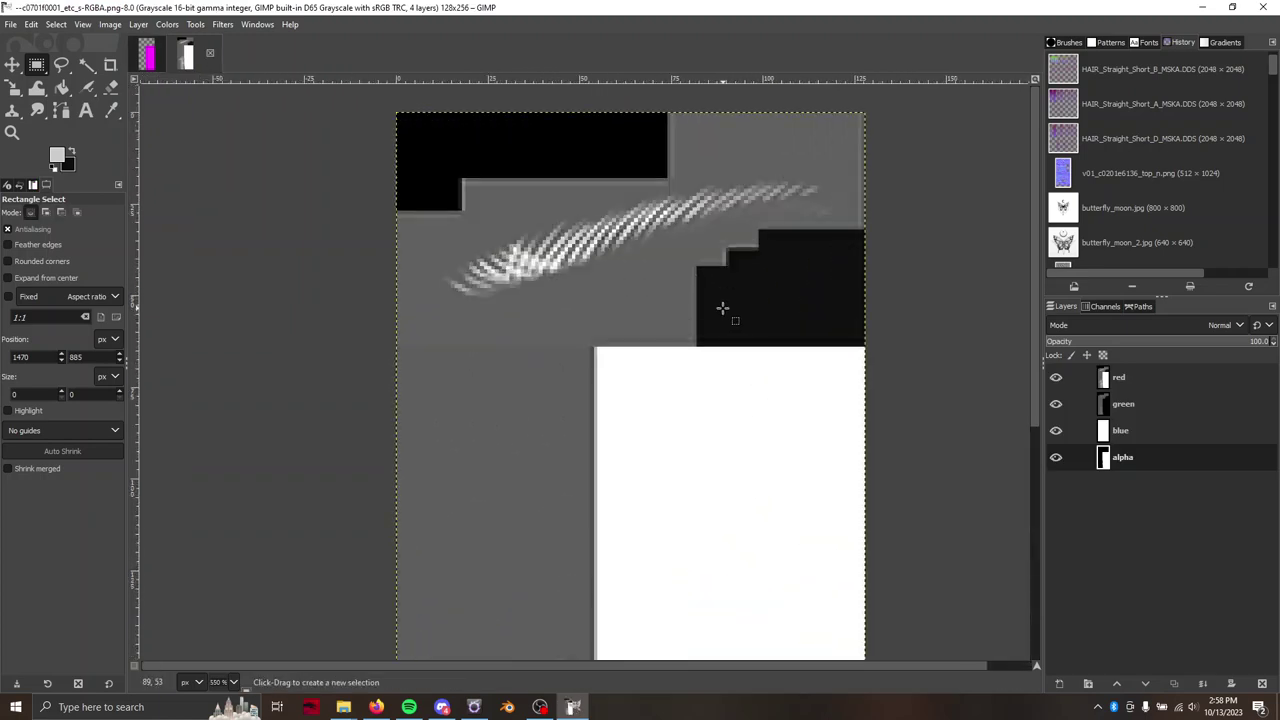
# Fuzzy-select the black stepped area and bucket-fill it white on the red layer
pyautogui.click(56, 156)
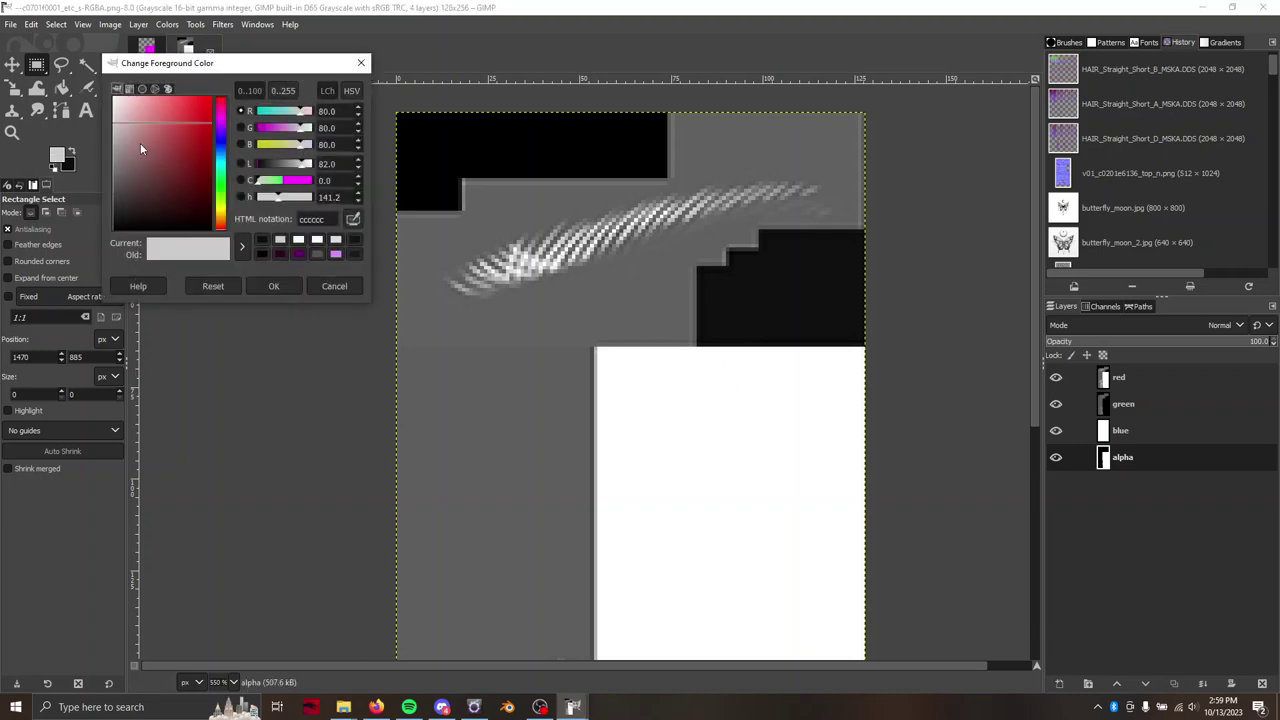
pyautogui.click(268, 287)
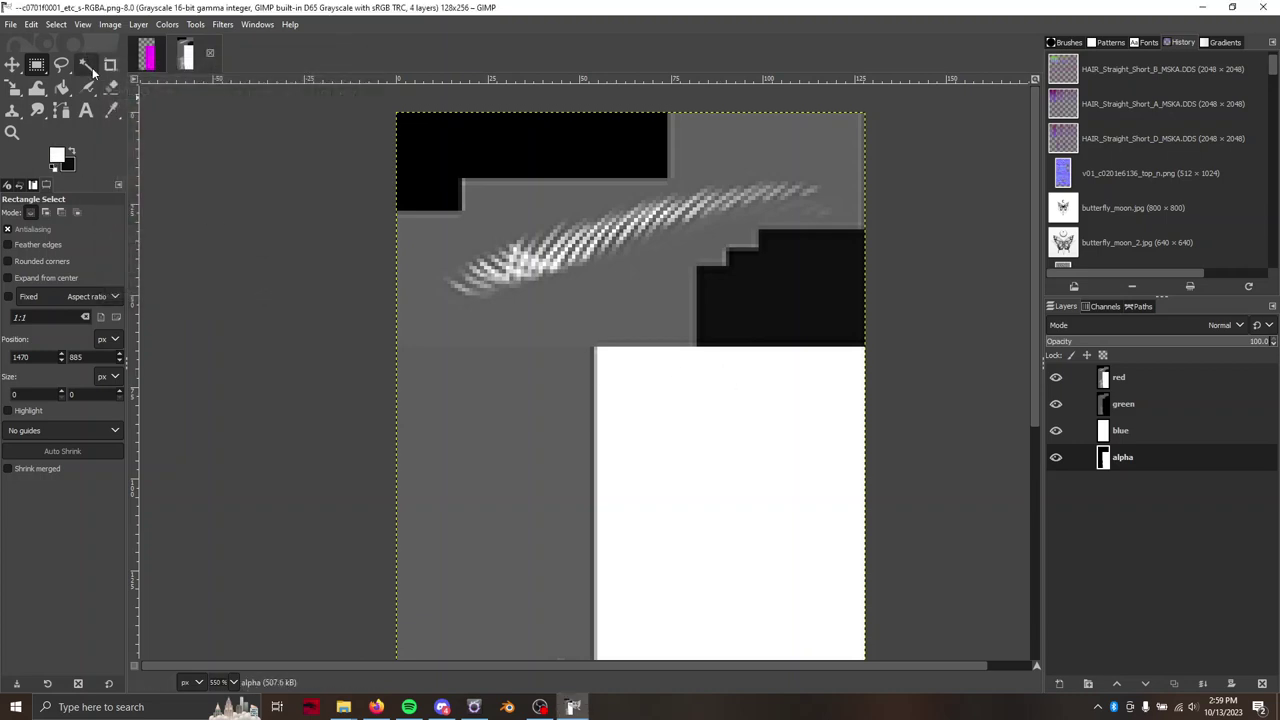
pyautogui.click(87, 66)
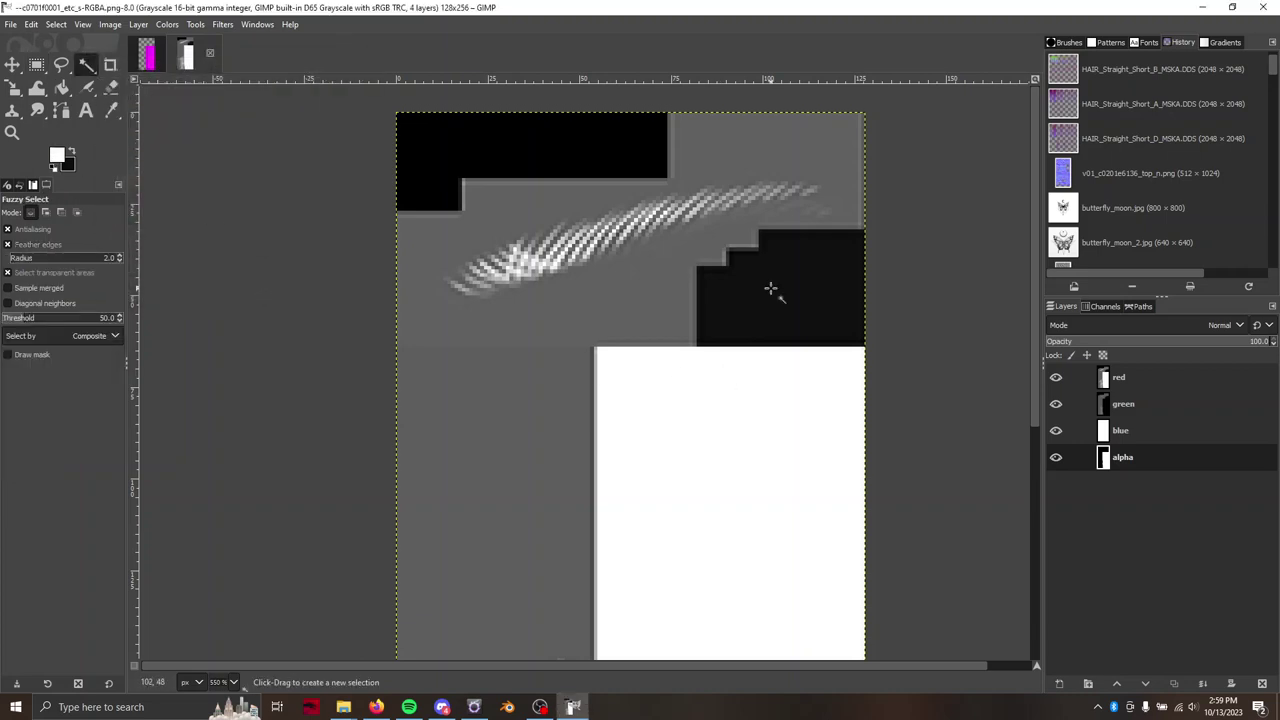
pyautogui.moveTo(766, 286); pyautogui.dragTo(200, 295)
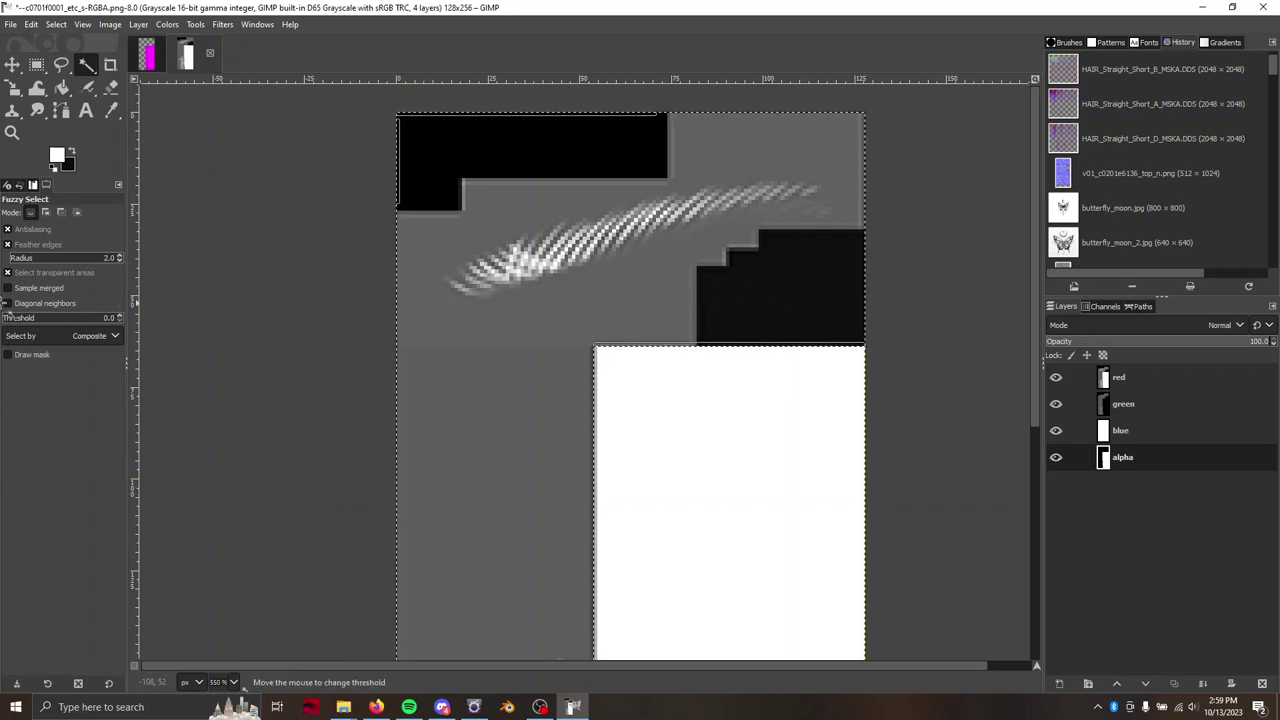
pyautogui.moveTo(5, 305); pyautogui.dragTo(5, 305)
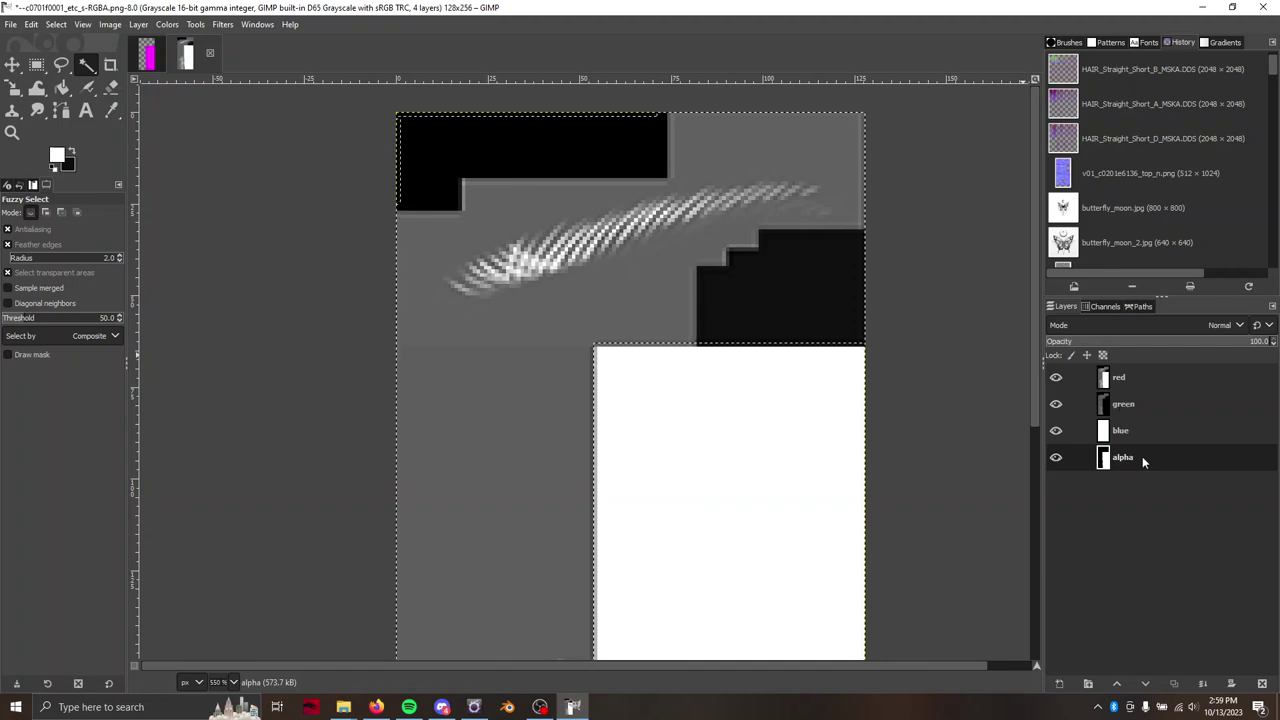
pyautogui.click(1132, 369)
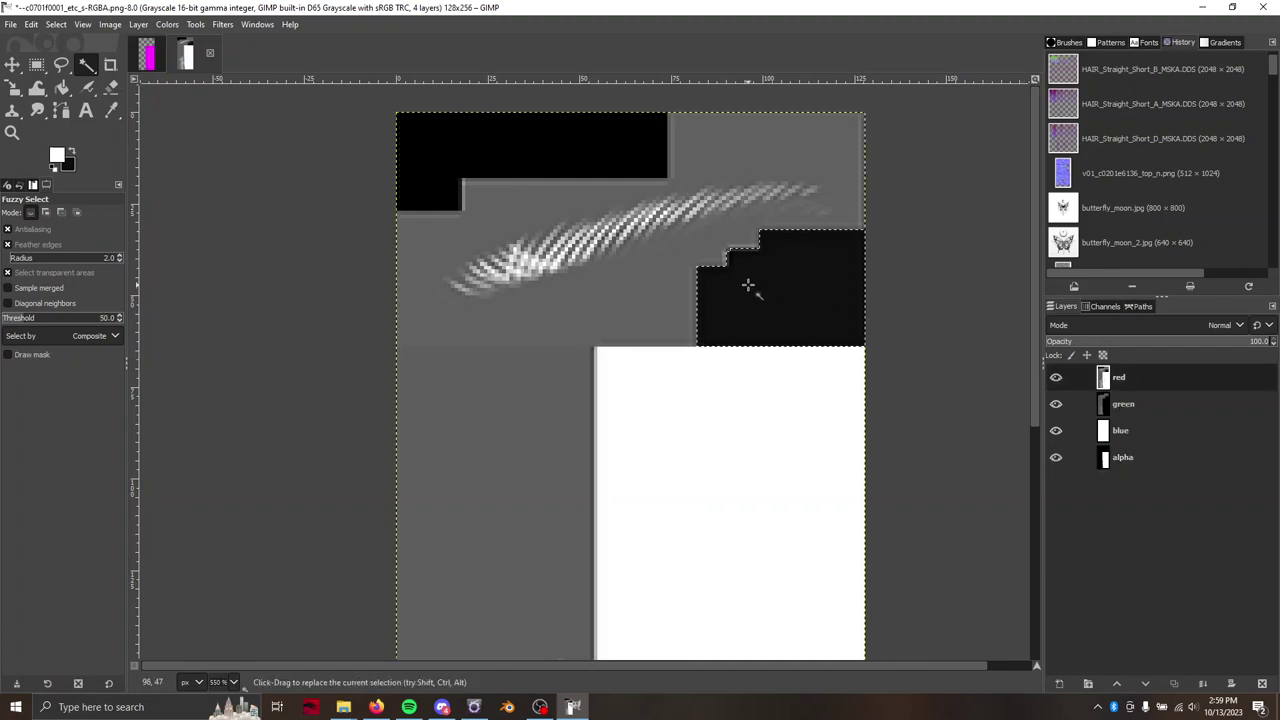
pyautogui.click(62, 87)
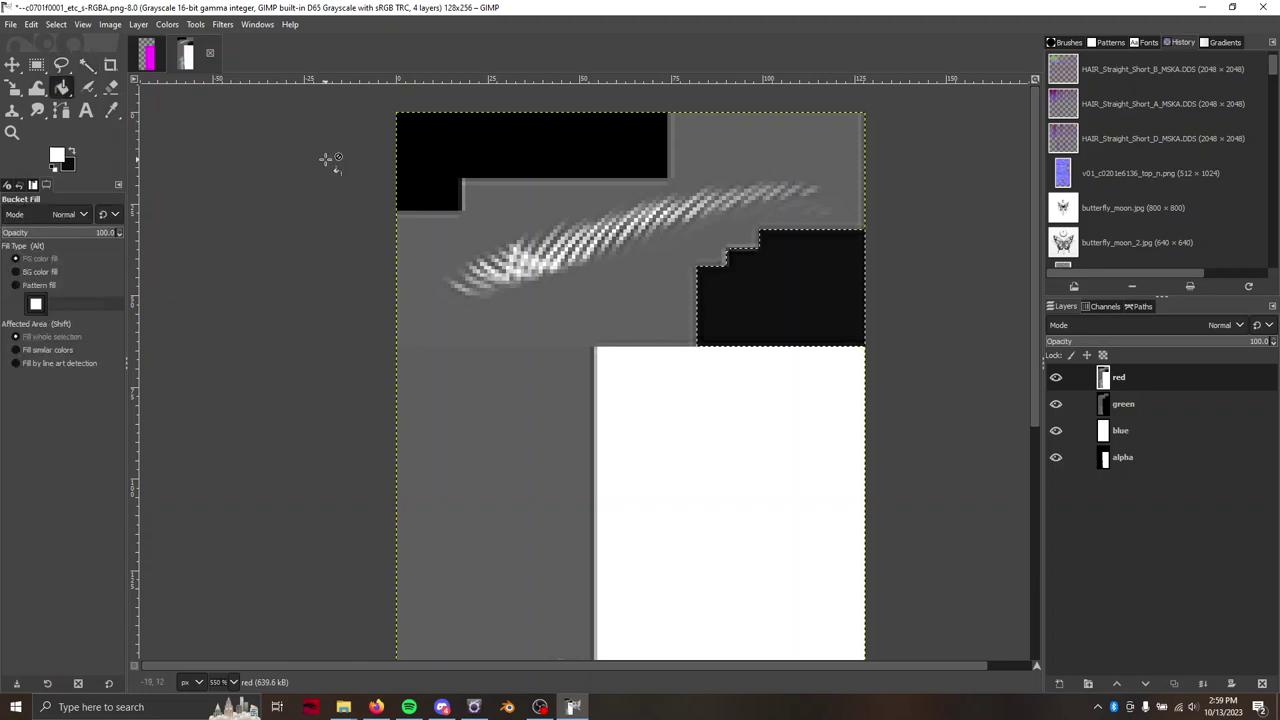
pyautogui.click(790, 284)
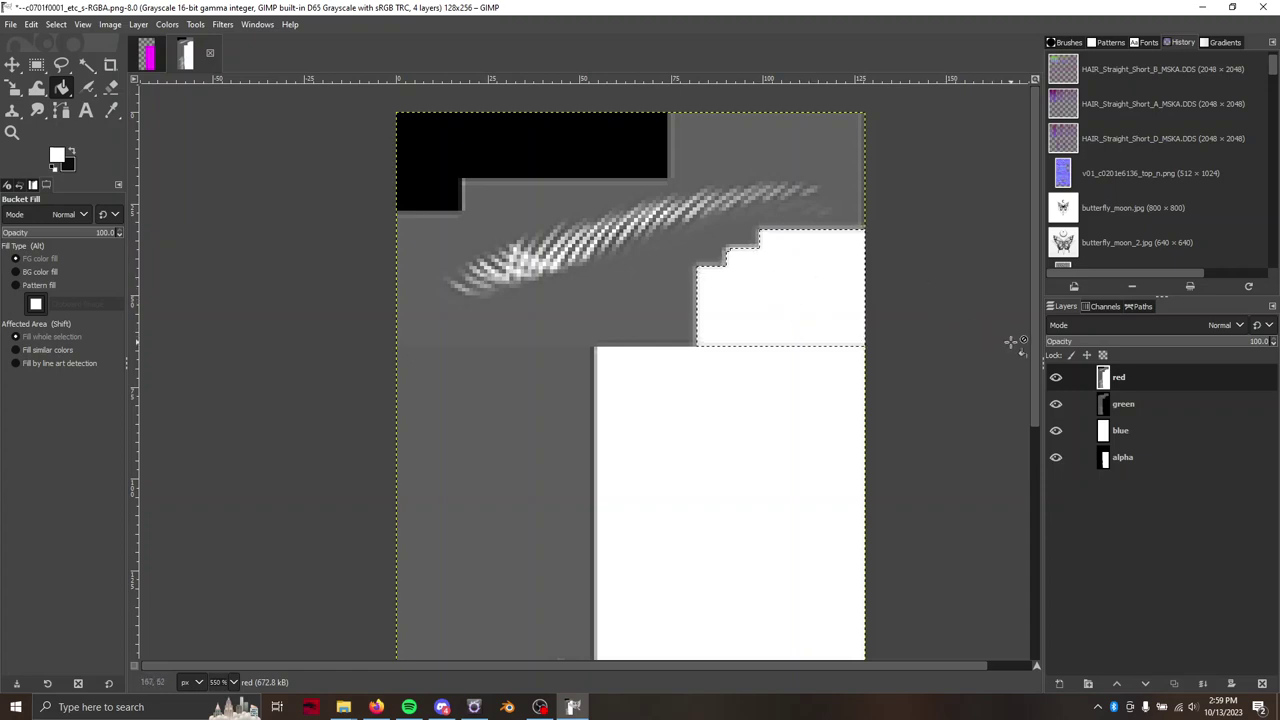
pyautogui.click(770, 312)
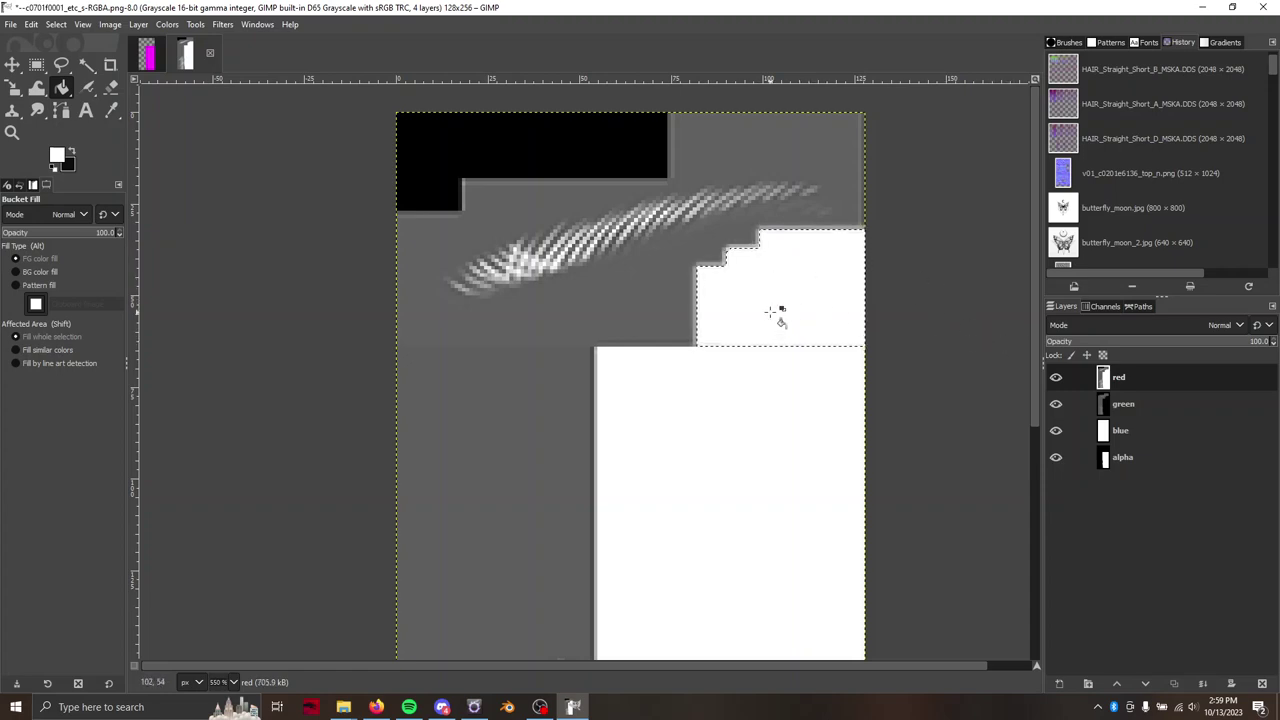
# Hide the red layer and make the green layer the active layer
pyautogui.click(1055, 378)
pyautogui.click(1110, 403)
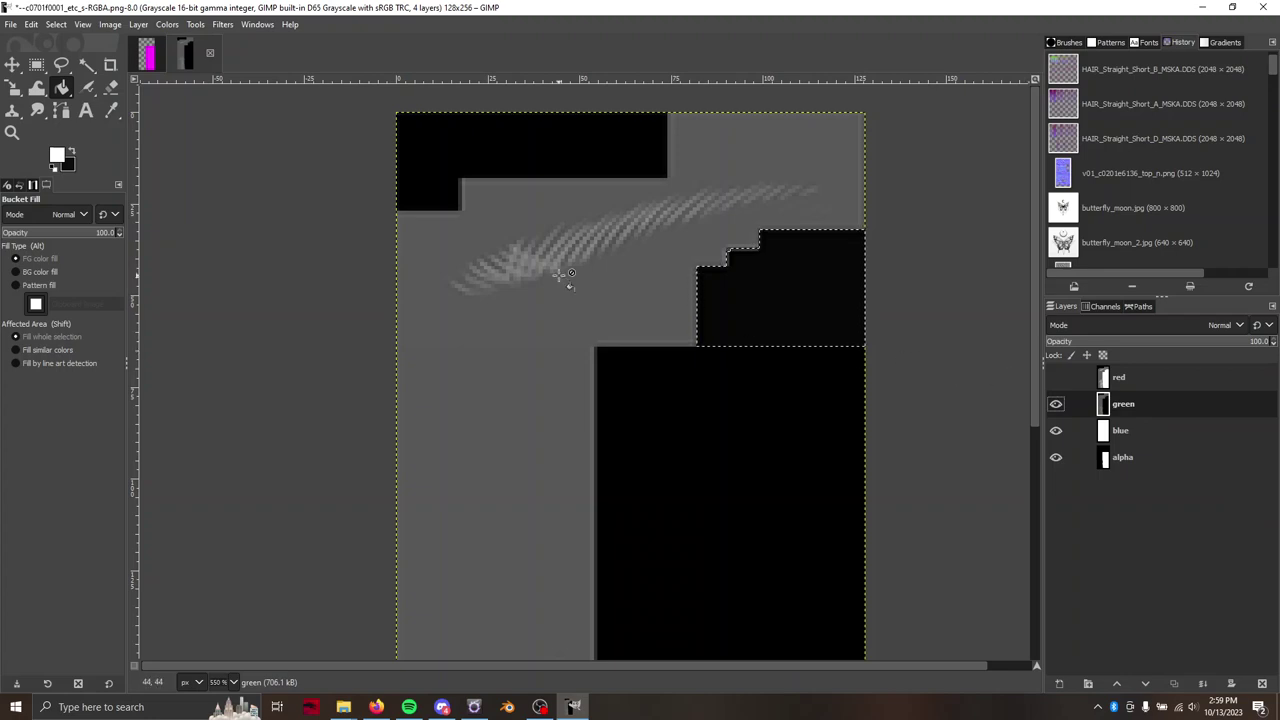
pyautogui.keyDown('ctrl'); pyautogui.scroll(3, 545, 272); pyautogui.keyUp('ctrl')
pyautogui.keyDown('ctrl'); pyautogui.scroll(-3, 485, 215); pyautogui.keyUp('ctrl')
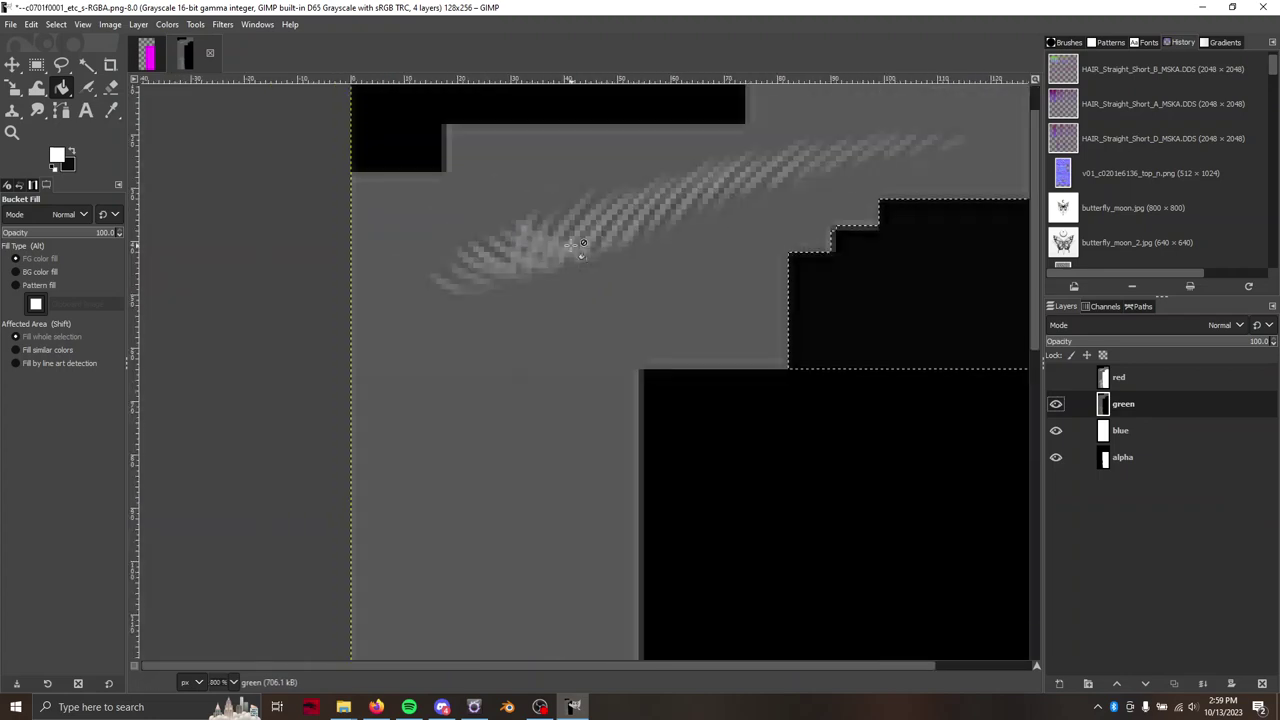
pyautogui.keyDown('ctrl'); pyautogui.scroll(4, 480, 220); pyautogui.keyUp('ctrl')
# Sample a grey from the eyelash strands and bucket-fill the green layer's stepped region with it
pyautogui.press('a')
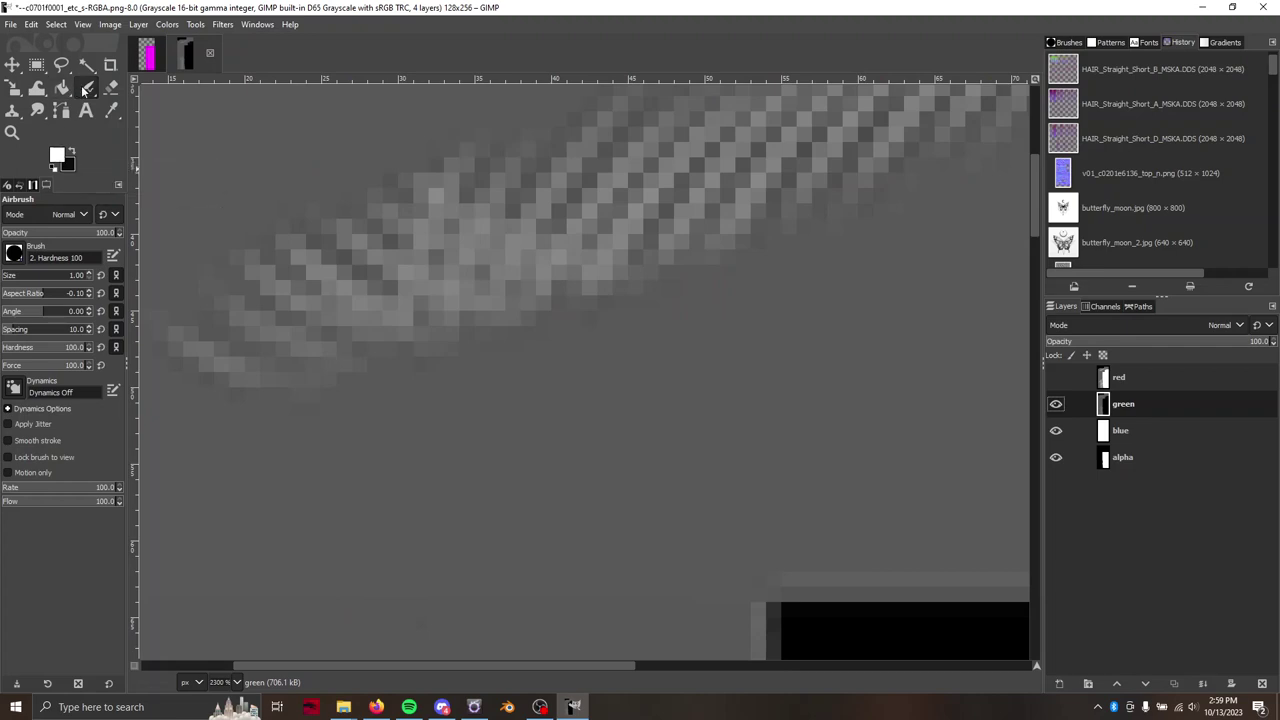
pyautogui.keyDown('ctrl'); pyautogui.click(437, 196); pyautogui.keyUp('ctrl')
pyautogui.click(60, 155)
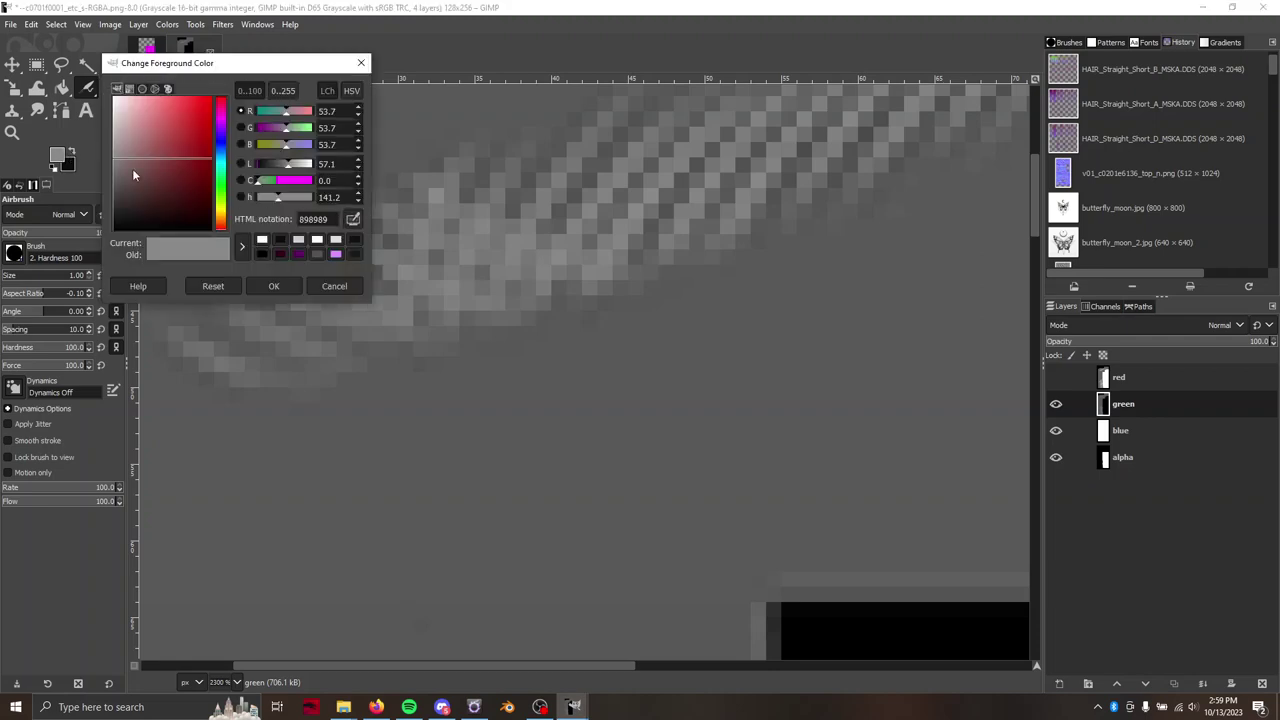
pyautogui.click(293, 285)
pyautogui.scroll(-4, 371, 280)
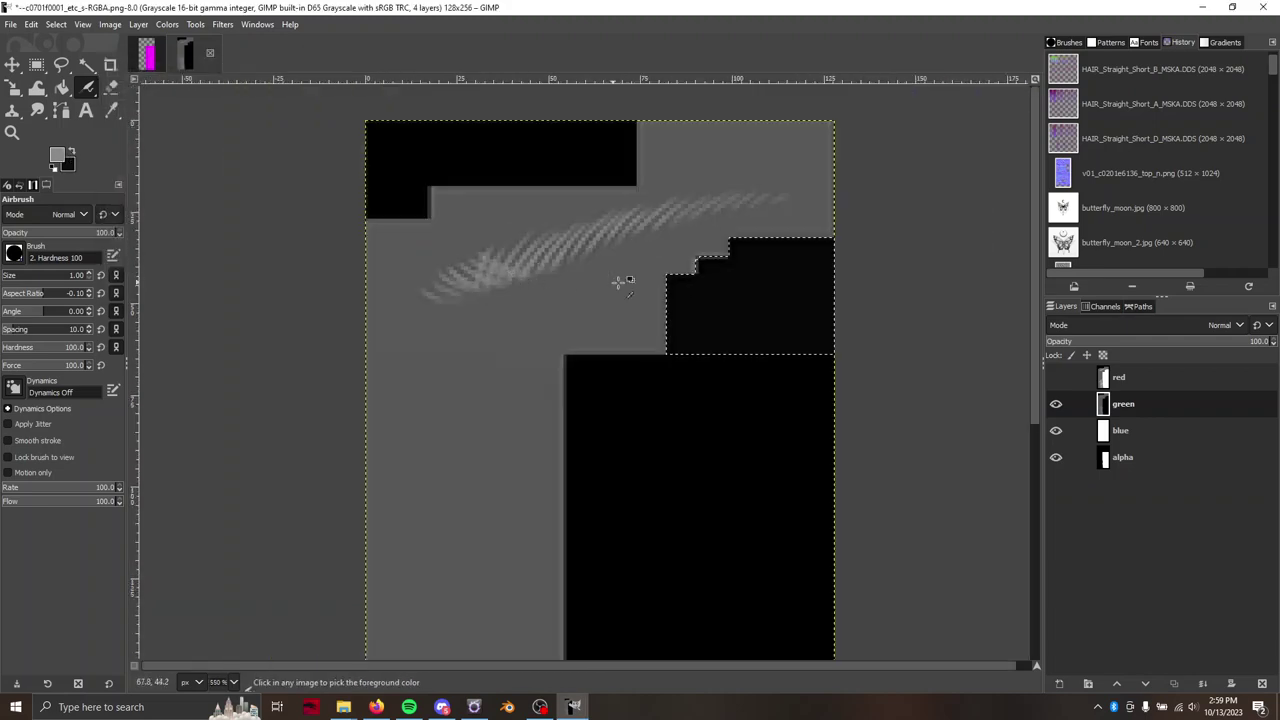
pyautogui.click(60, 157)
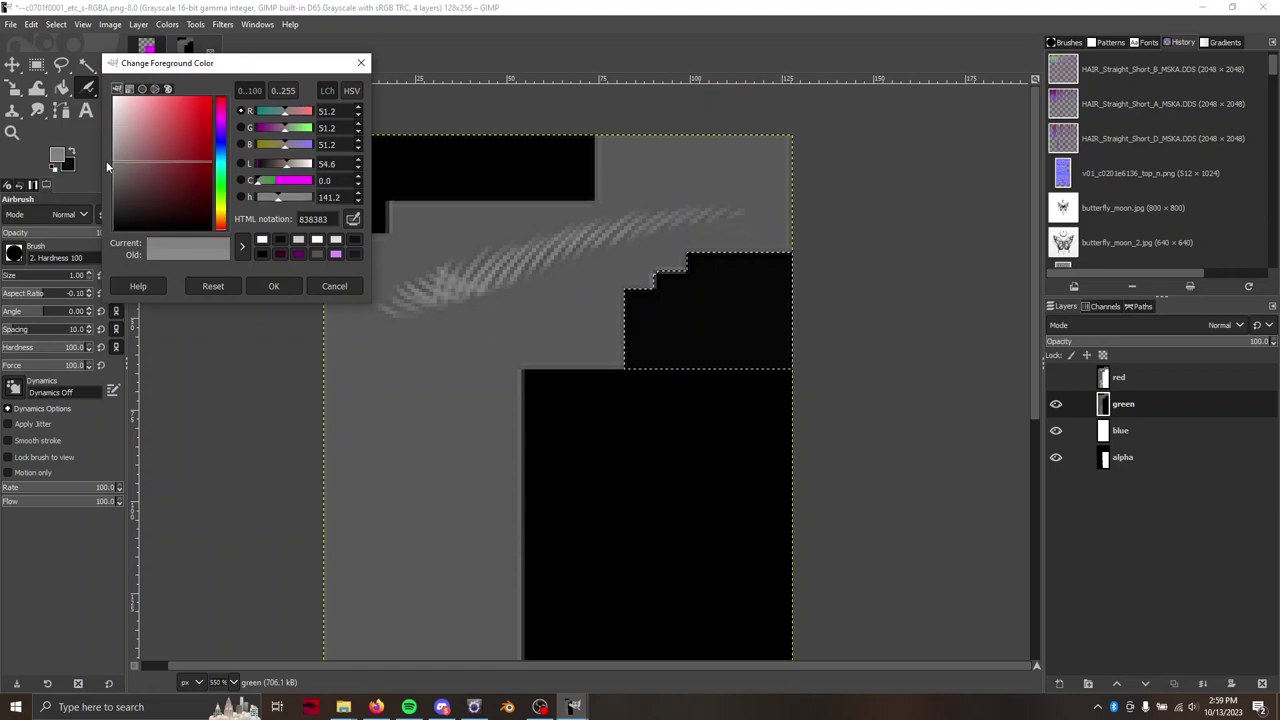
pyautogui.click(275, 288)
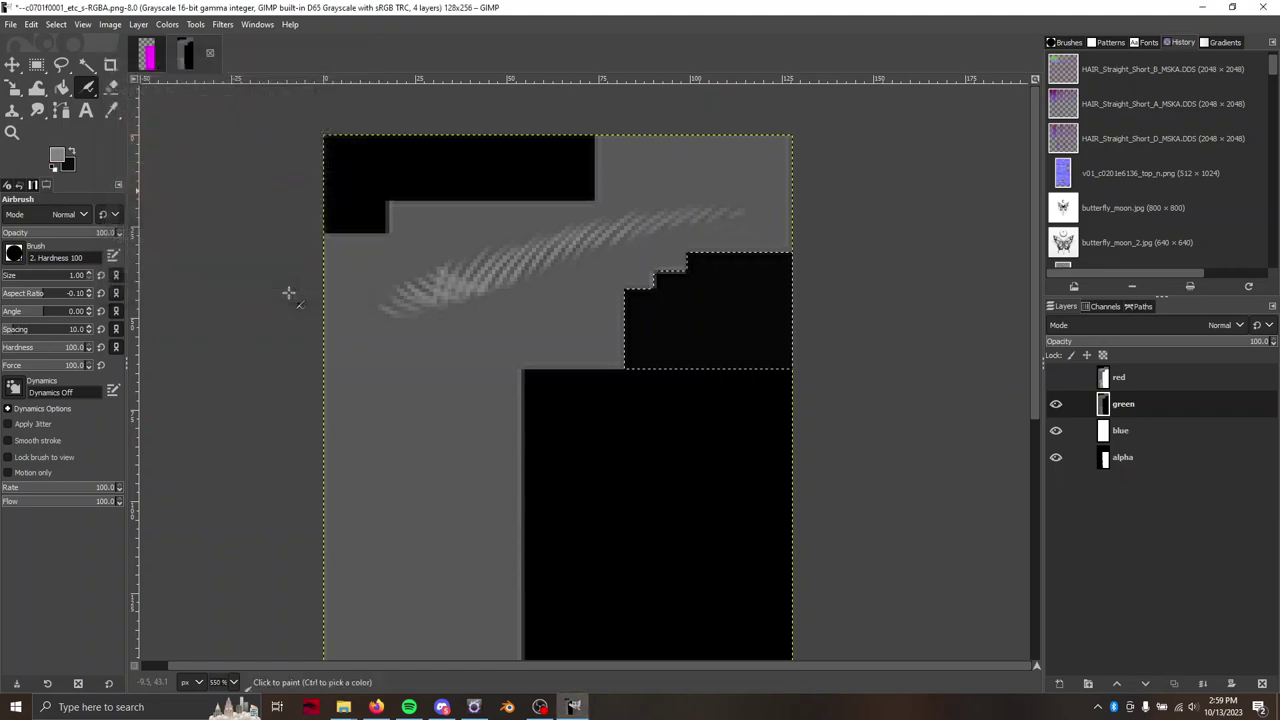
pyautogui.click(61, 88)
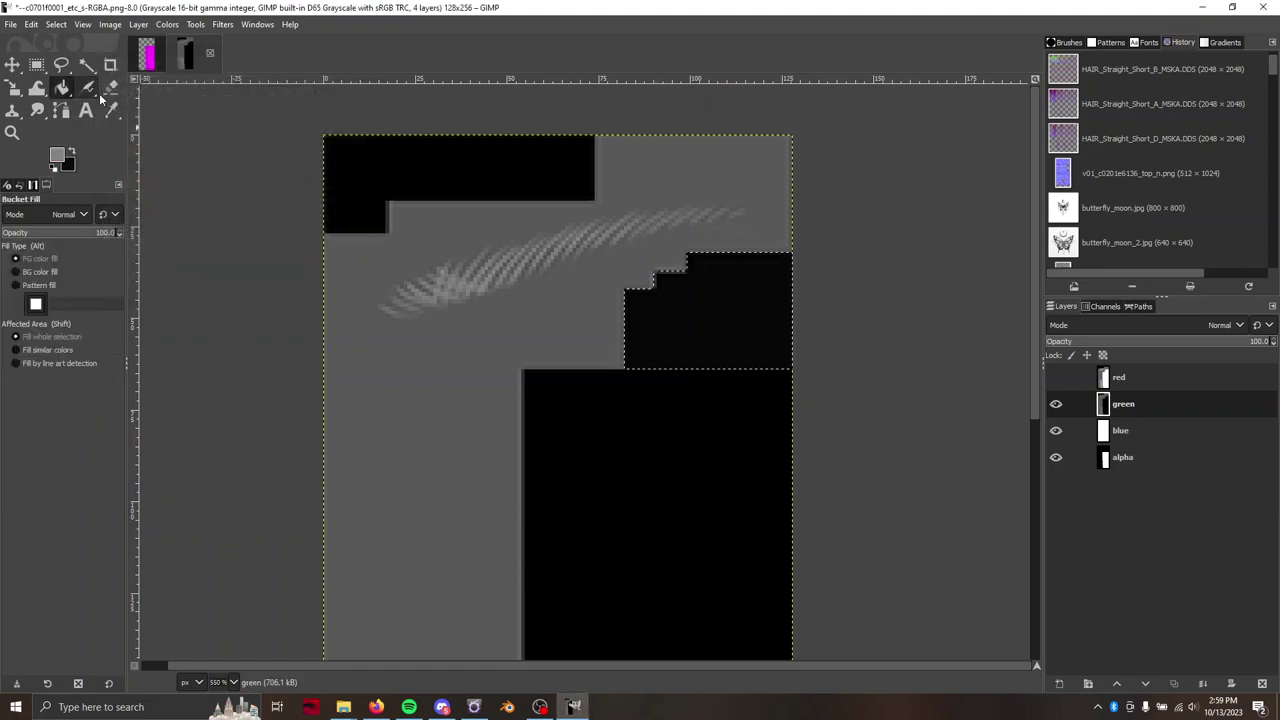
pyautogui.click(709, 320)
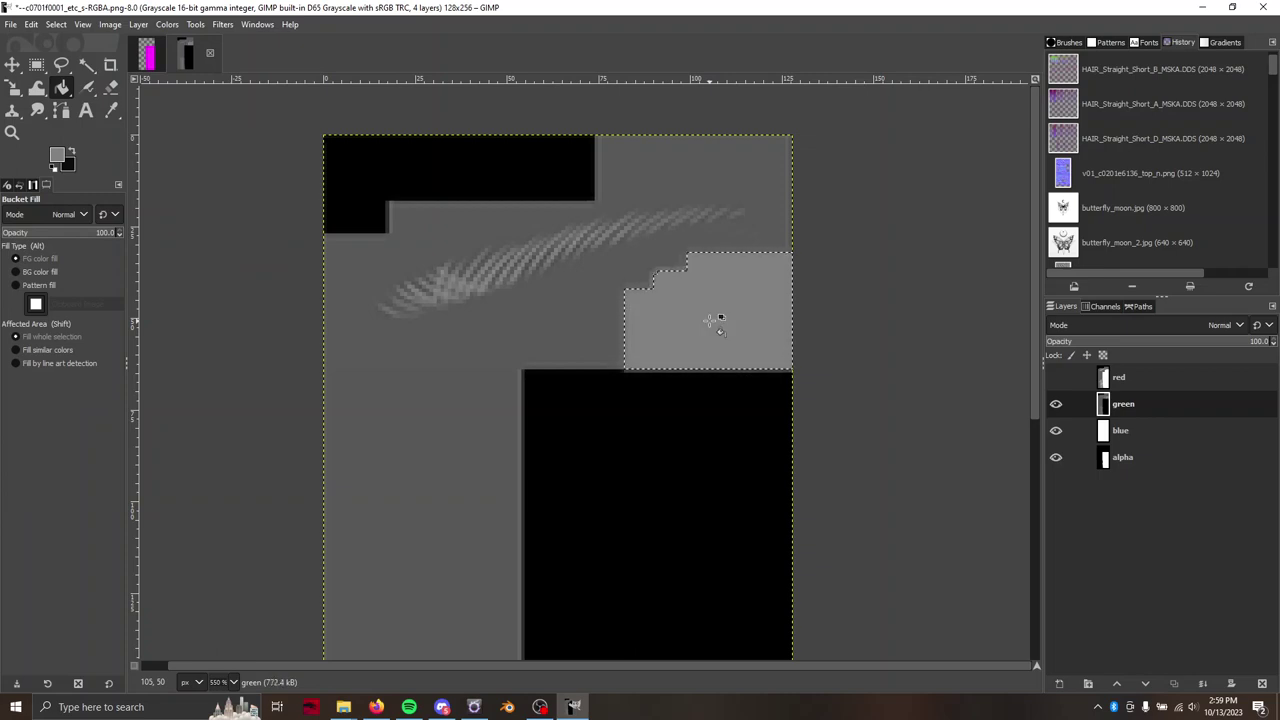
# Hide green and blue layers to view alpha alone, then show green, blue and red again
pyautogui.click(1055, 404)
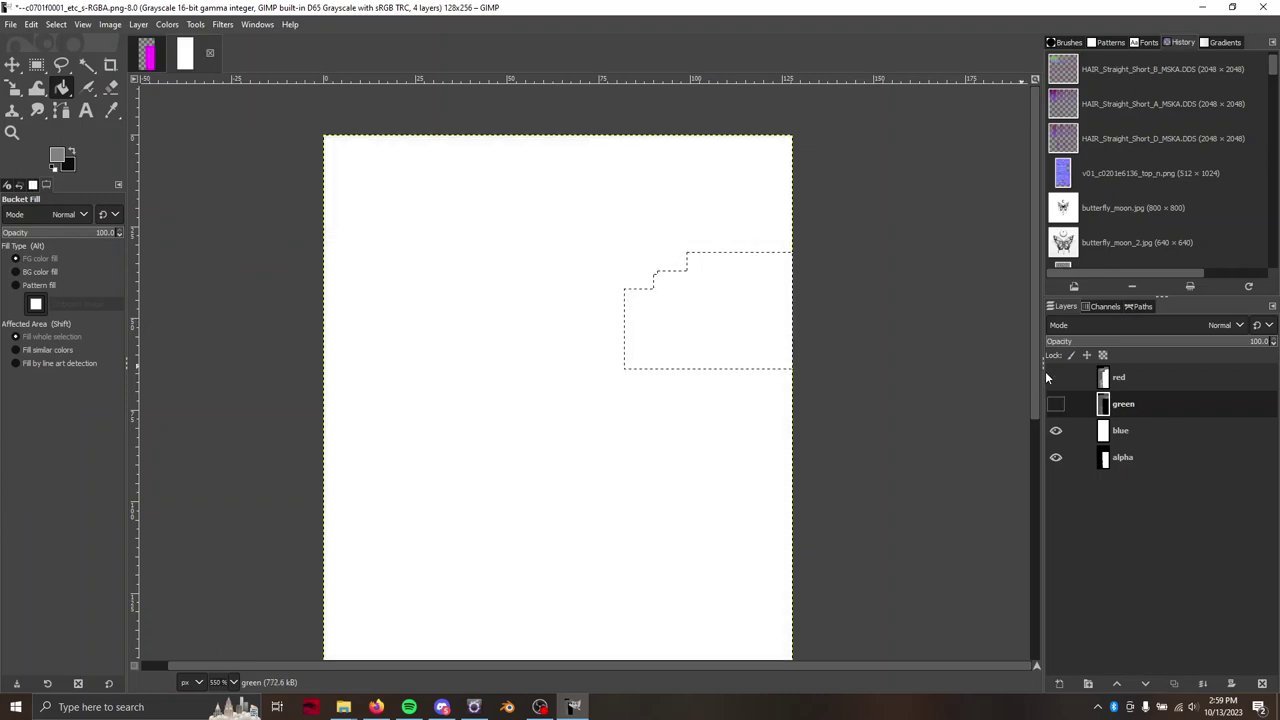
pyautogui.click(1055, 430)
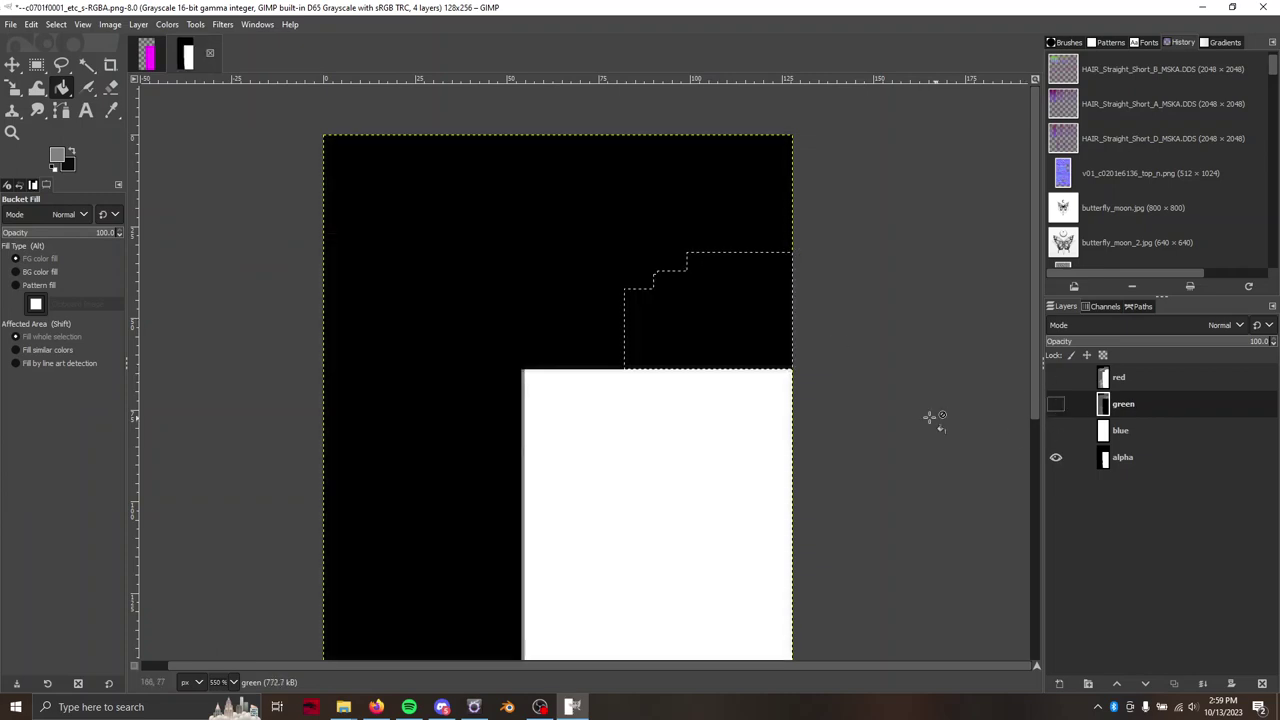
pyautogui.click(1055, 404)
pyautogui.click(1055, 430)
pyautogui.click(1056, 378)
pyautogui.scroll(-1, 740, 336)
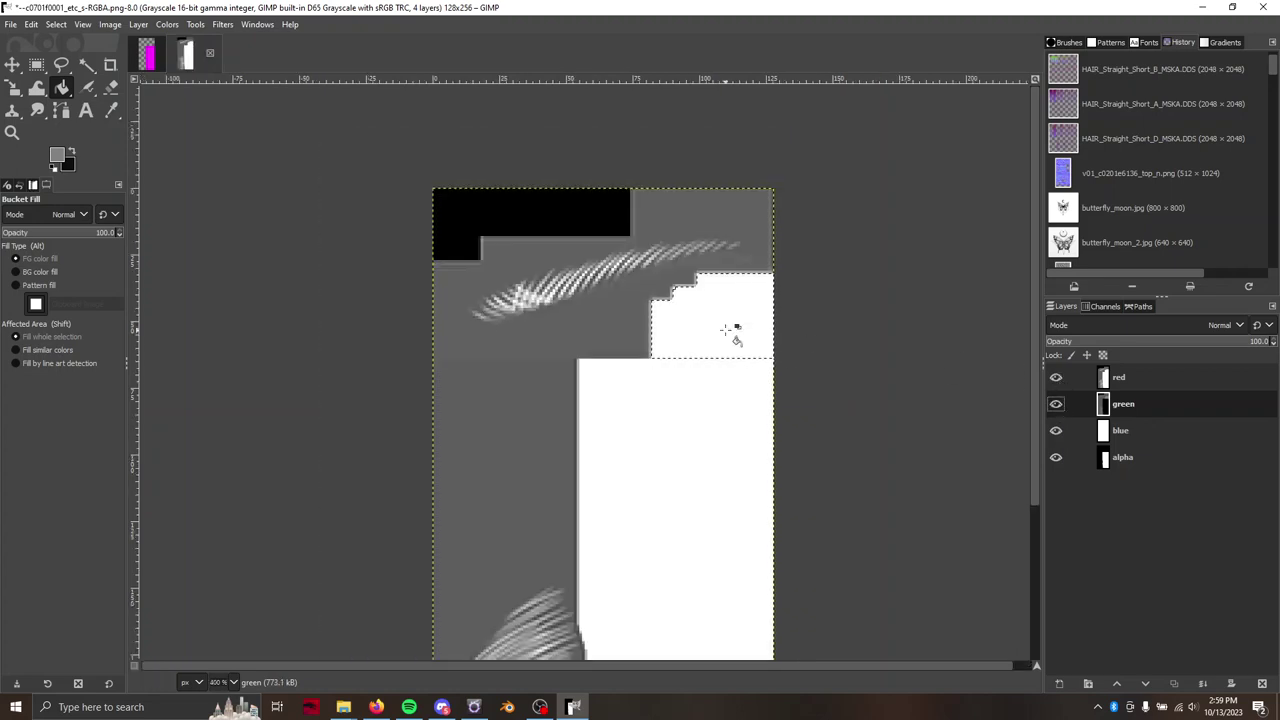
# In TexTools, view the Normal map zoomed and panned to the lower eyelash, then return to GIMP
pyautogui.moveTo(729, 334)
pyautogui.mouseDown()
pyautogui.moveTo(749, 251)
pyautogui.moveTo(734, 323)
pyautogui.mouseUp()
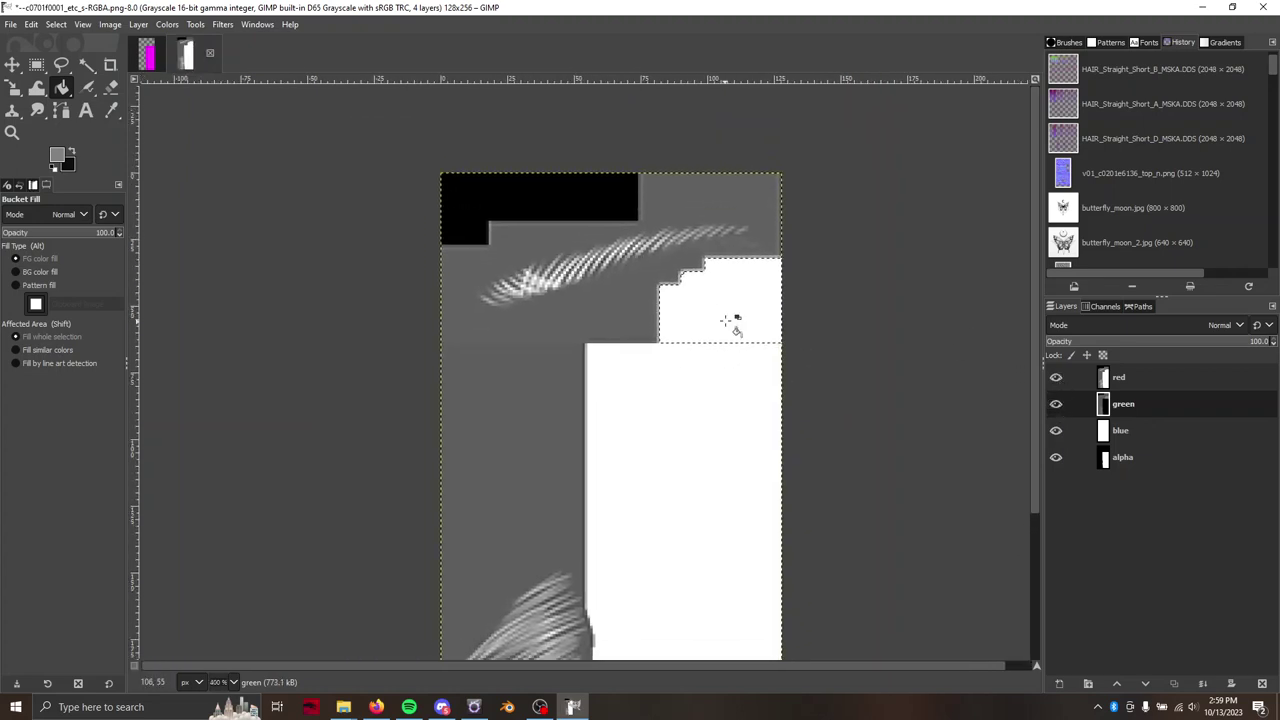
pyautogui.click(474, 707)
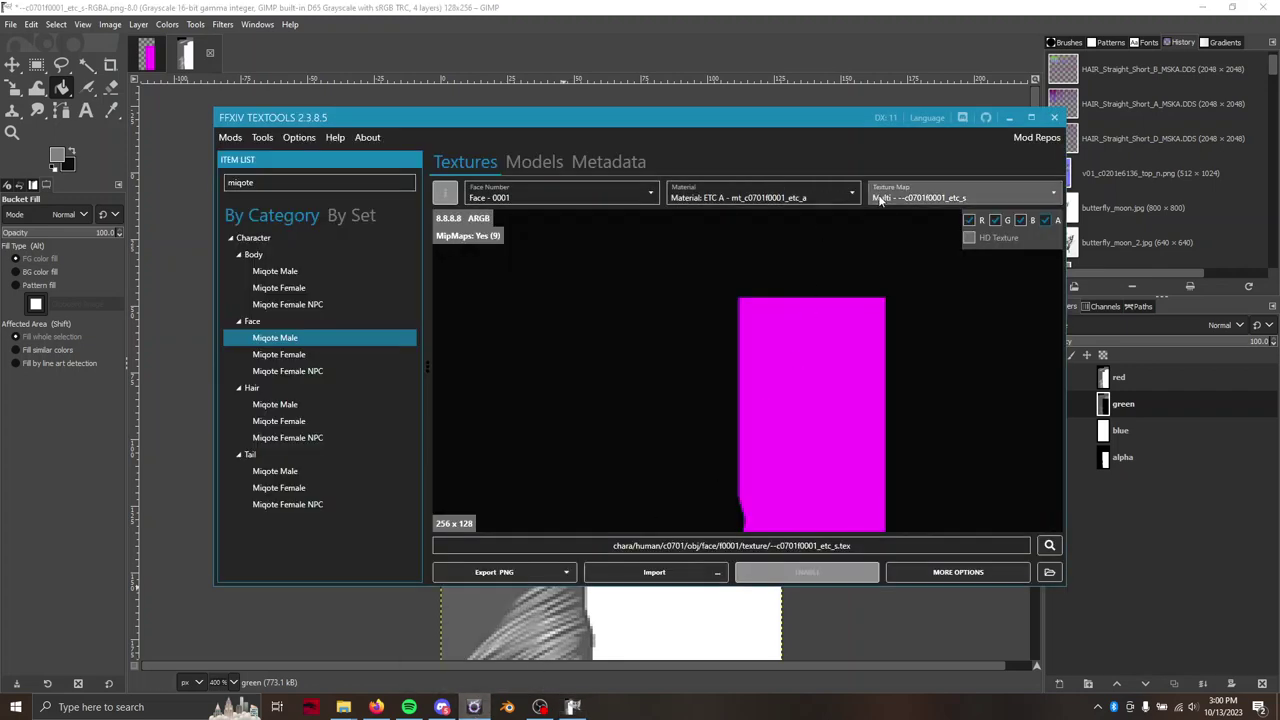
pyautogui.click(950, 197)
pyautogui.click(930, 227)
pyautogui.scroll(3, 726, 258)
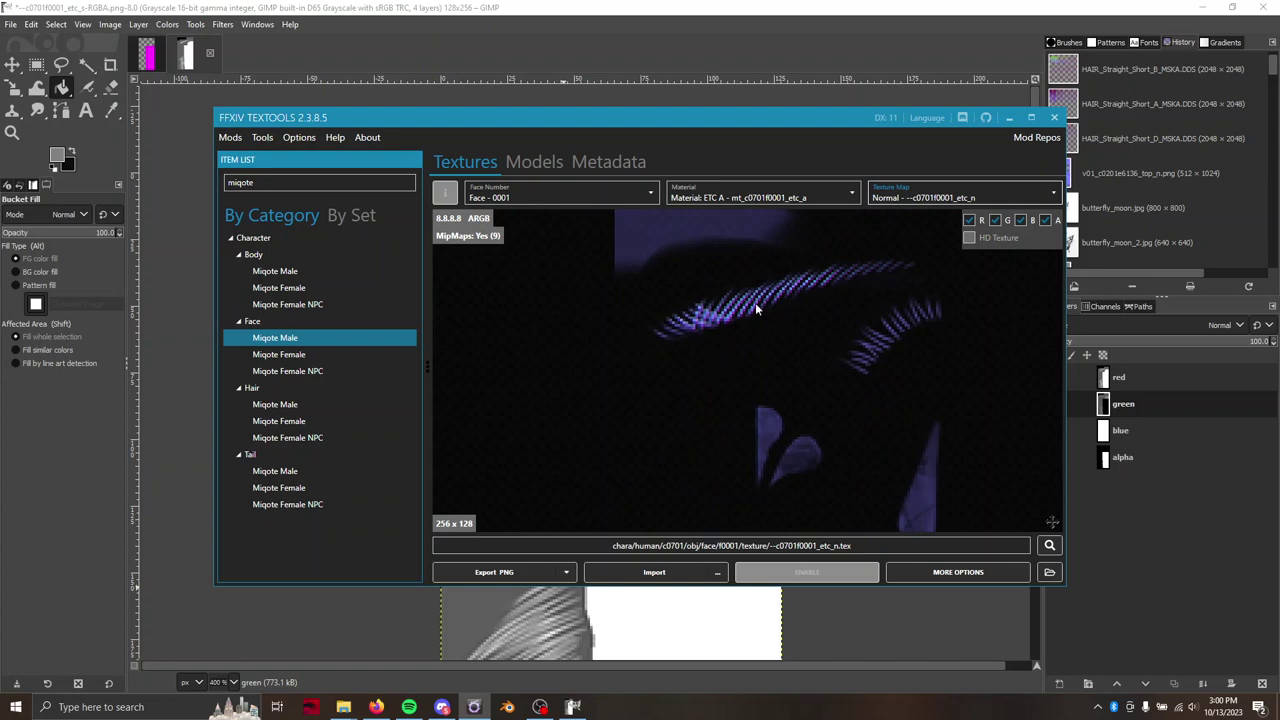
pyautogui.moveTo(806, 448); pyautogui.dragTo(777, 377)
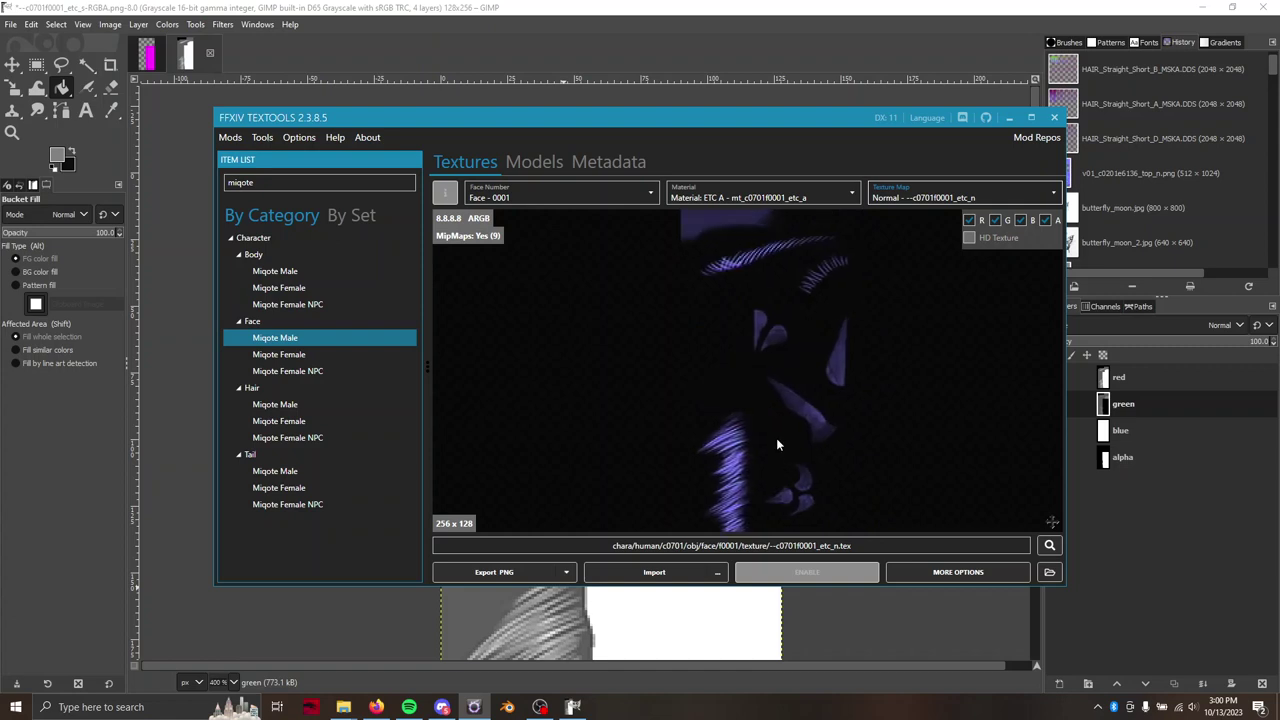
pyautogui.click(1124, 474)
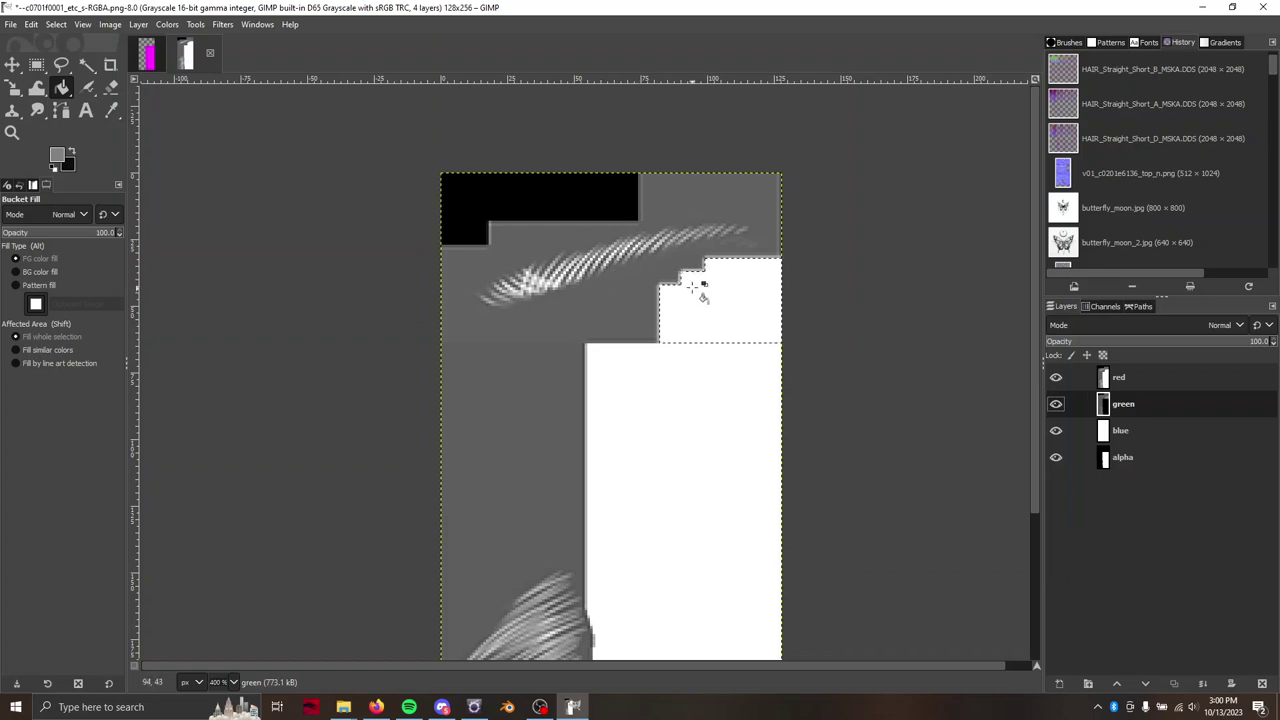
# Compose the four channel layers into an RGBA image, keeping alpha-28 as the alpha source
pyautogui.click(167, 24)
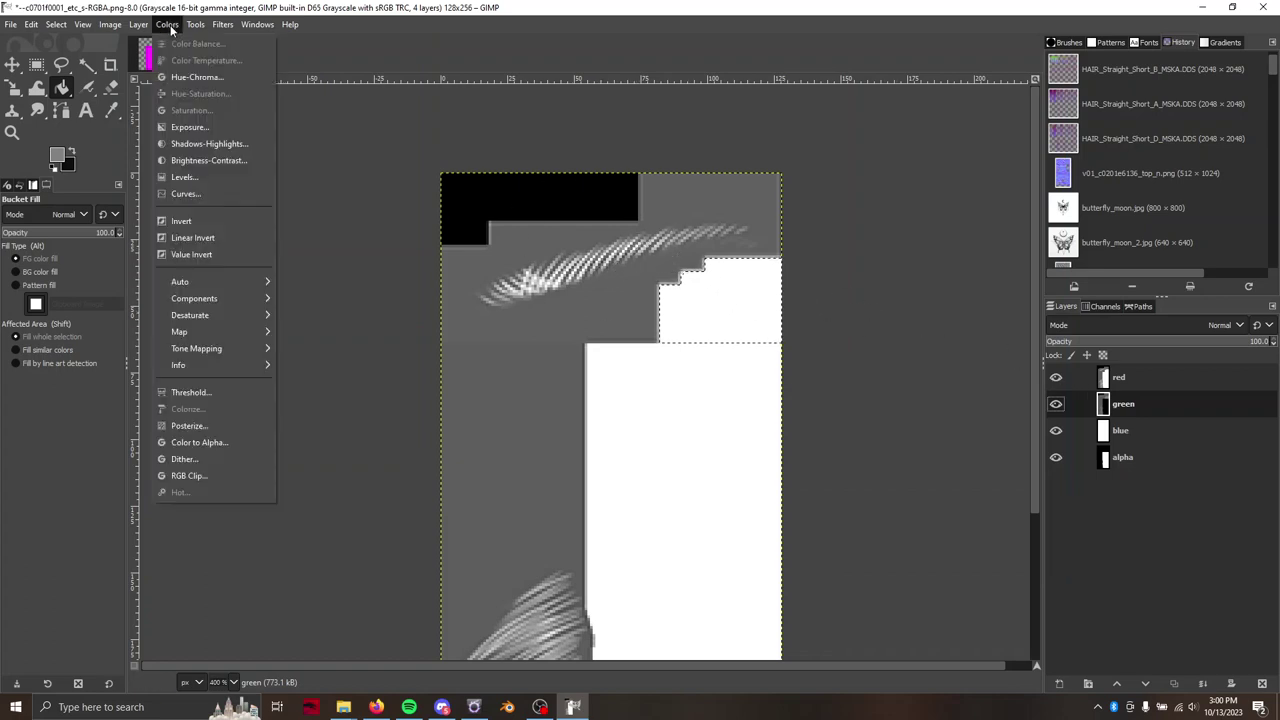
pyautogui.moveTo(201, 294)
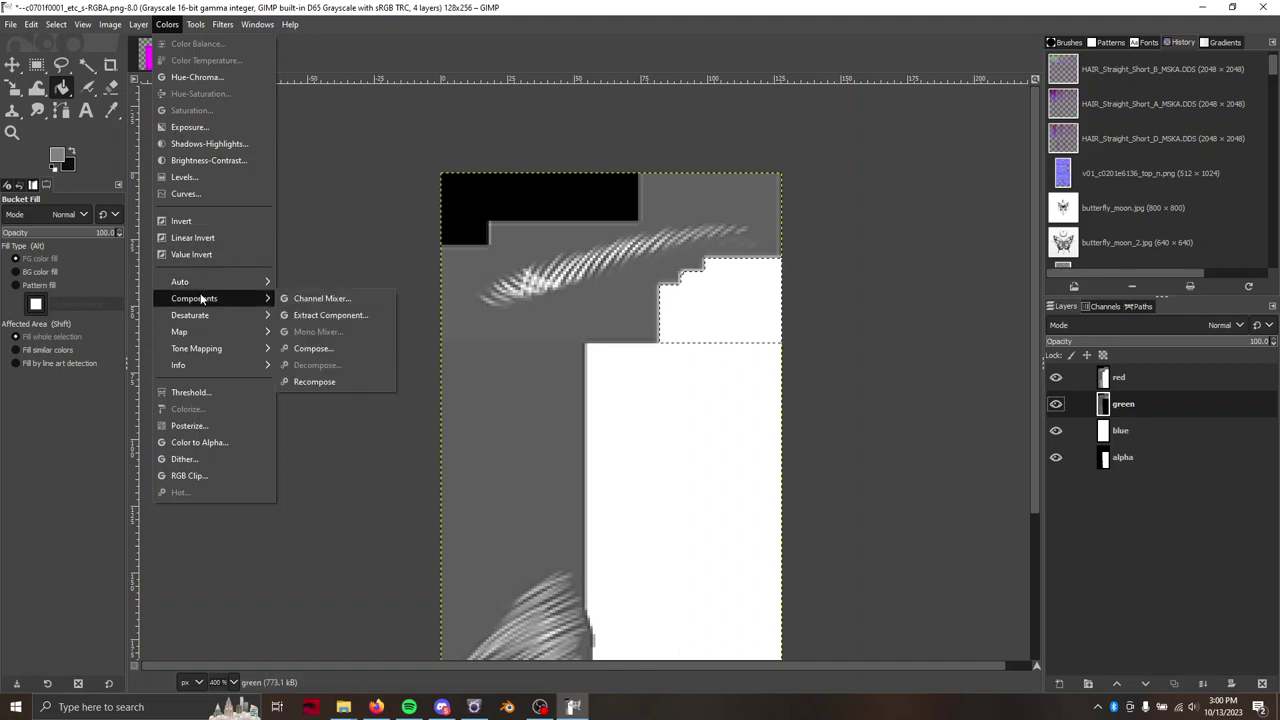
pyautogui.click(322, 350)
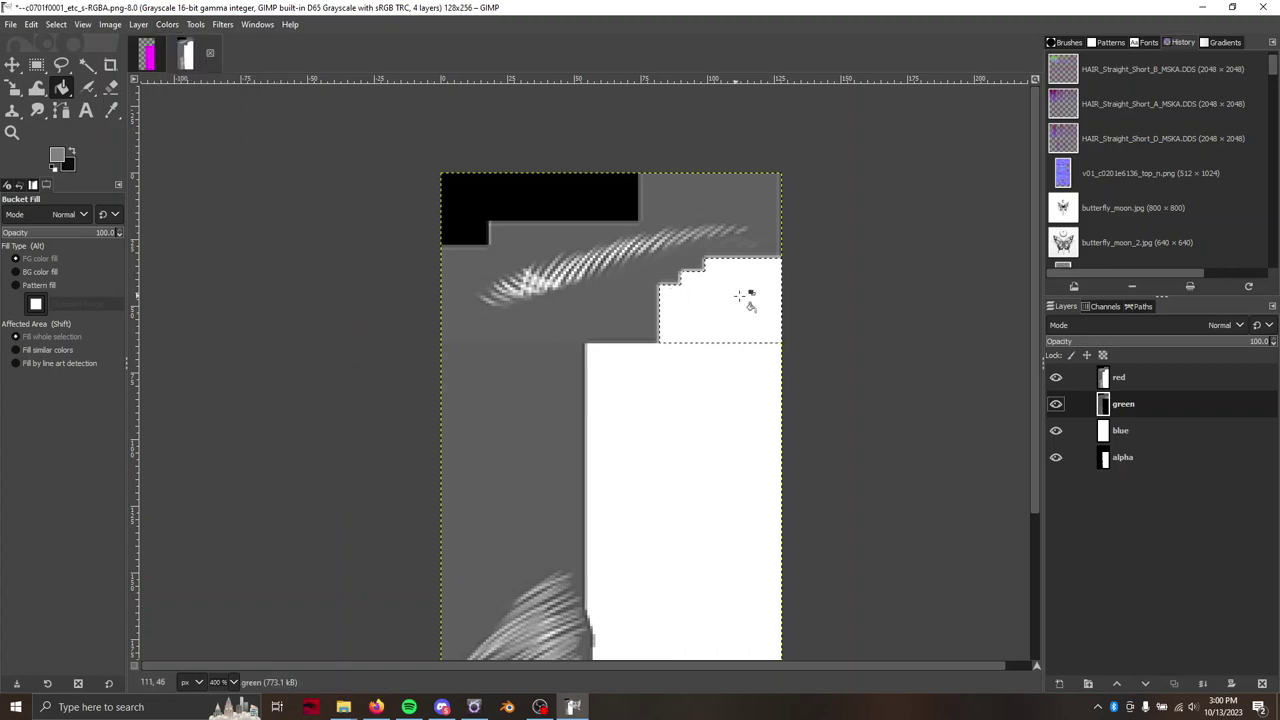
pyautogui.click(662, 316)
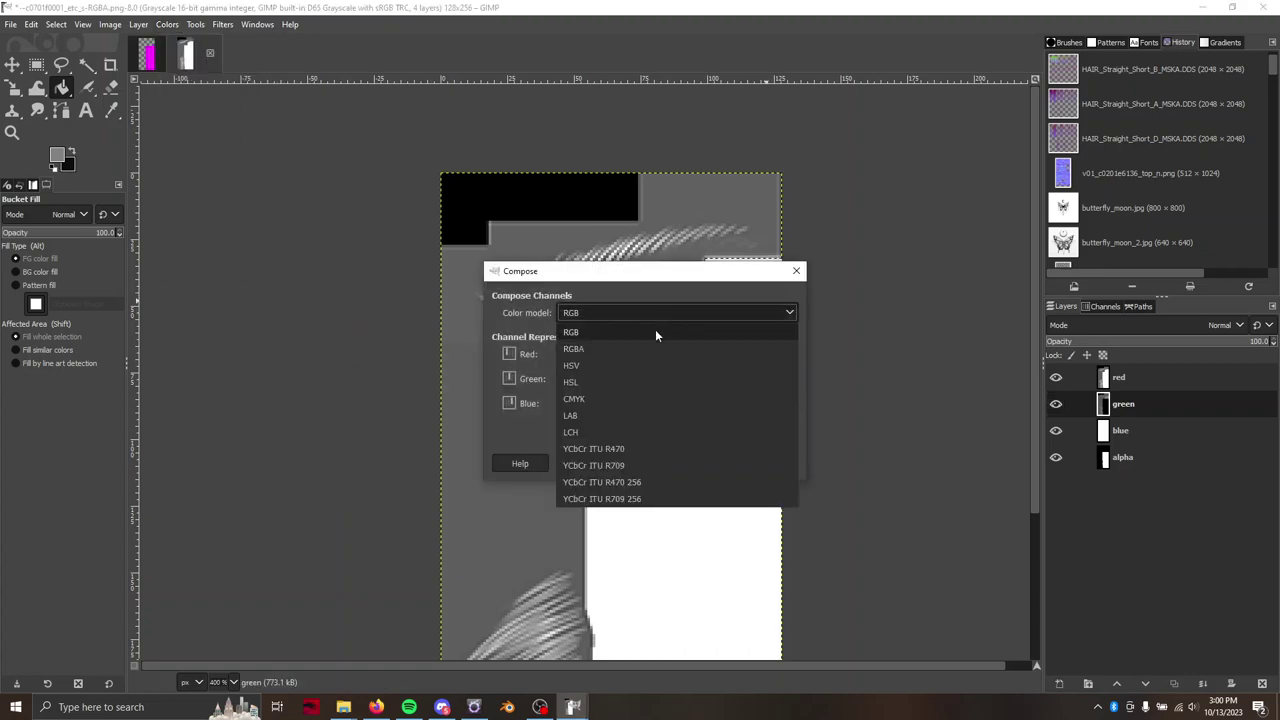
pyautogui.click(638, 350)
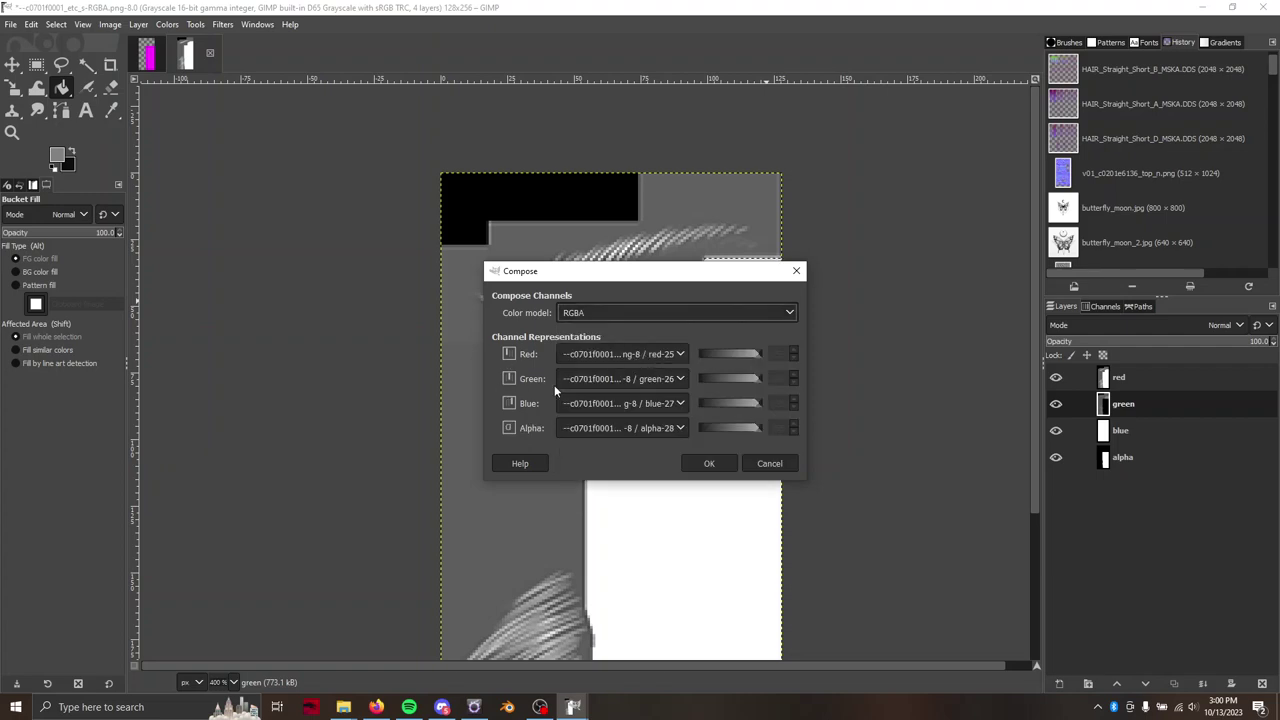
pyautogui.click(655, 431)
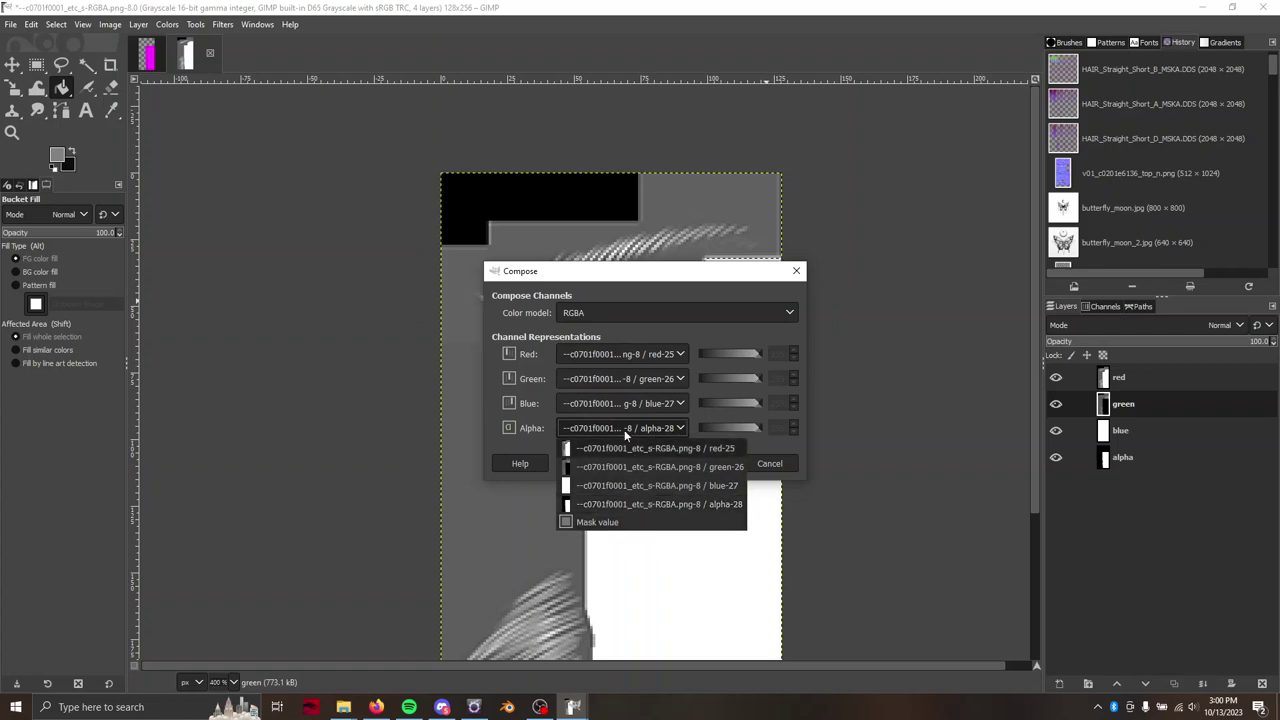
pyautogui.click(621, 427)
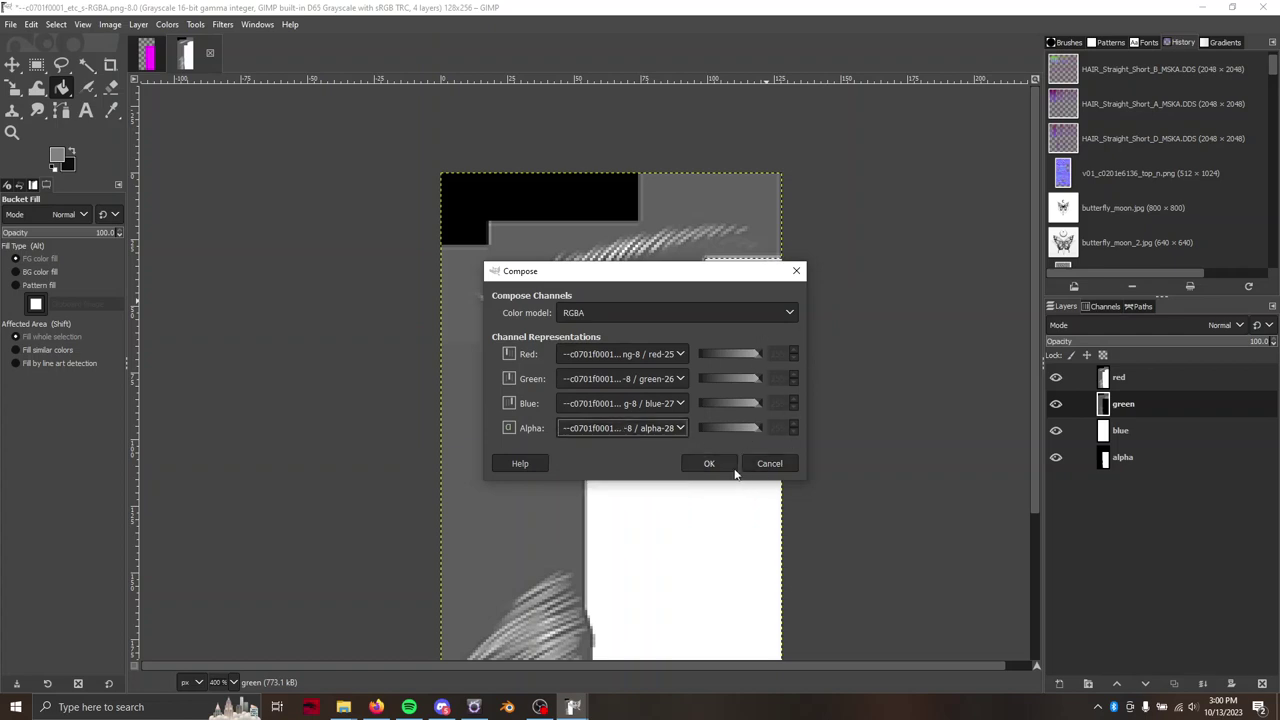
pyautogui.click(709, 463)
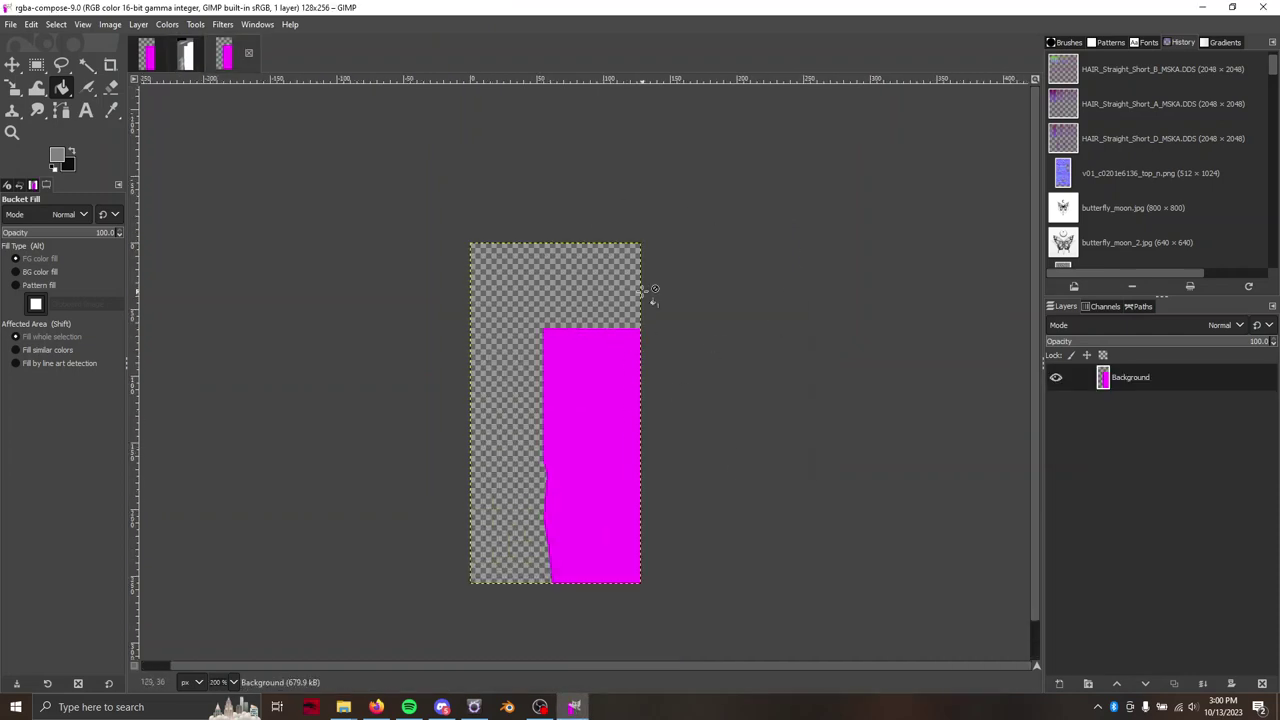
# Start Export As and browse to the Projects > Character folder
pyautogui.click(10, 24)
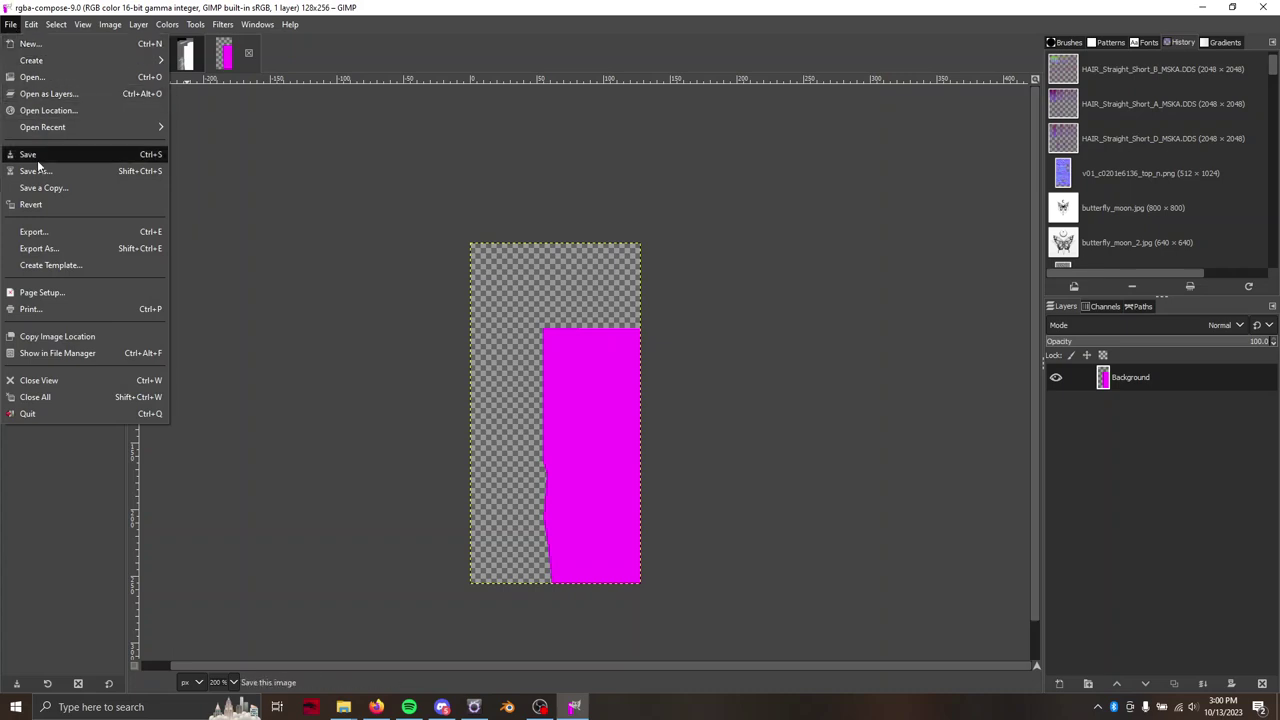
pyautogui.click(35, 231)
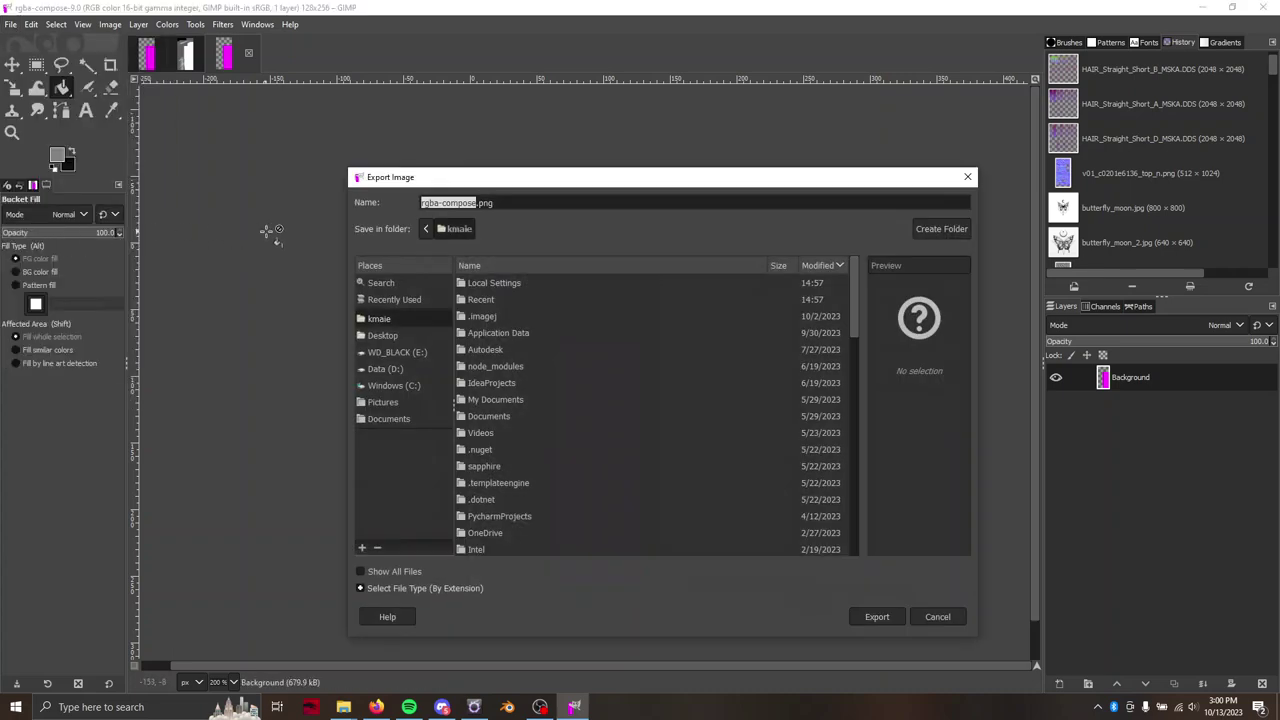
pyautogui.click(401, 300)
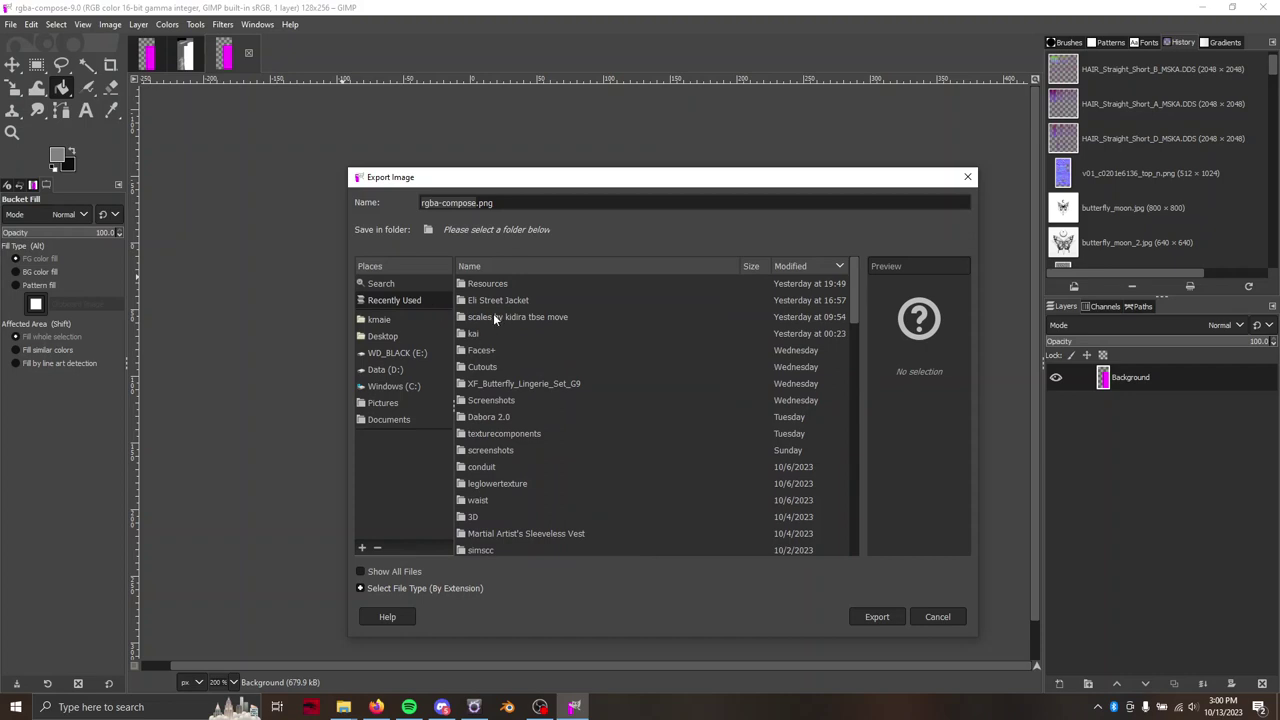
pyautogui.scroll(-5, 498, 312)
pyautogui.scroll(-10, 498, 312)
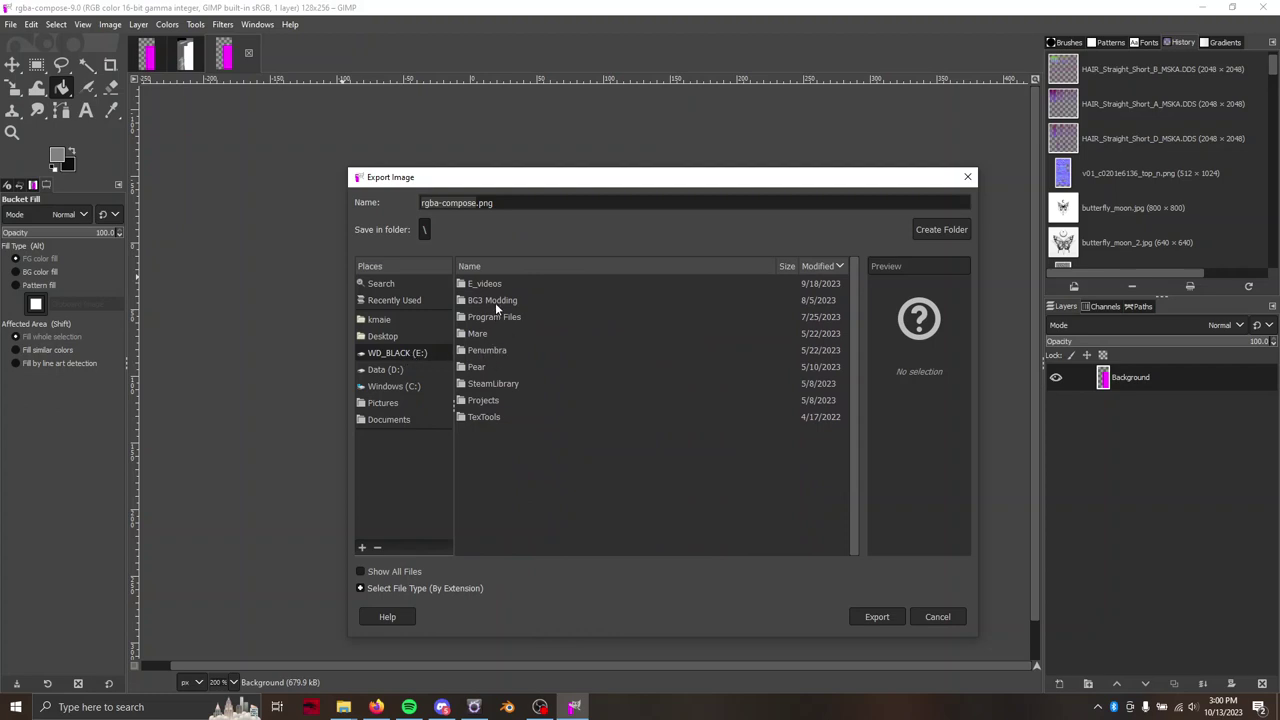
pyautogui.doubleClick(487, 401)
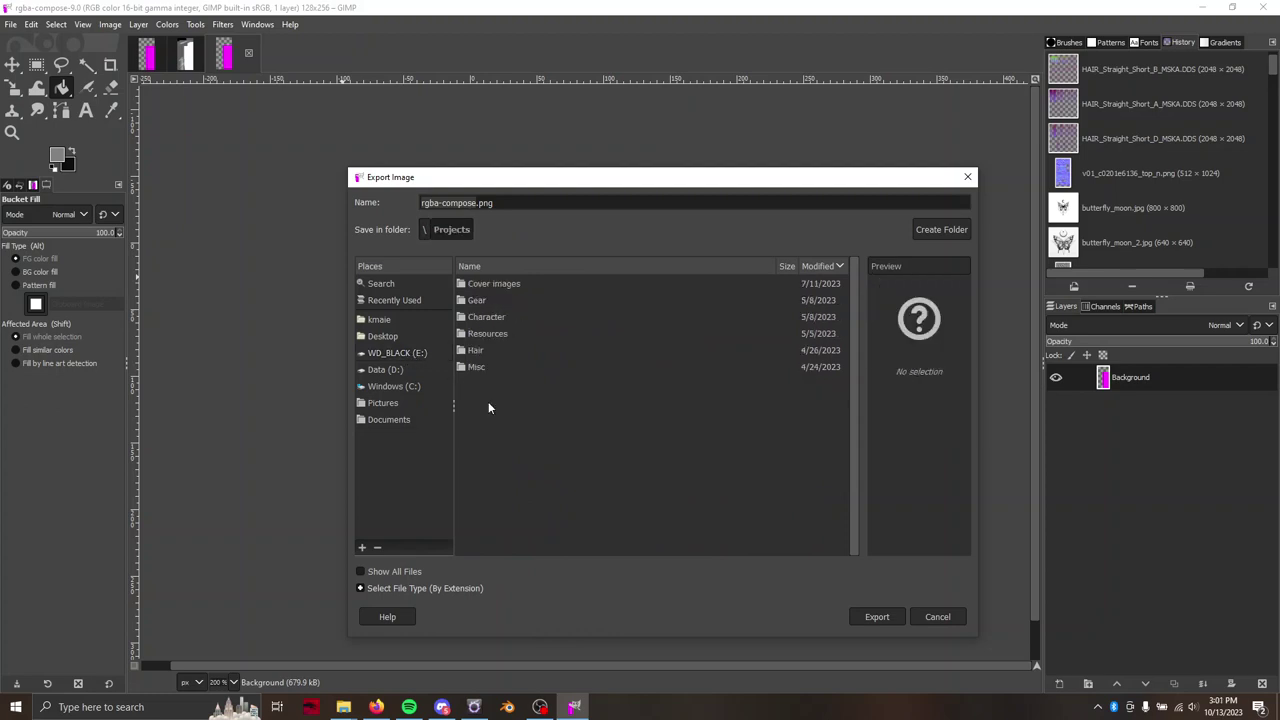
pyautogui.doubleClick(486, 317)
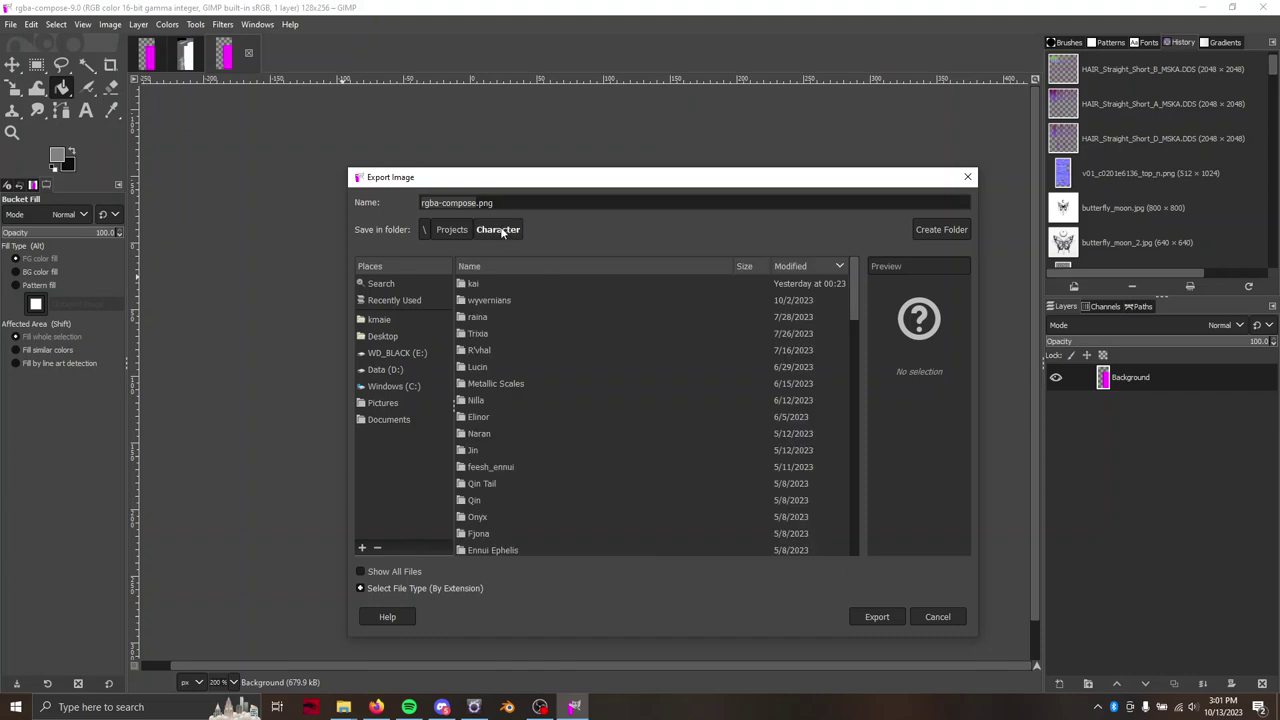
# Name the export dyeable_lashes_701f0001.png and confirm it
pyautogui.moveTo(523, 201); pyautogui.dragTo(399, 203)
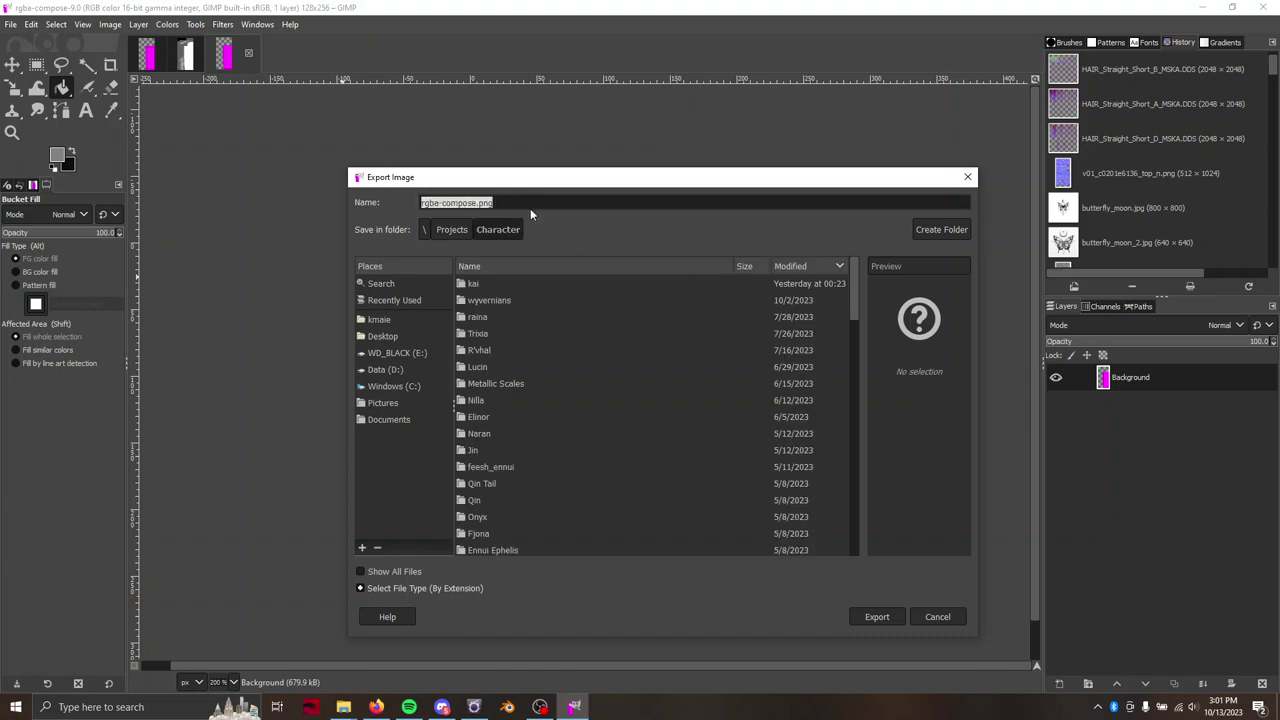
pyautogui.write('dyeable_lashes_701f0001')
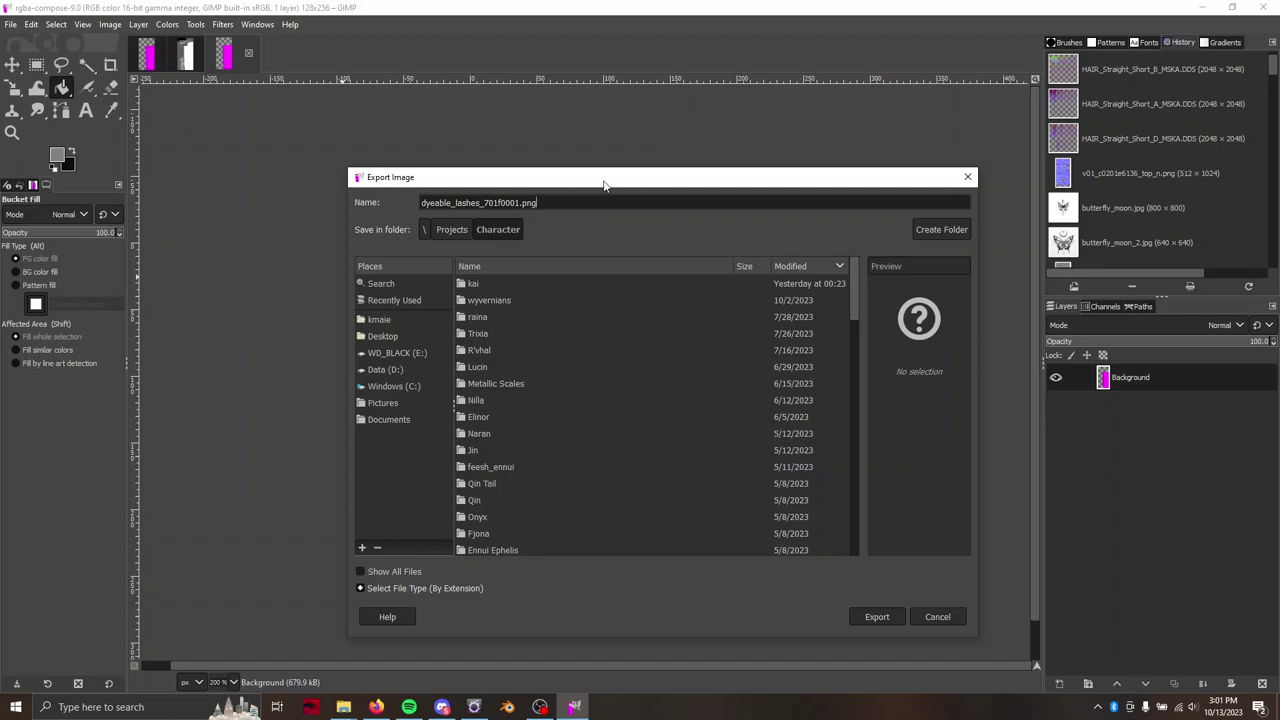
pyautogui.moveTo(604, 179); pyautogui.dragTo(576, 145)
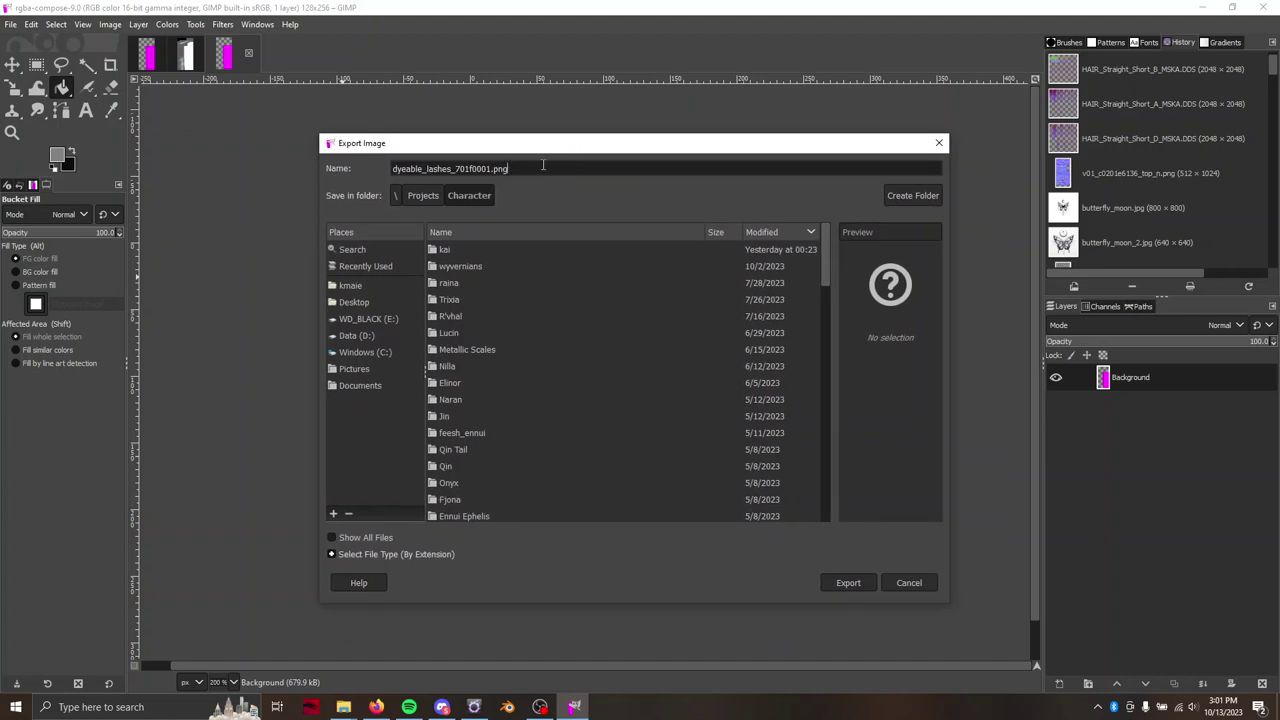
pyautogui.press('BackSpace')
pyautogui.press('BackSpace')
pyautogui.press('BackSpace')
pyautogui.write('dds')
pyautogui.press('BackSpace')
pyautogui.press('BackSpace')
pyautogui.press('BackSpace')
pyautogui.write('png')
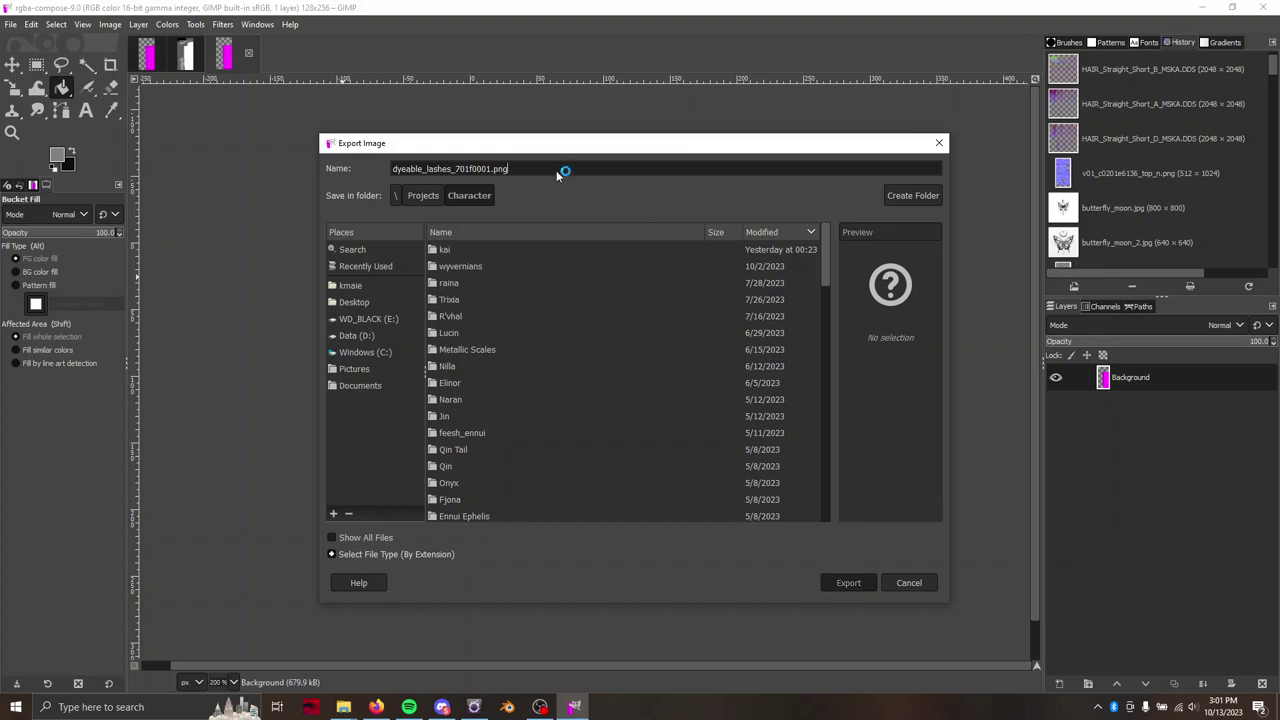
pyautogui.press('Return')
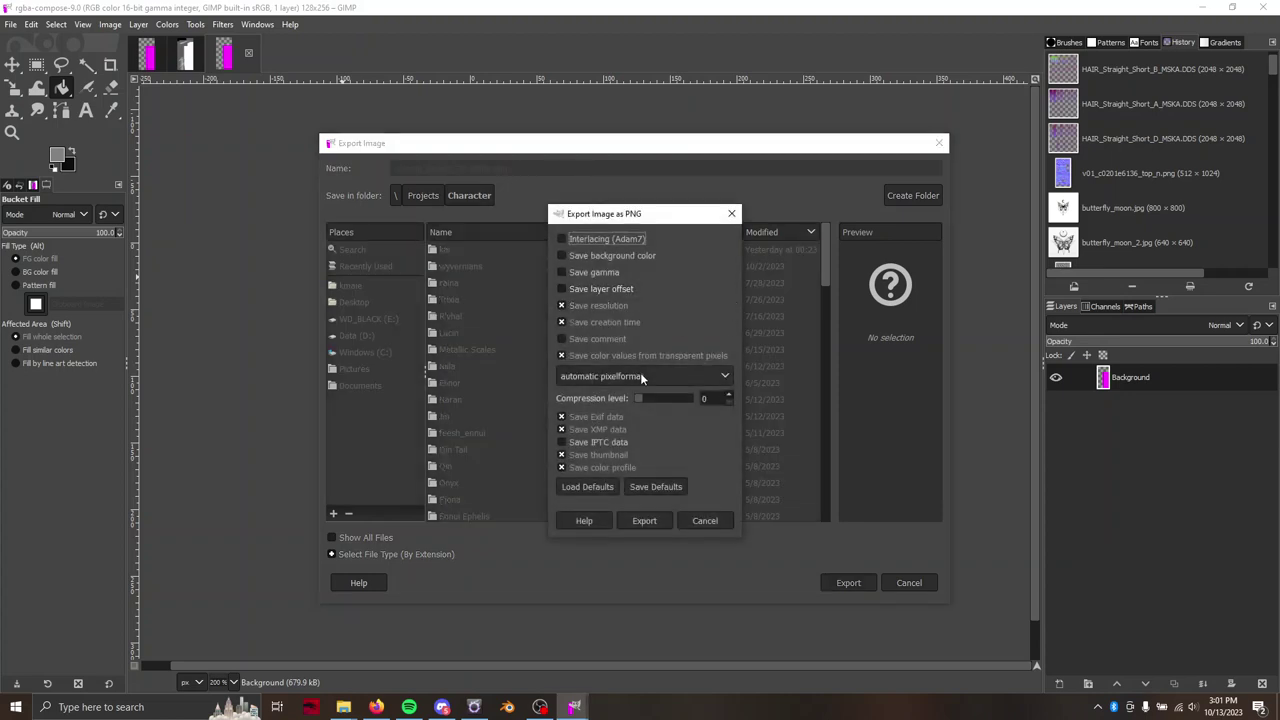
# Set the PNG pixel format to 8bpc RGBA and export the file
pyautogui.click(638, 380)
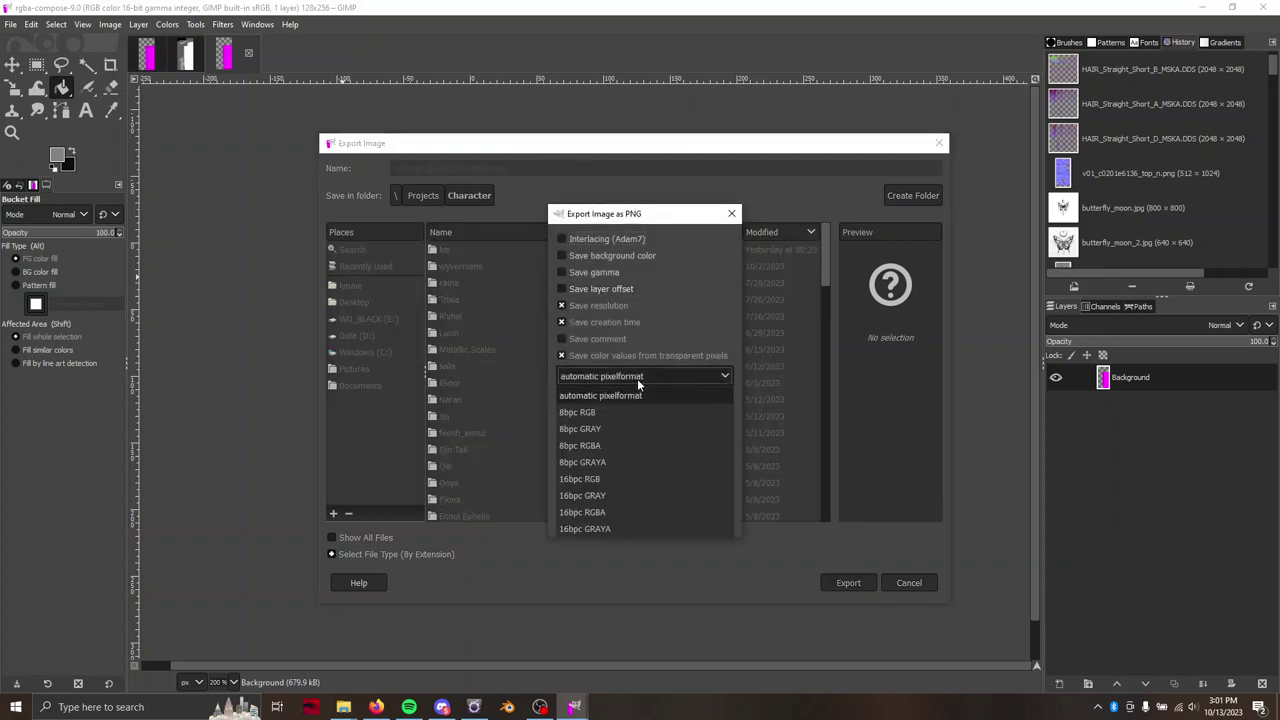
pyautogui.click(618, 445)
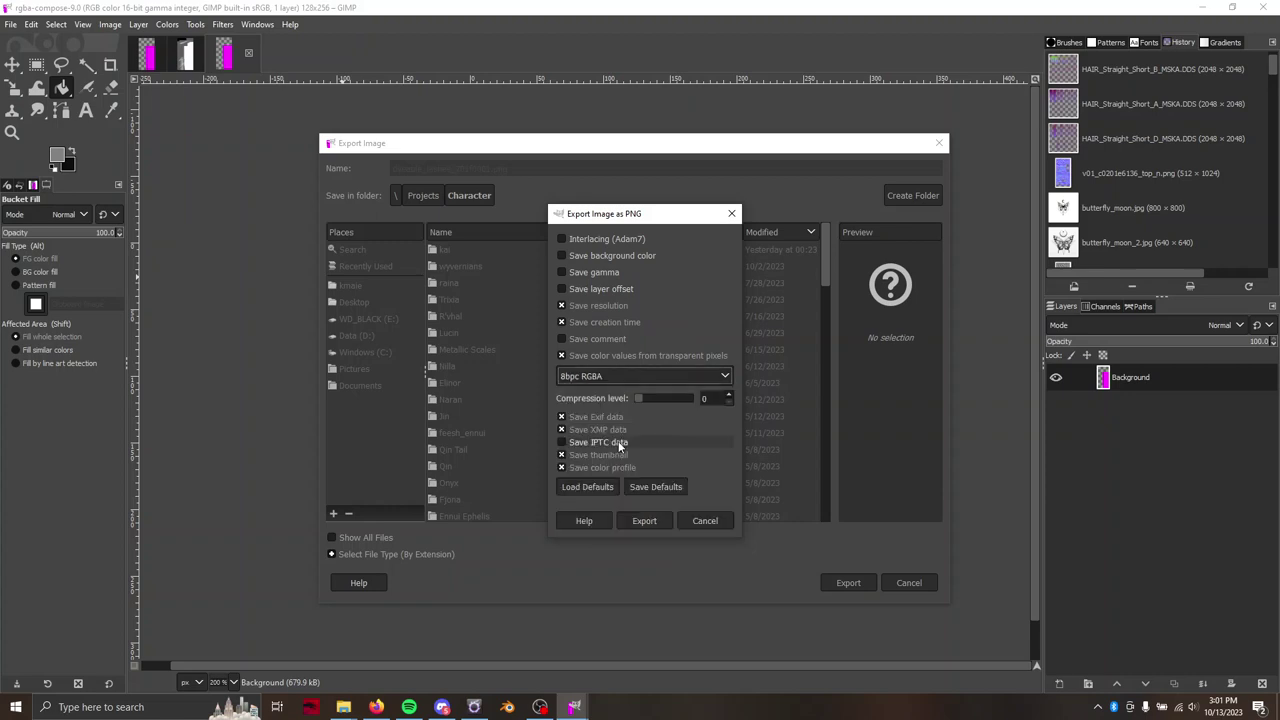
pyautogui.click(585, 380)
pyautogui.click(585, 380)
pyautogui.click(640, 381)
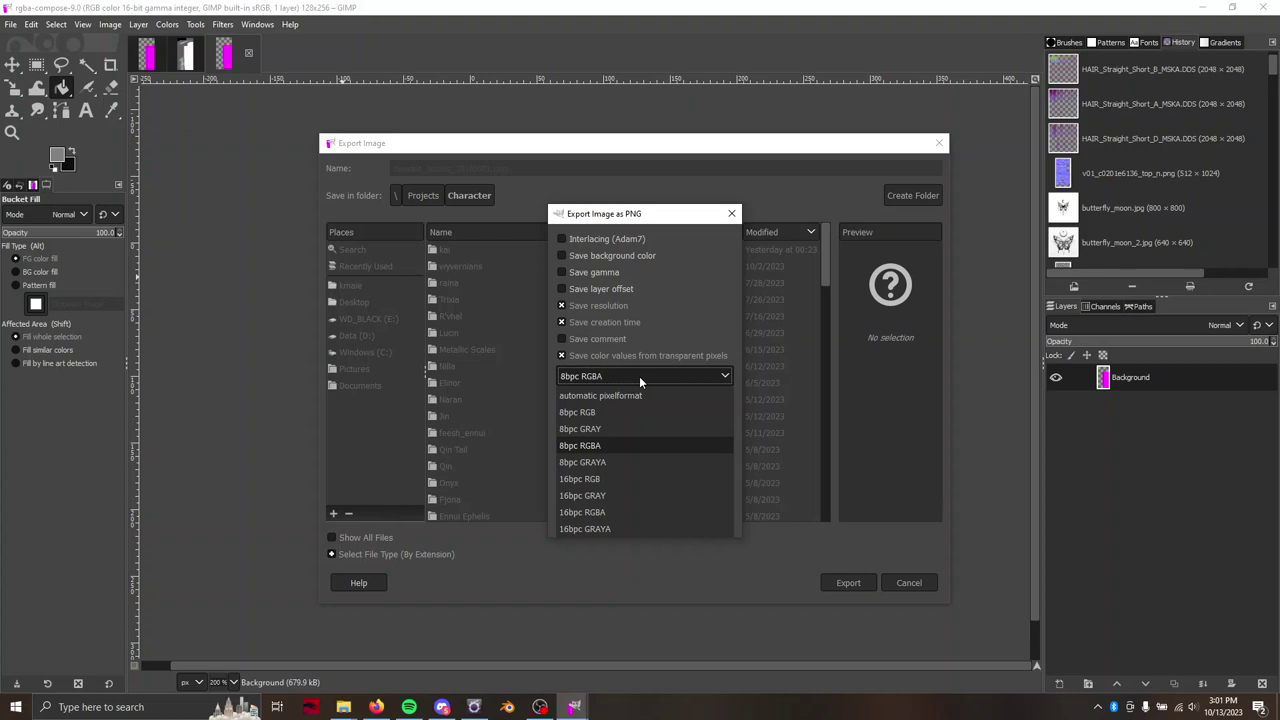
pyautogui.click(639, 376)
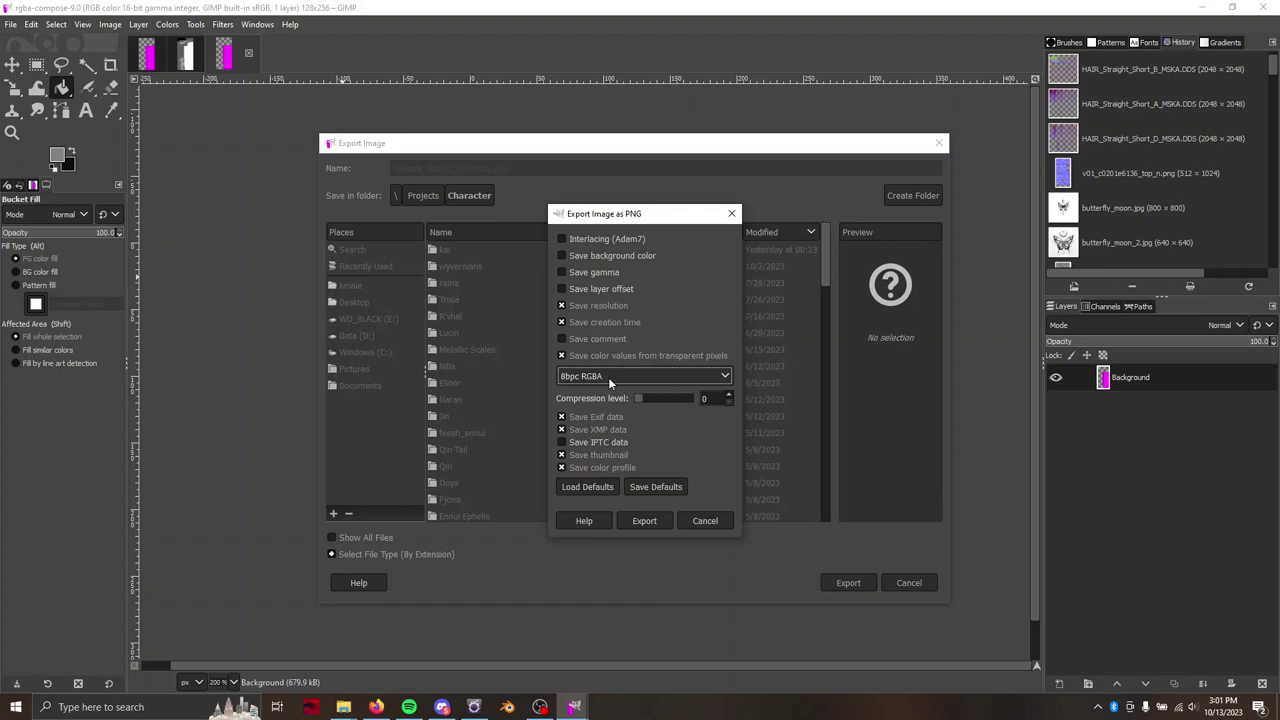
pyautogui.click(652, 521)
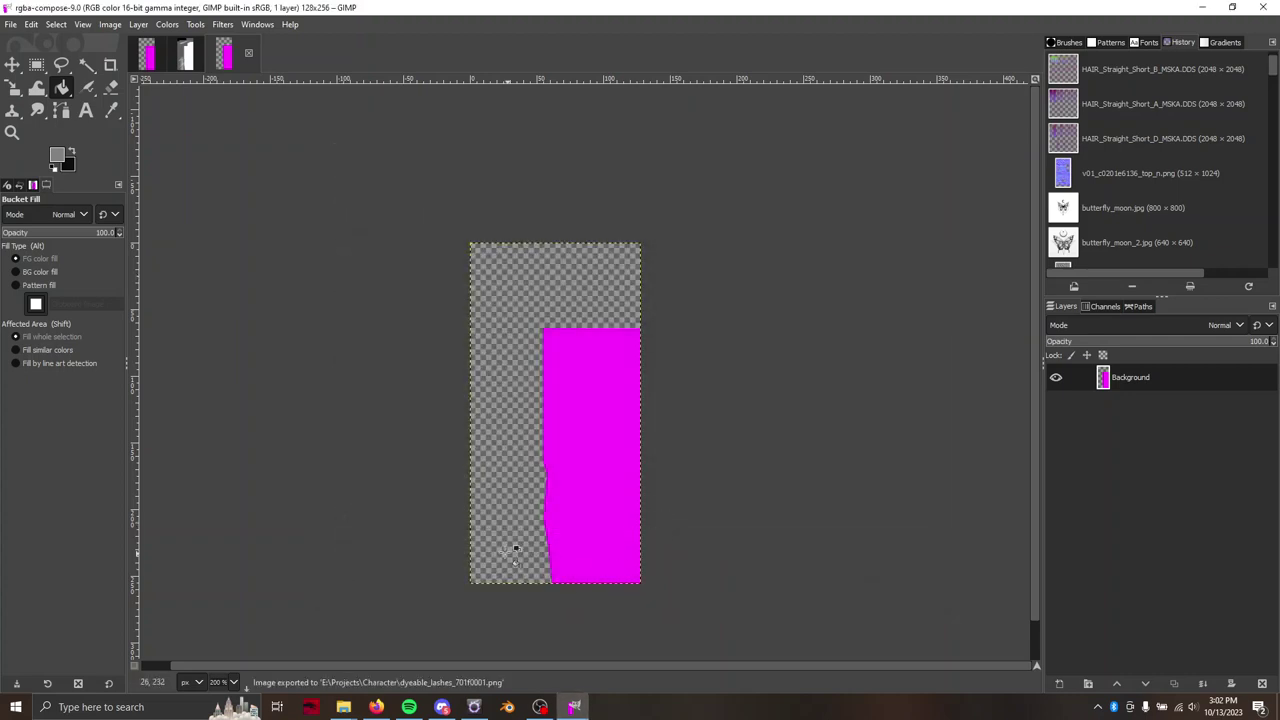
# In TexTools, select the Multi texture map and import the lashes PNG from E:\Projects\Character
pyautogui.click(476, 706)
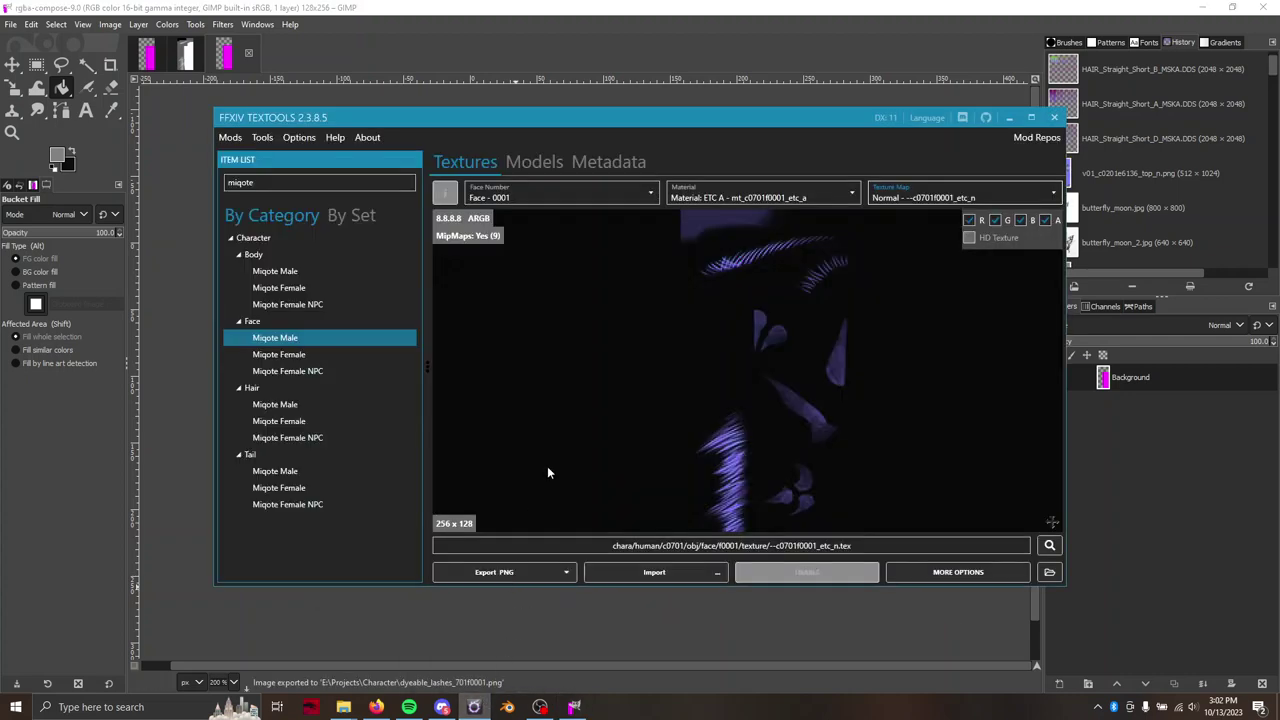
pyautogui.click(900, 196)
pyautogui.click(890, 229)
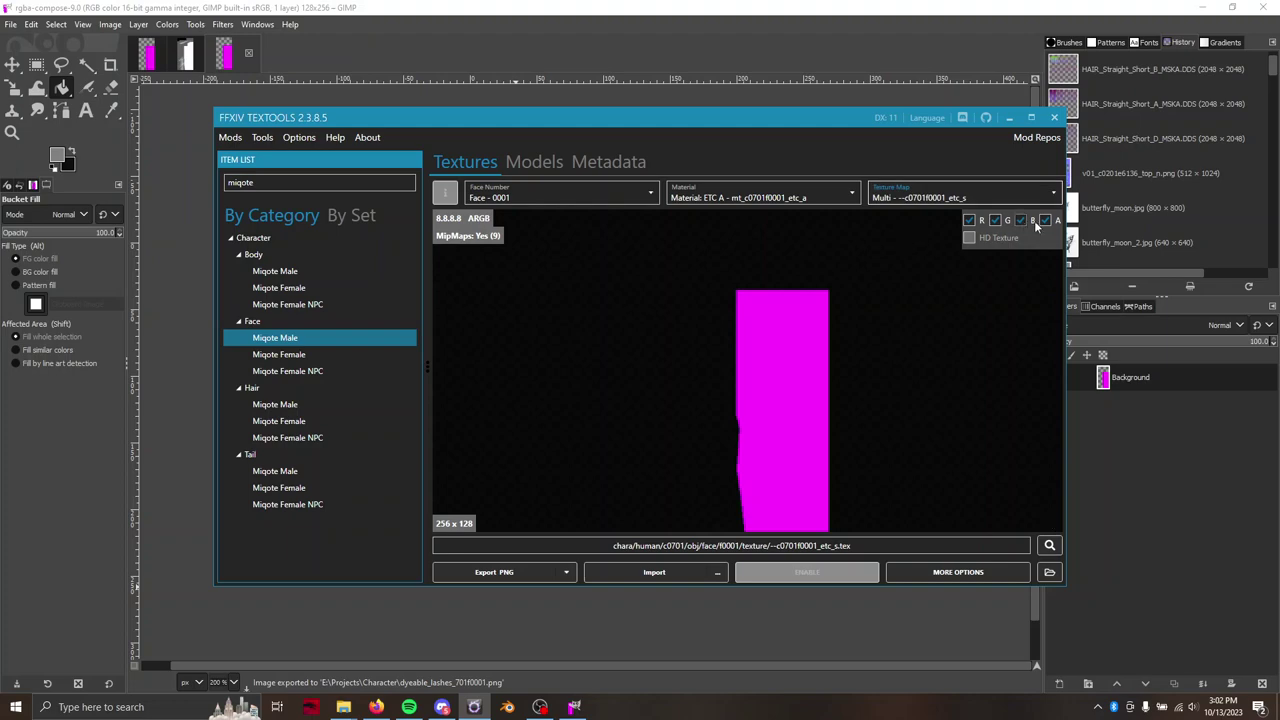
pyautogui.click(717, 573)
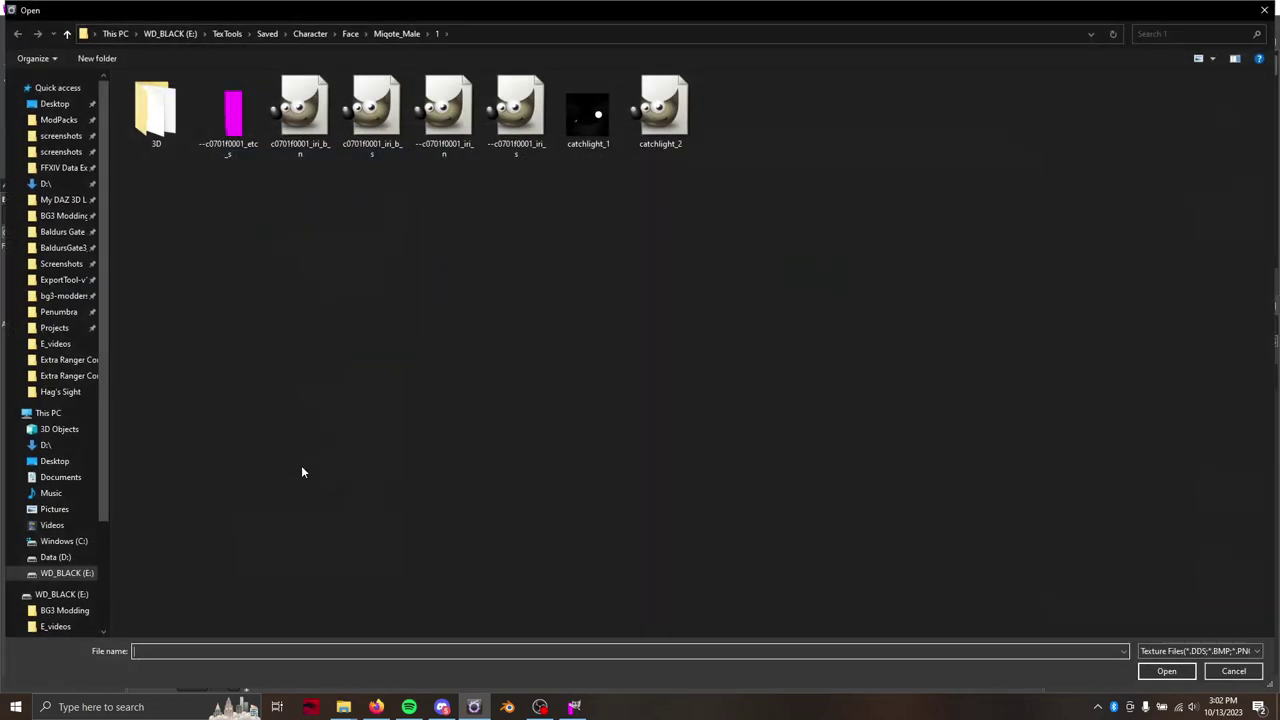
pyautogui.click(55, 328)
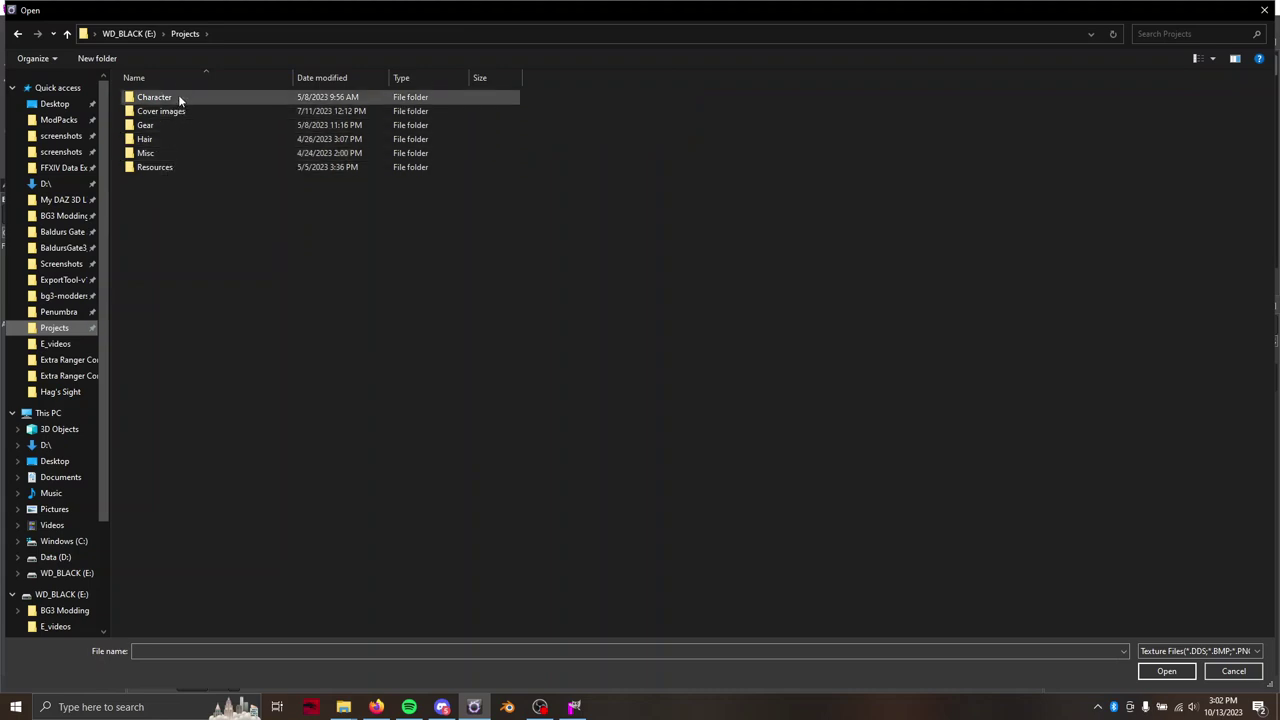
pyautogui.doubleClick(235, 104)
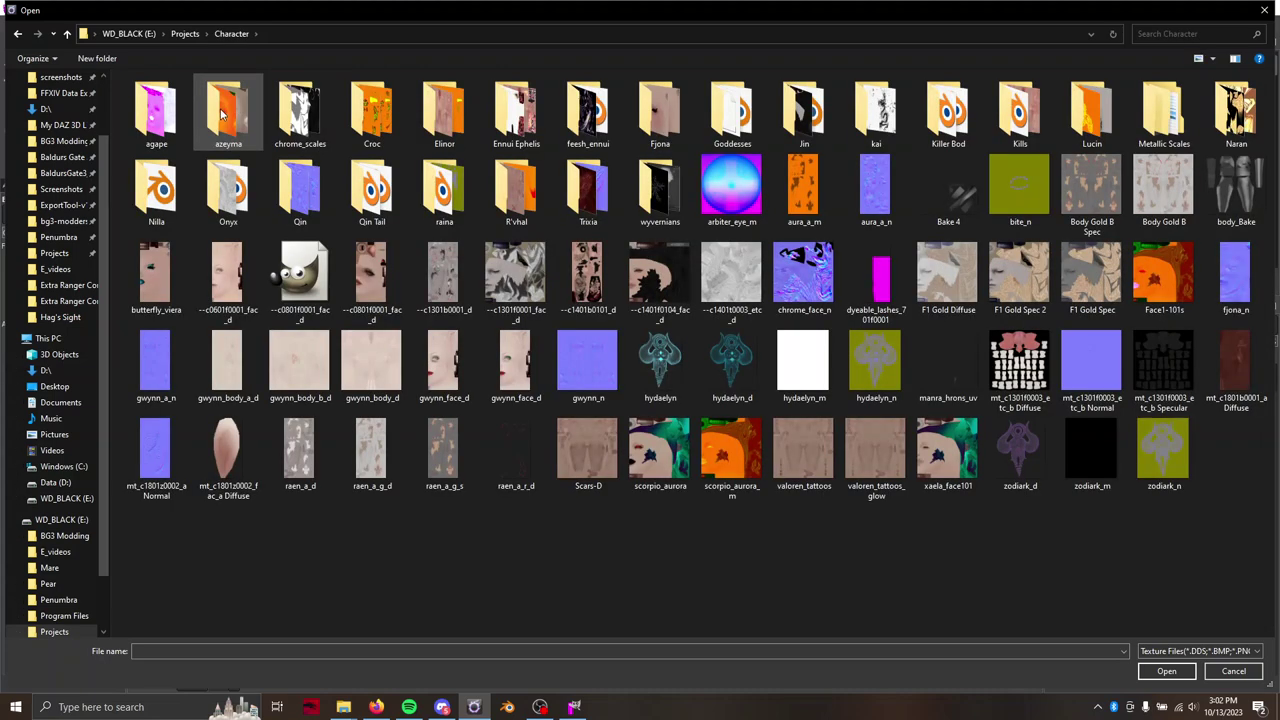
pyautogui.rightClick(452, 576)
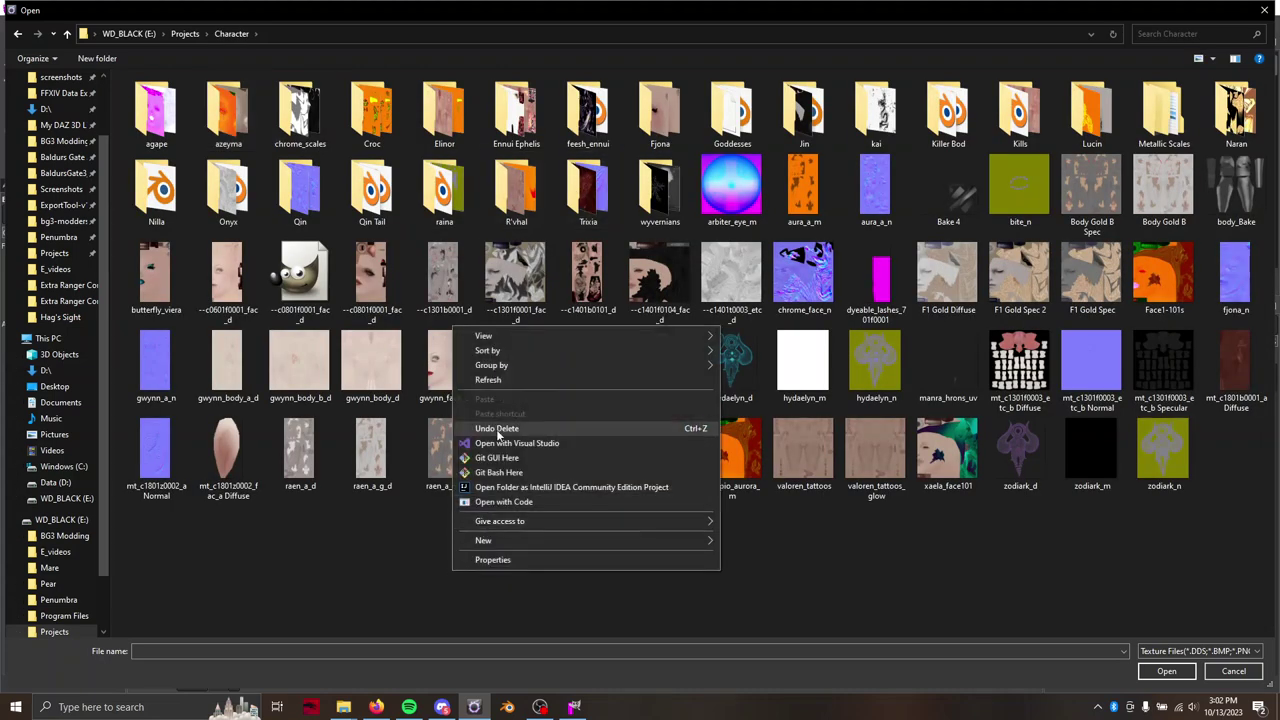
pyautogui.click(897, 585)
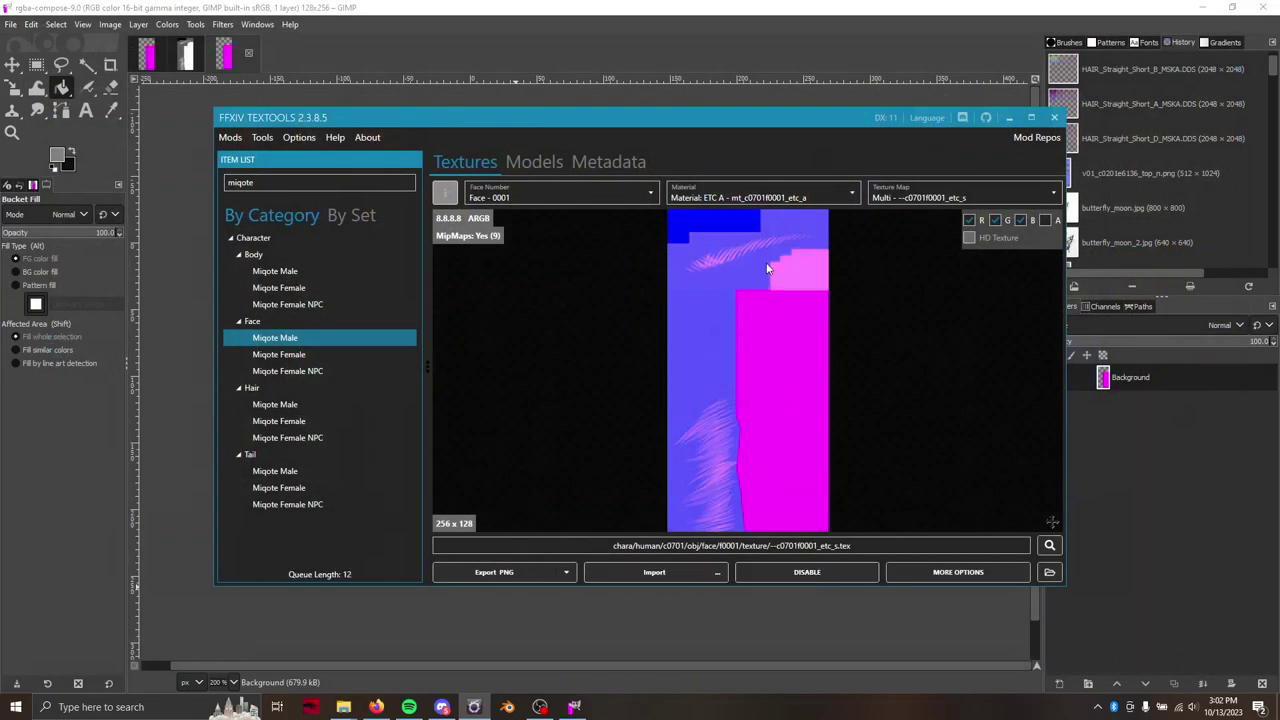
# Switch to the Models view and refresh the face model with UPDATE TEX
pyautogui.click(550, 166)
pyautogui.moveTo(783, 342); pyautogui.dragTo(764, 372)
pyautogui.scroll(5, 763, 366)
pyautogui.click(939, 574)
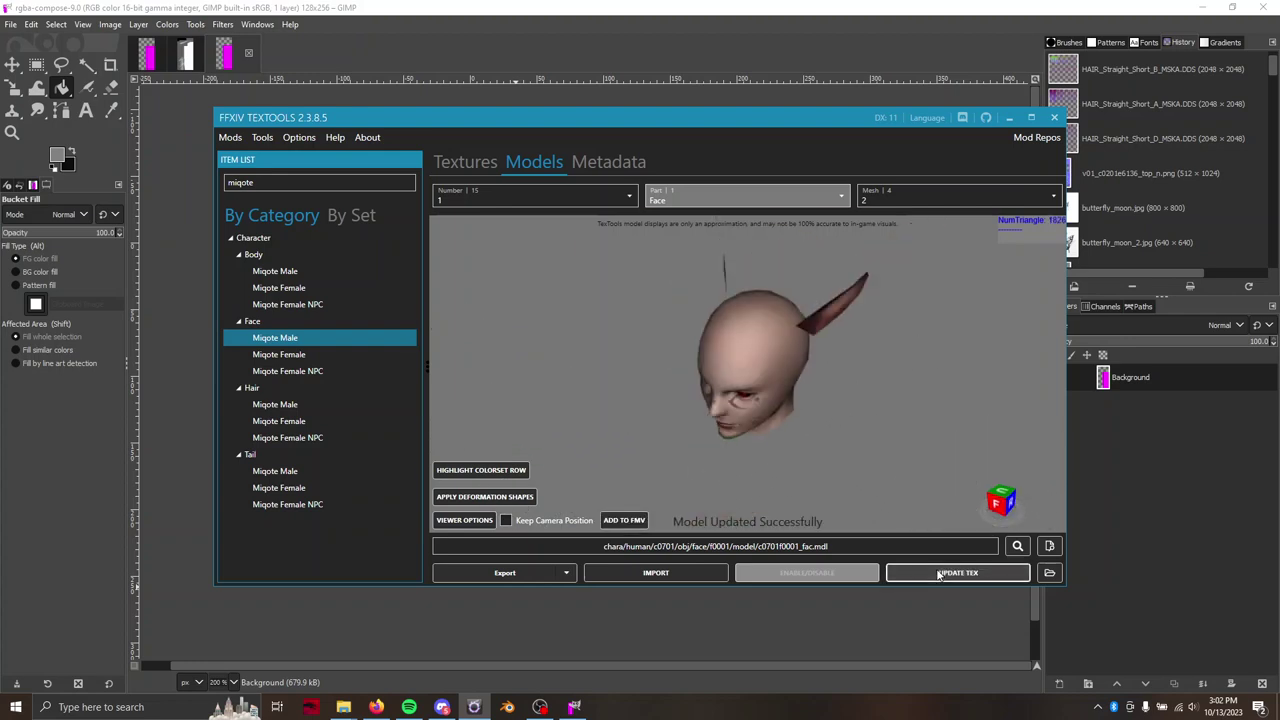
# Show only mesh 2 and orbit the view to bring the eyelashes into sight
pyautogui.click(920, 192)
pyautogui.click(920, 192)
pyautogui.click(920, 192)
pyautogui.click(881, 259)
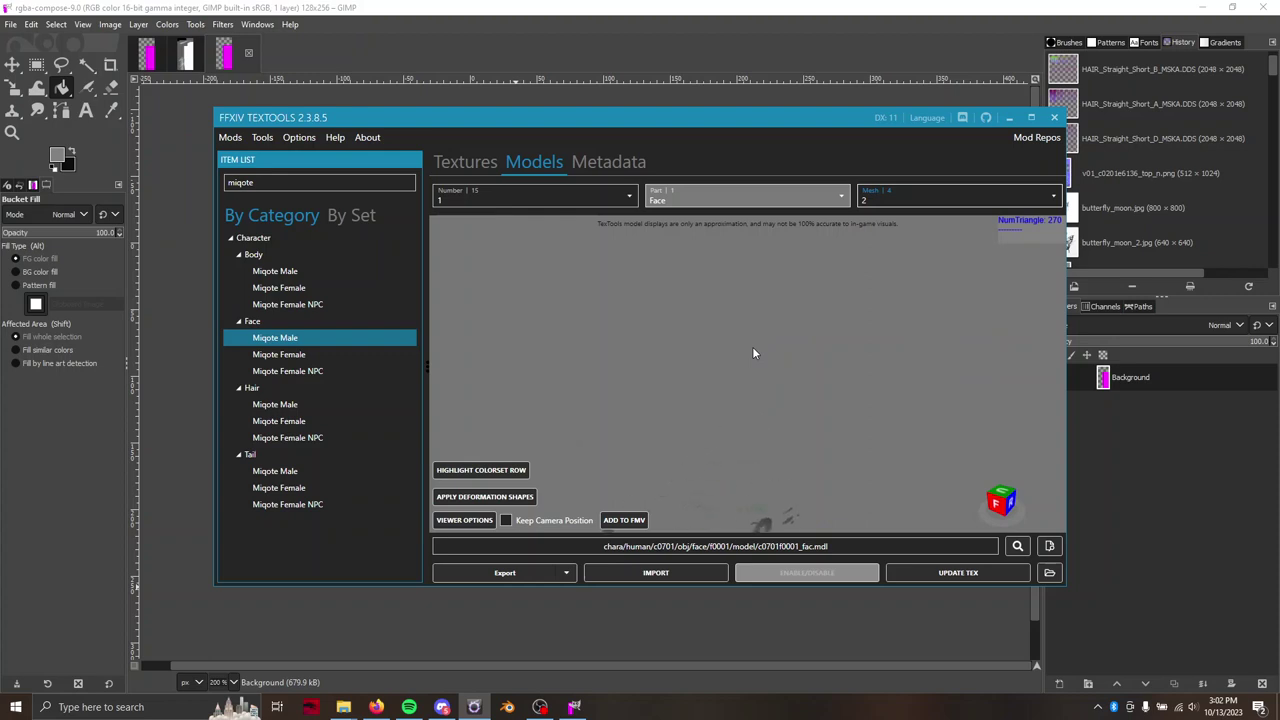
pyautogui.moveTo(752, 346); pyautogui.dragTo(741, 266)
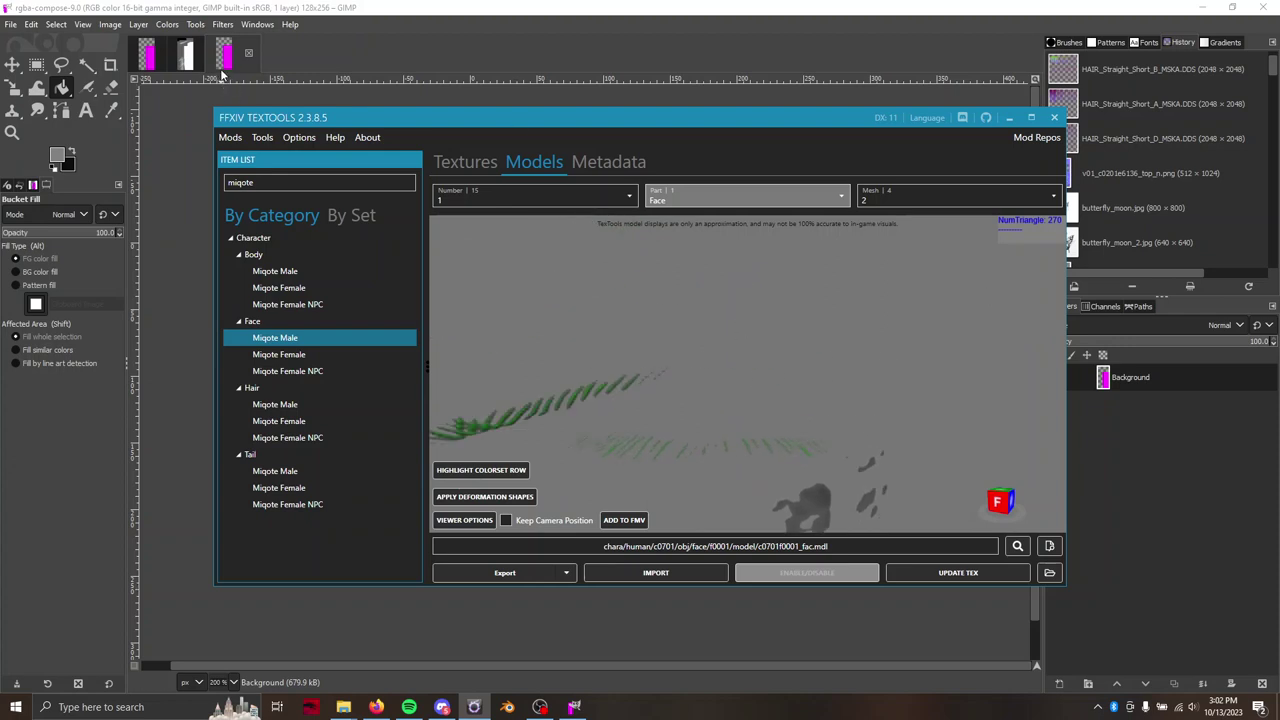
# Check the Textures preview, then return to Models to inspect the eyelash strands
pyautogui.click(461, 166)
pyautogui.scroll(3, 818, 275)
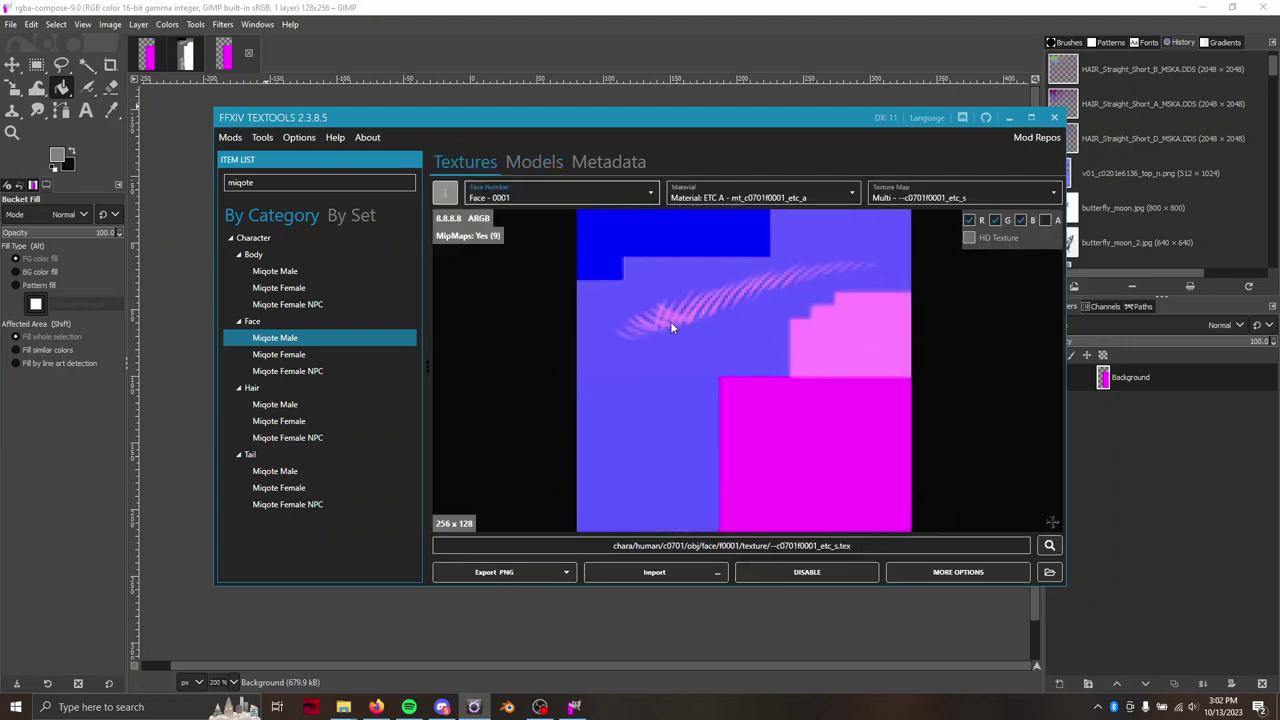
pyautogui.click(534, 162)
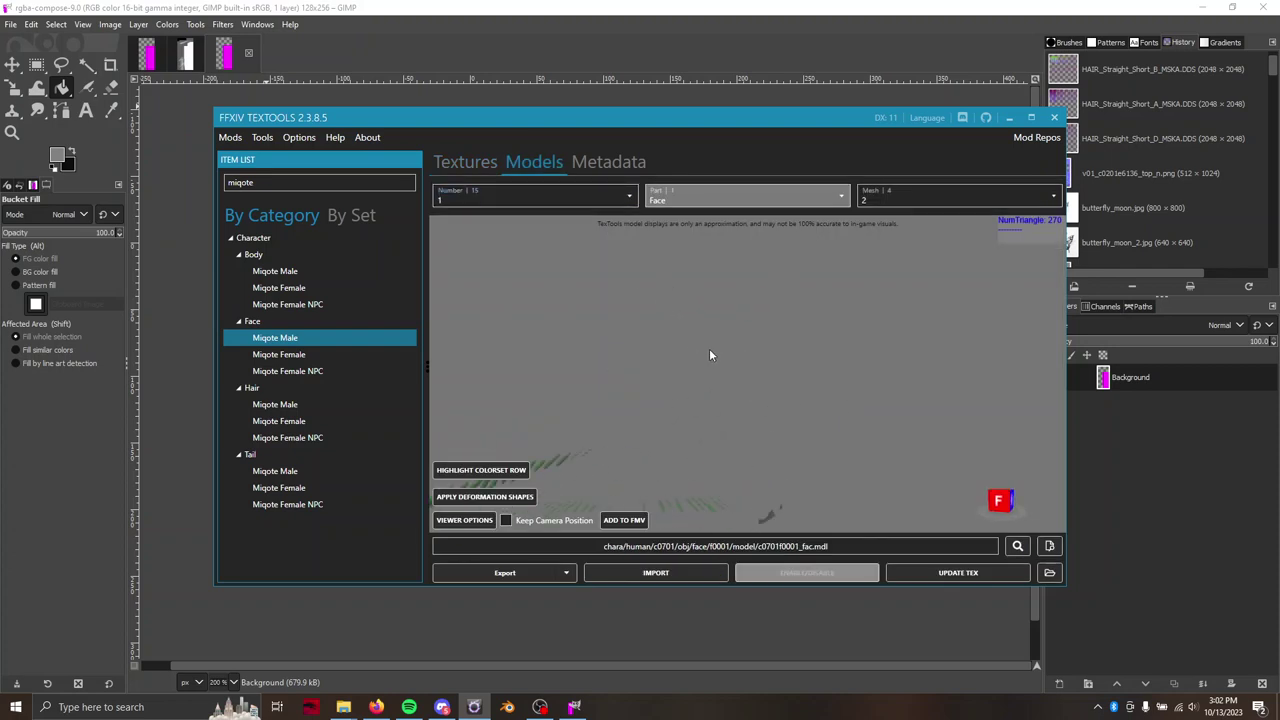
pyautogui.moveTo(762, 328)
pyautogui.mouseDown()
pyautogui.moveTo(775, 289)
pyautogui.moveTo(769, 325)
pyautogui.mouseUp()
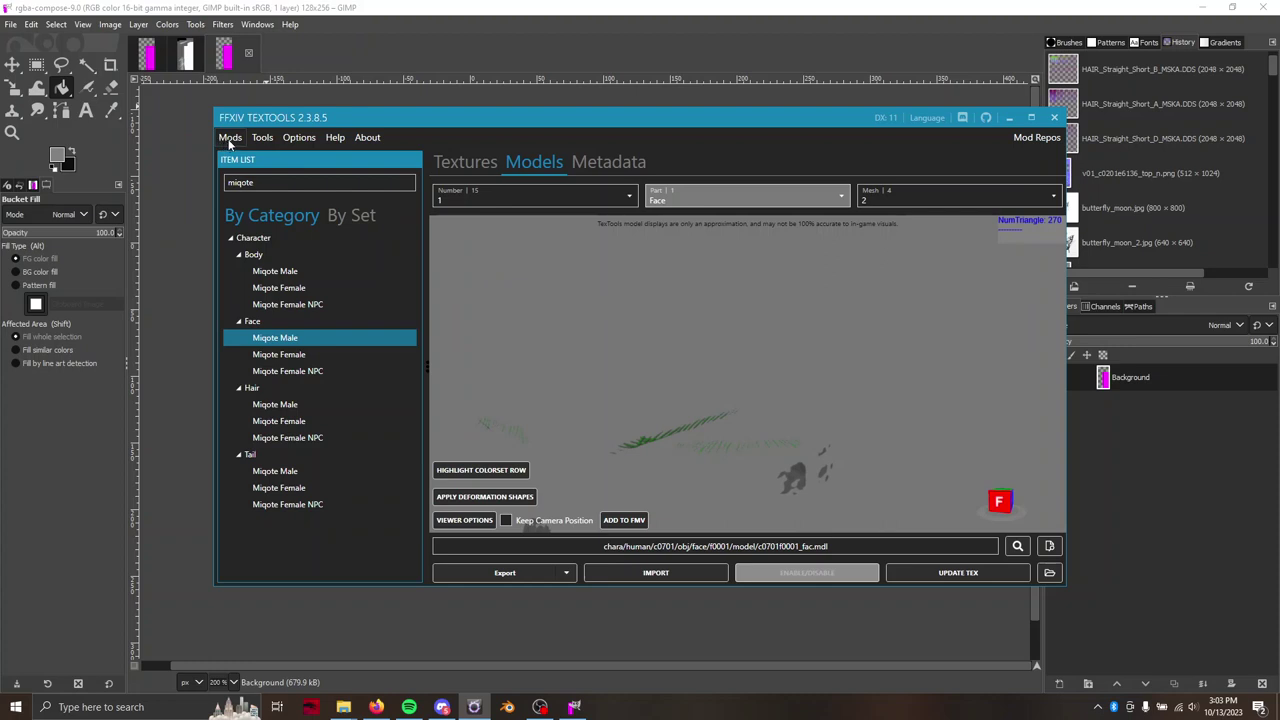
# Start a basic modpack and include the Face - 0001 - Etc texture found by searching 'etc'
pyautogui.click(229, 140)
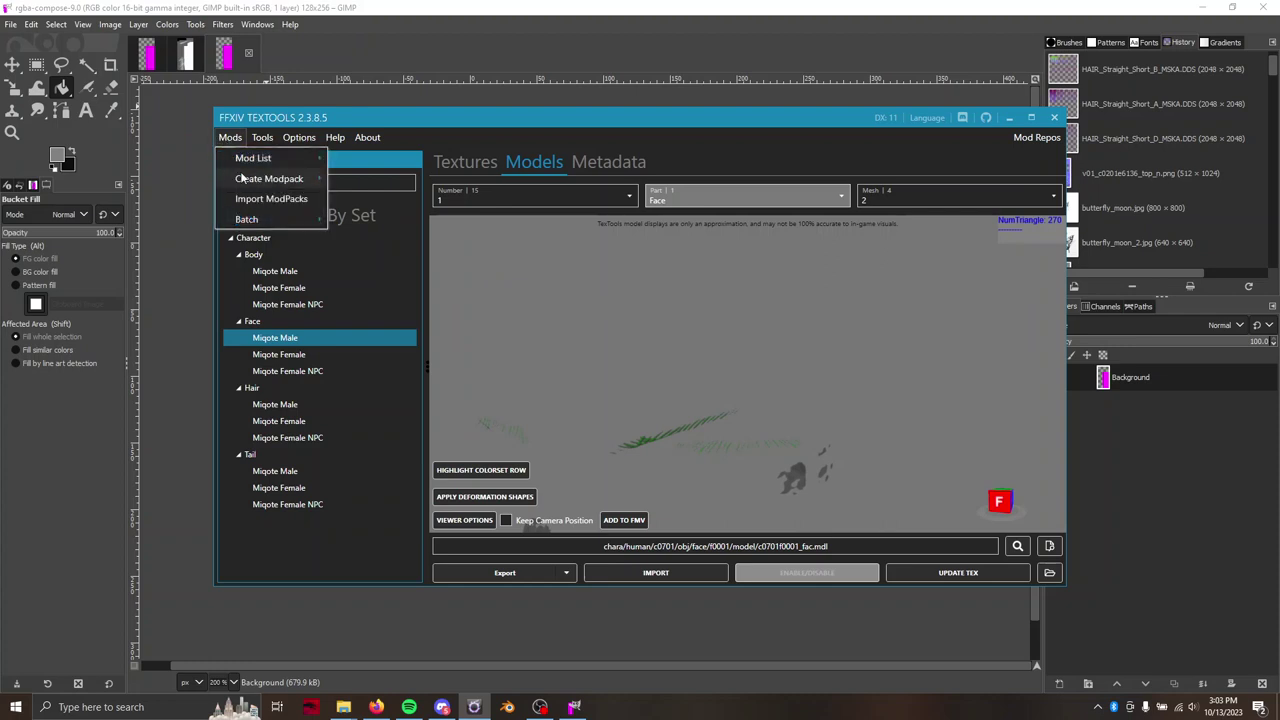
pyautogui.moveTo(246, 181)
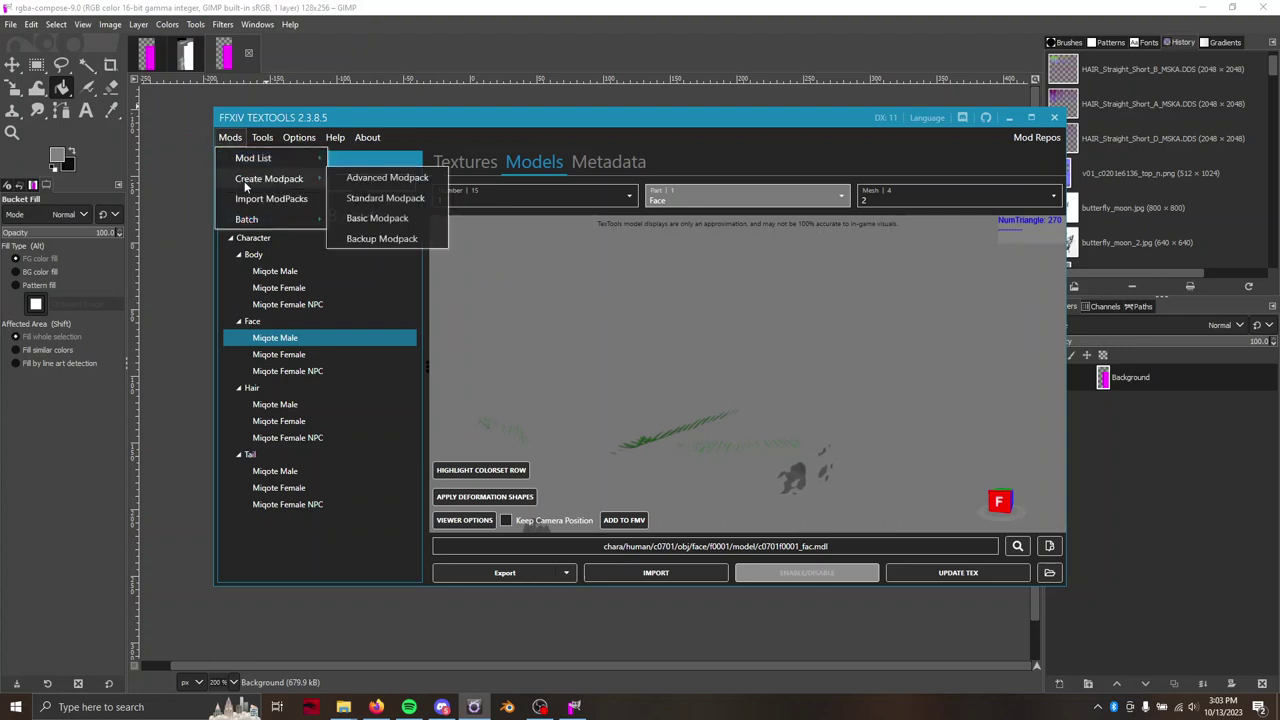
pyautogui.click(378, 220)
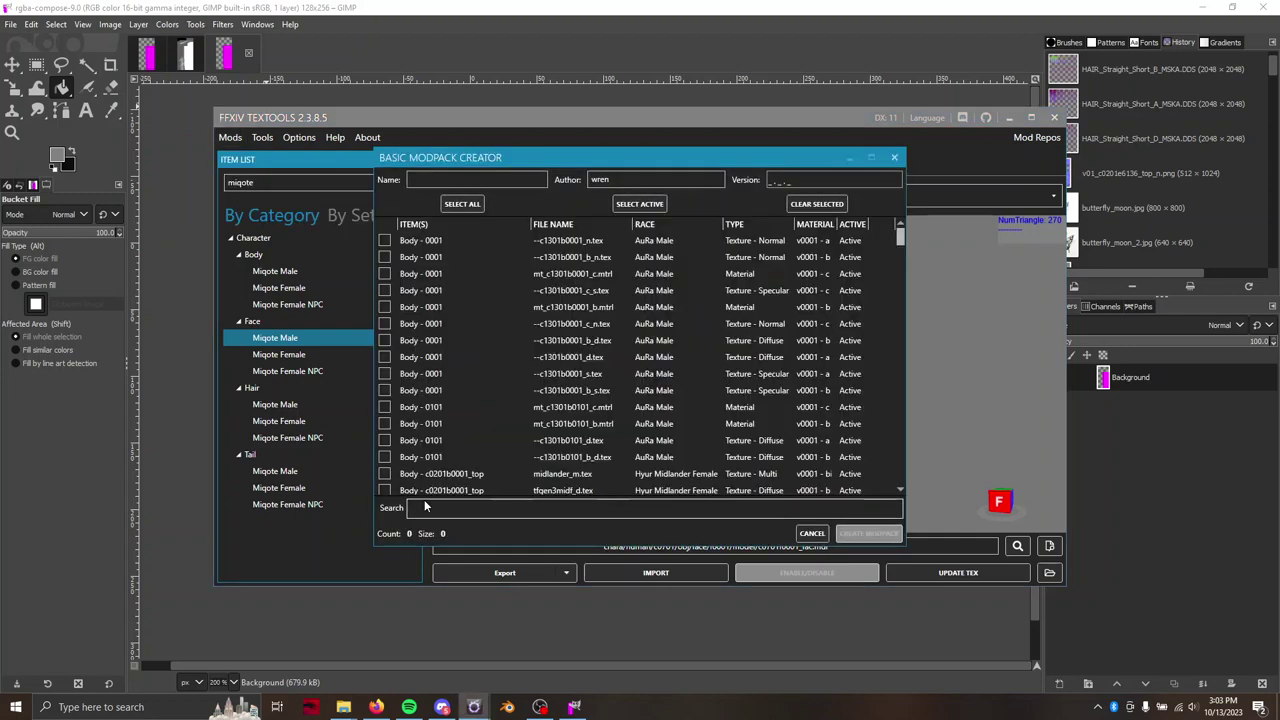
pyautogui.write('etc')
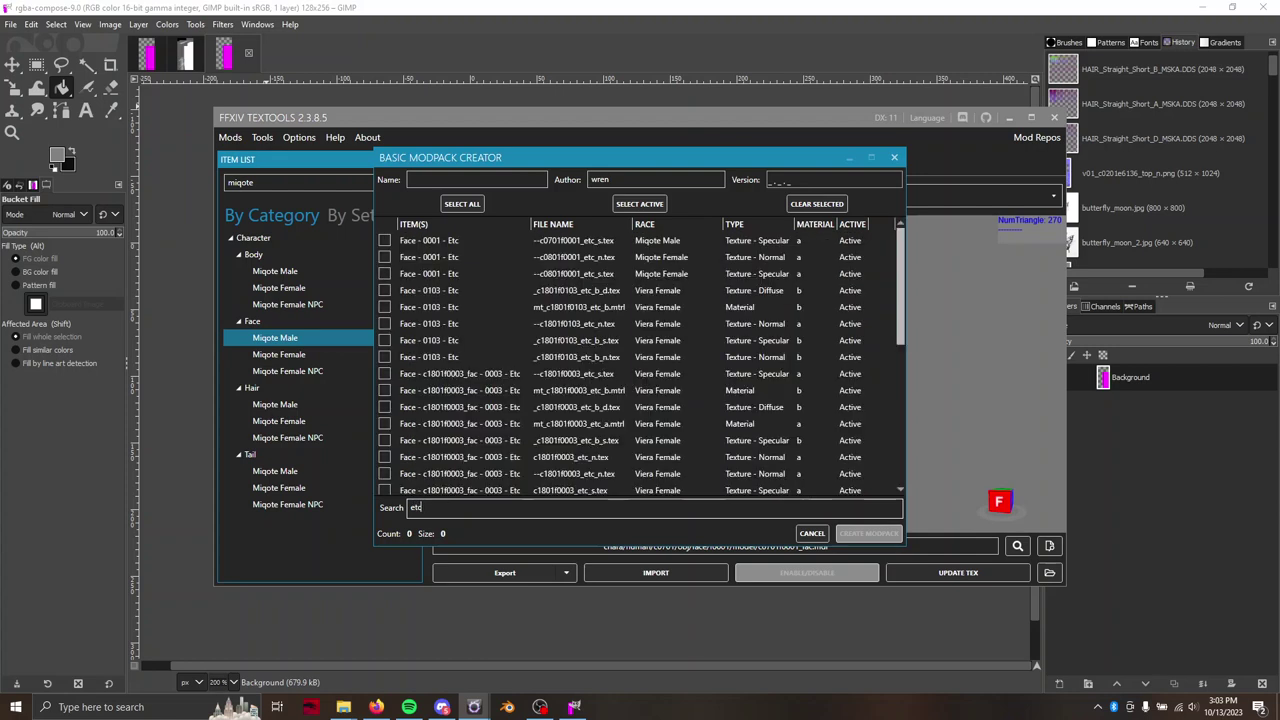
pyautogui.click(448, 249)
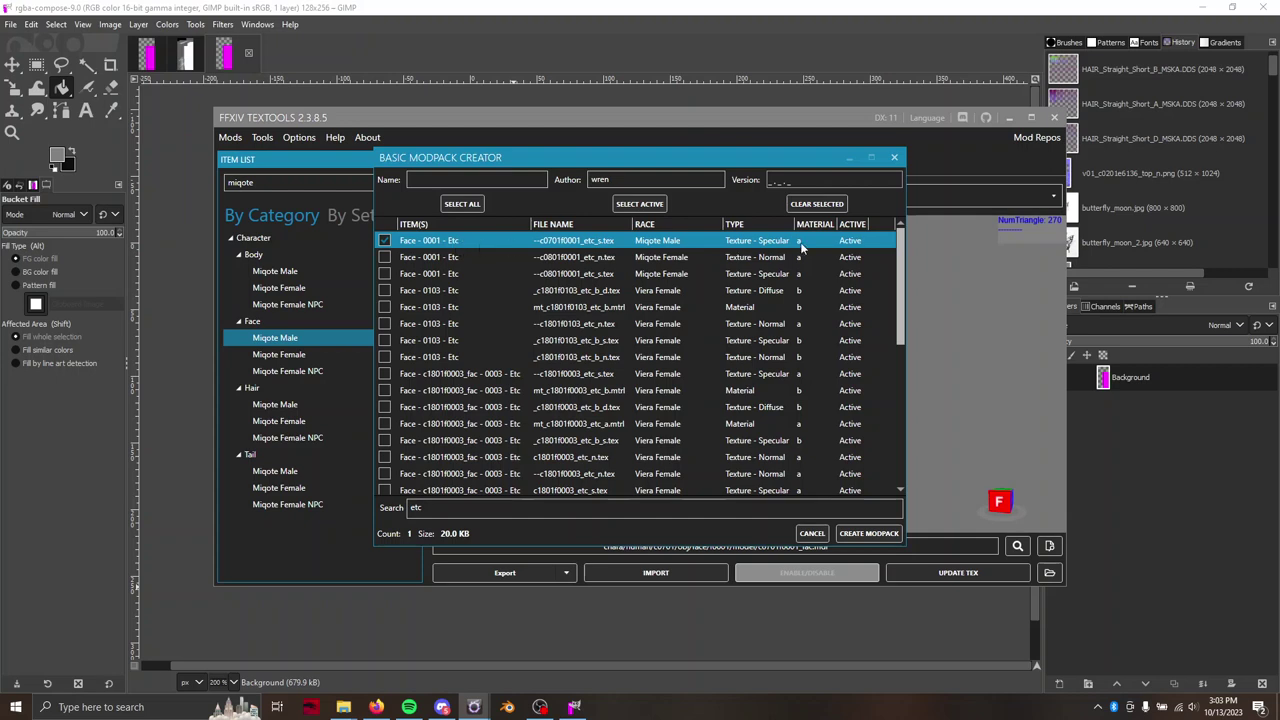
# Name the modpack 'Dyeable Lashes Miqo'te Male 1', set version 1.0.0, and create it
pyautogui.click(435, 182)
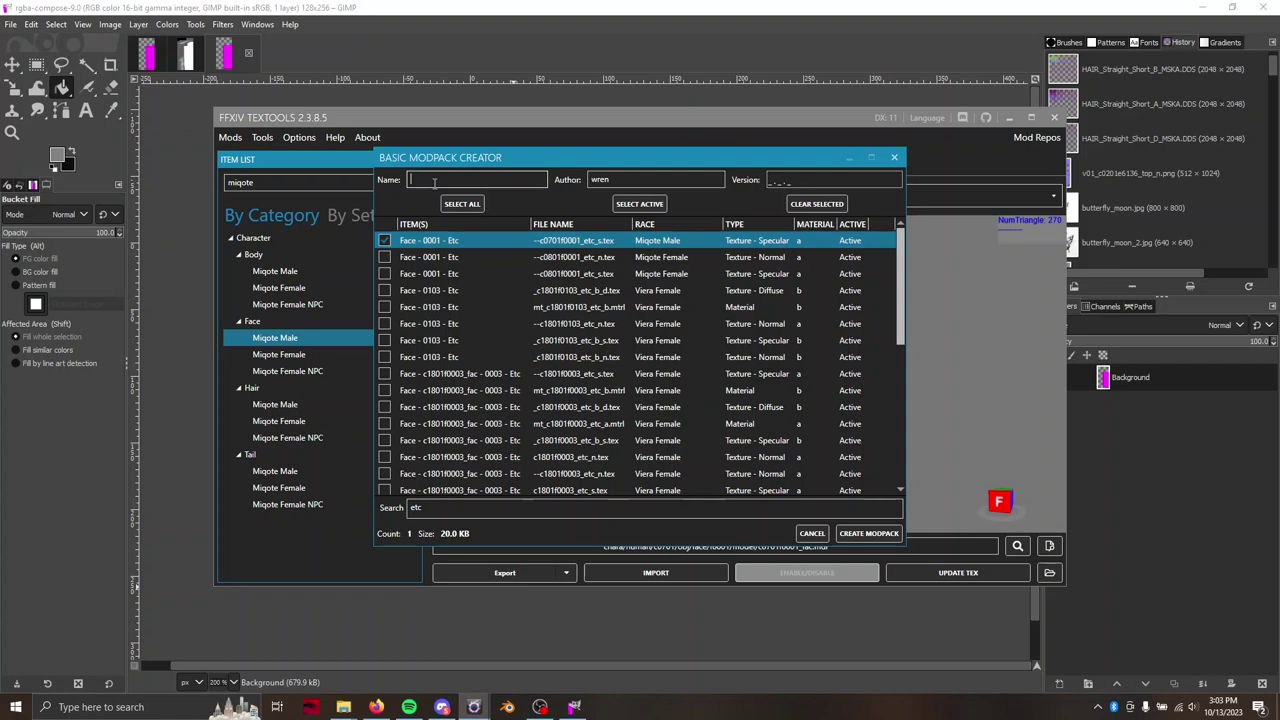
pyautogui.write('Dyeable Lashes Miqote')
pyautogui.press('BackSpace')
pyautogui.press('BackSpace')
pyautogui.write("'te Male 1")
pyautogui.press('Tab')
pyautogui.press('Tab')
pyautogui.write('100')
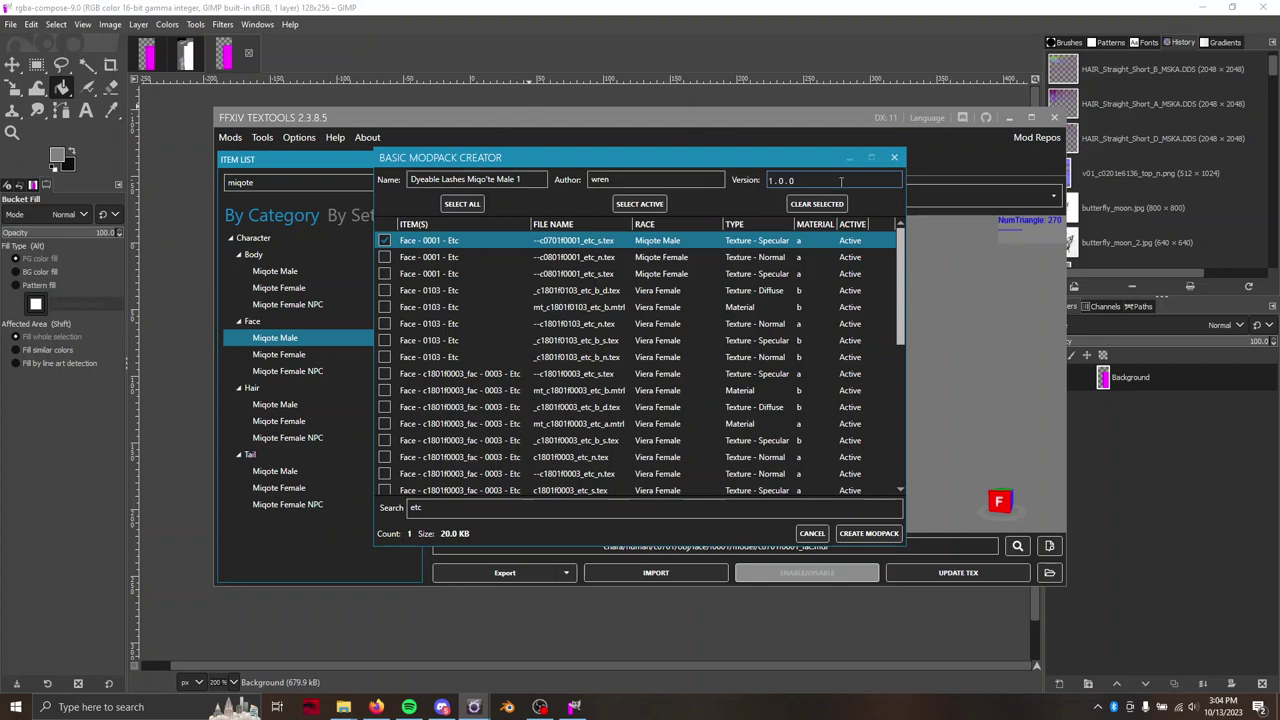
pyautogui.click(868, 535)
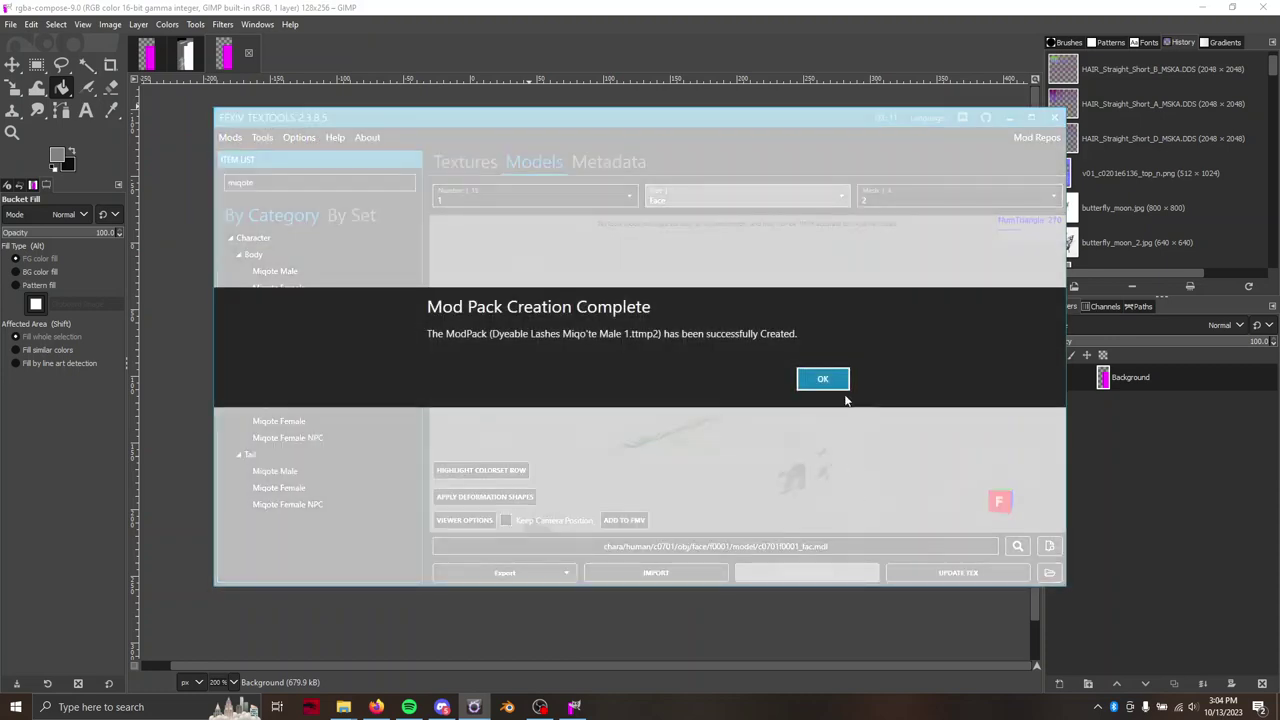
# Dismiss the completion notice, then run Help > Start Over and confirm with Yes
pyautogui.click(836, 379)
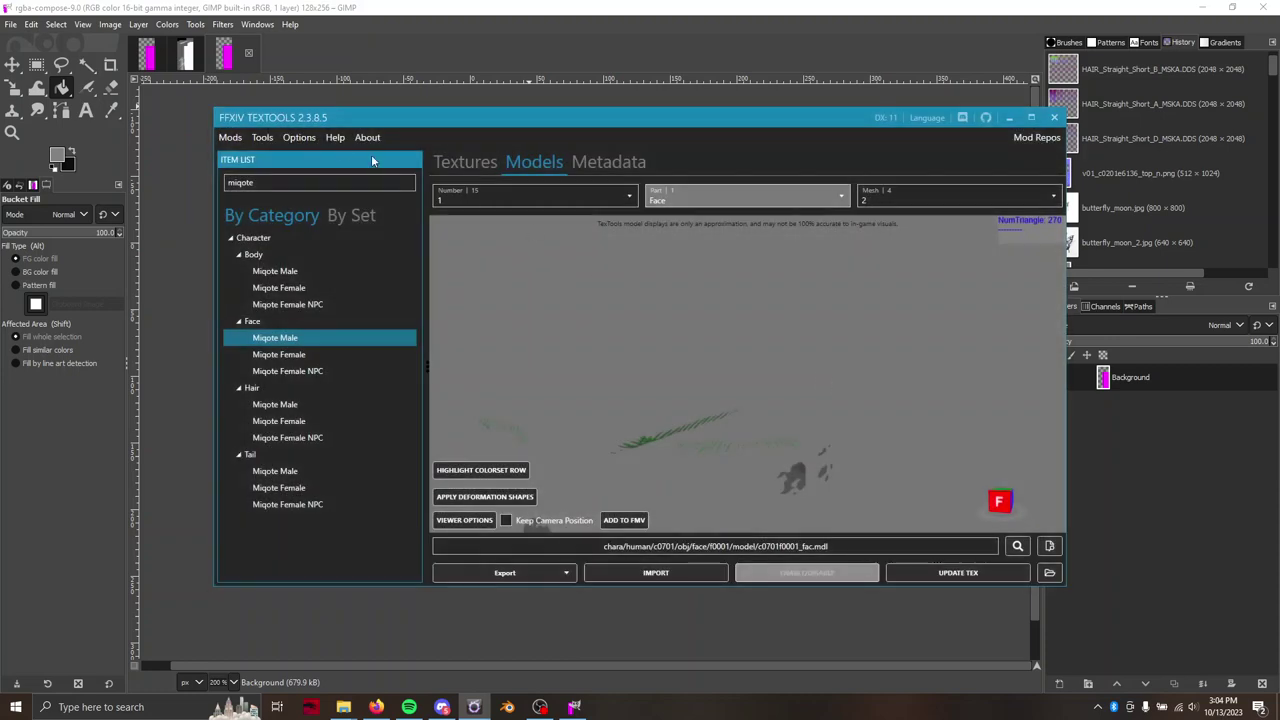
pyautogui.click(335, 137)
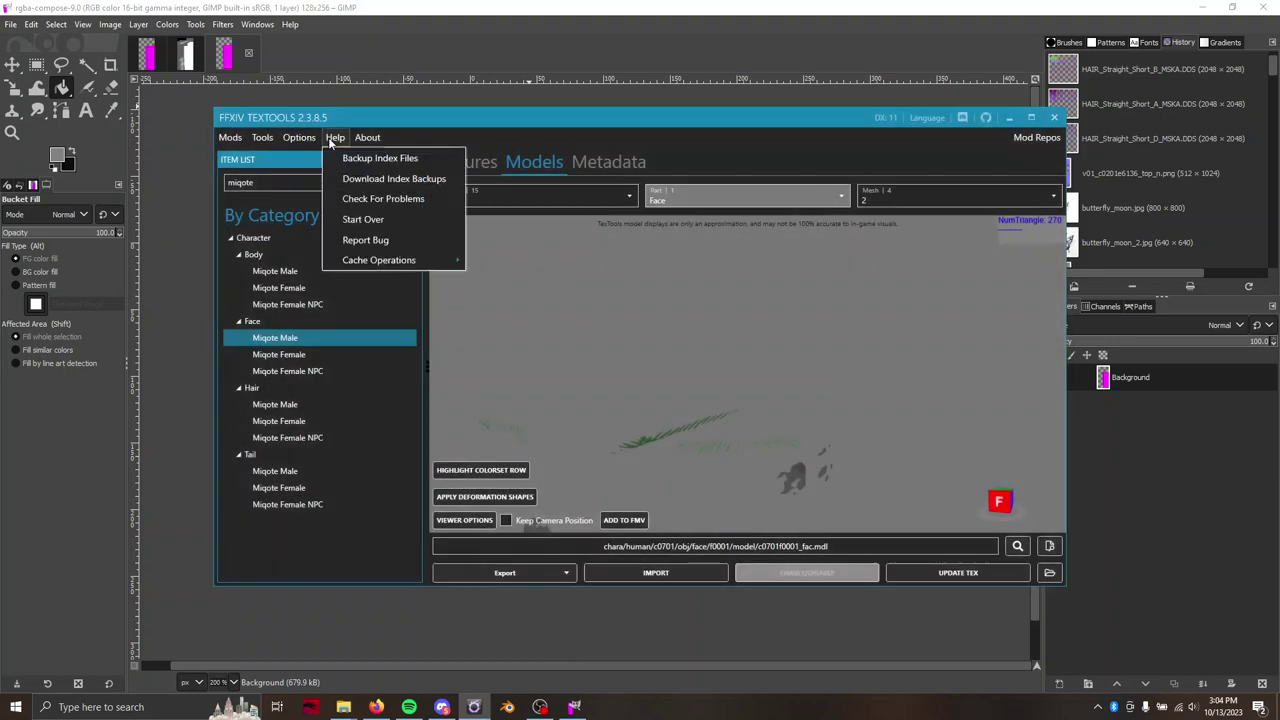
pyautogui.click(371, 222)
pyautogui.click(647, 400)
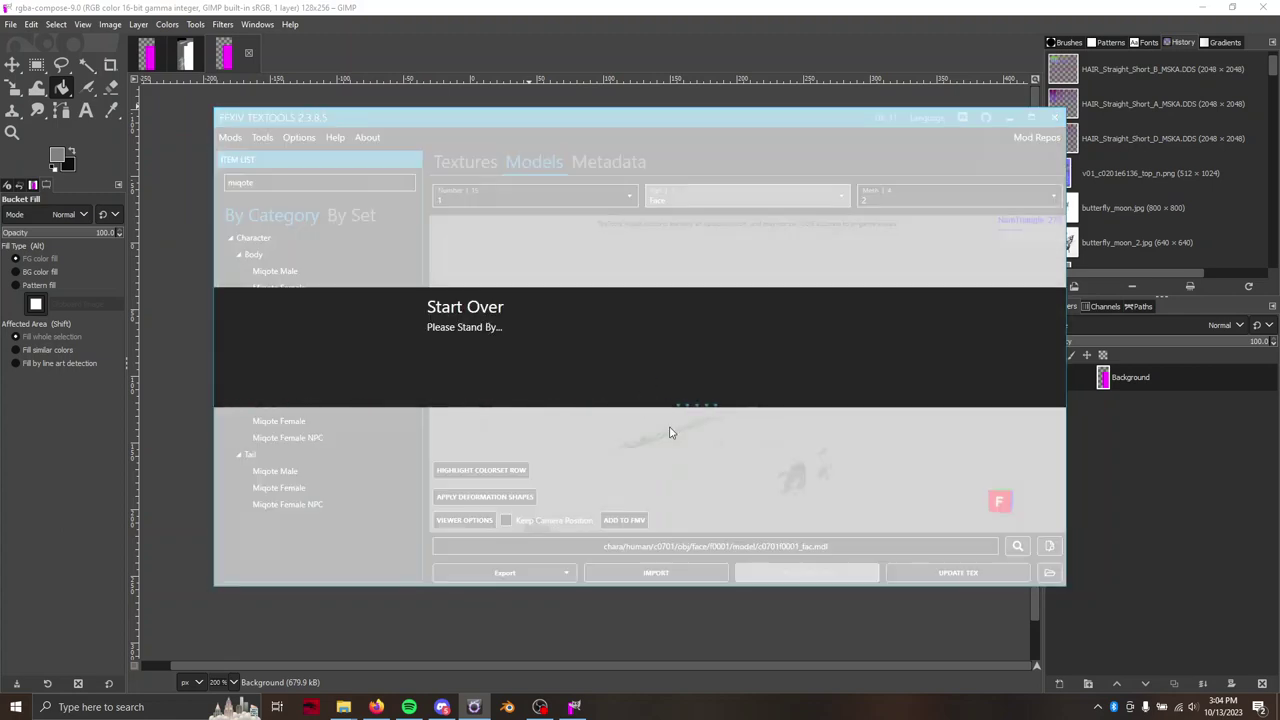